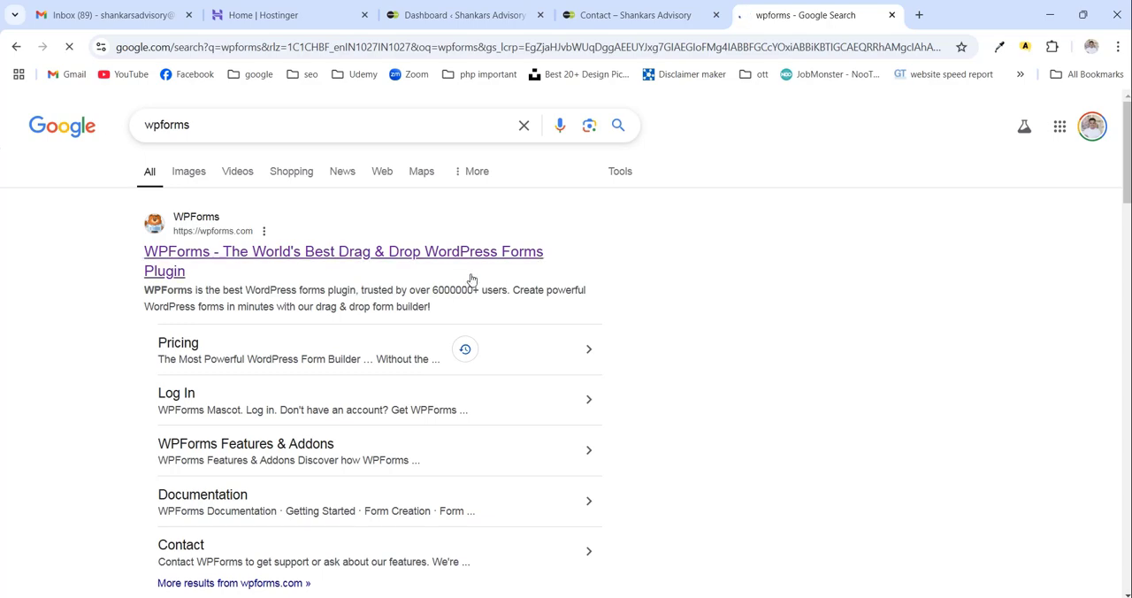
- Browse the WPForms home page and compare the Elite, Pro, Plus and Basic plans on its pricing page
{"action": "scroll", "coordinate": [472, 277], "scroll_direction": "down", "scroll_amount": 3}
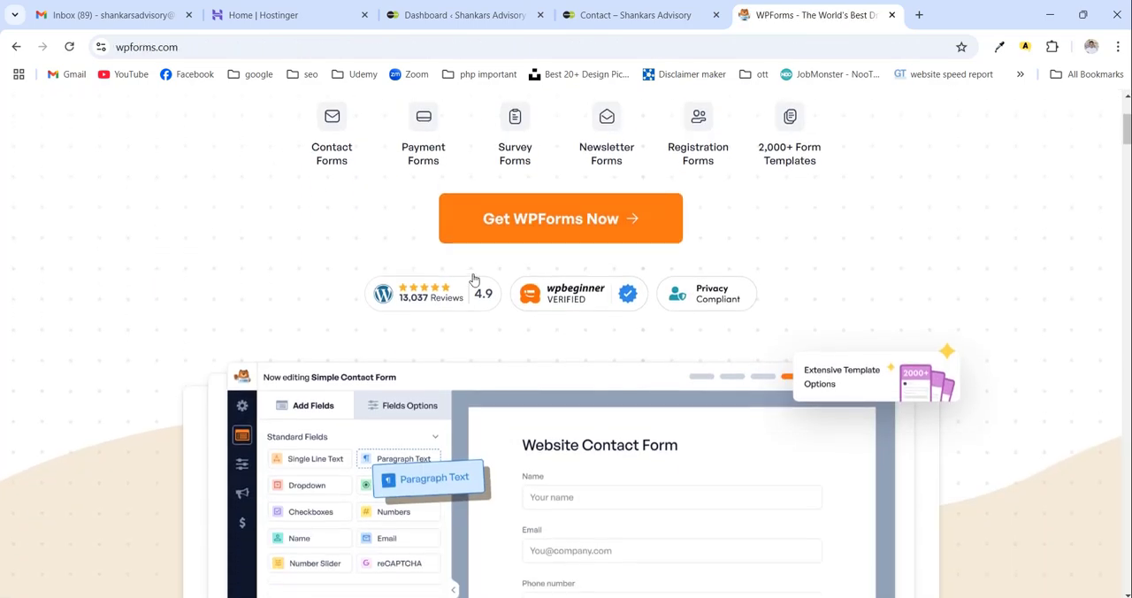
{"action": "scroll", "coordinate": [472, 278], "scroll_direction": "up", "scroll_amount": 3}
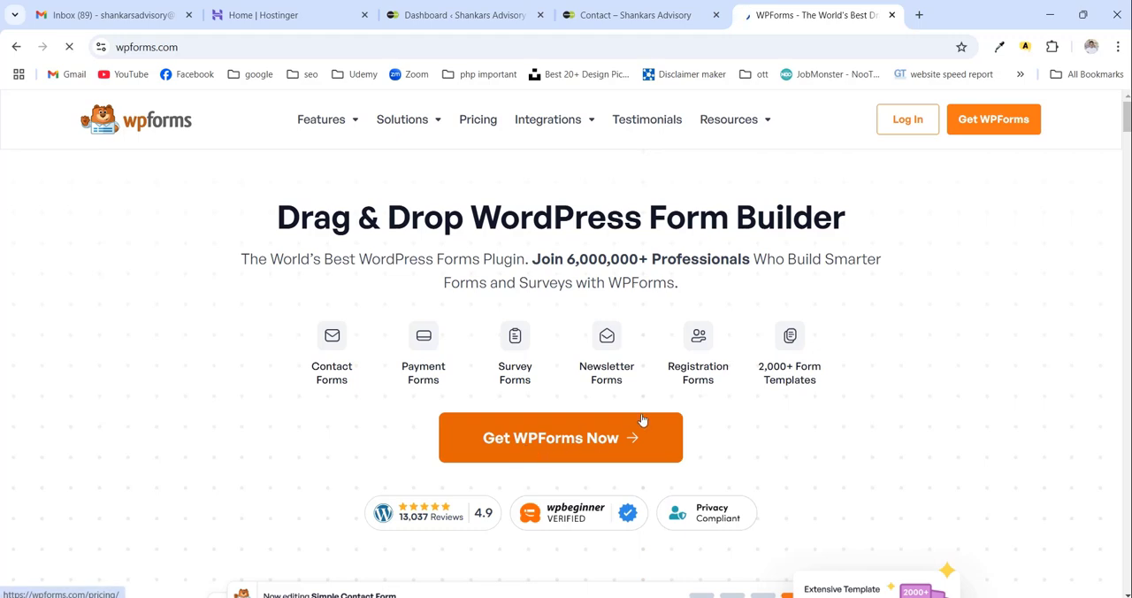
{"action": "scroll", "coordinate": [642, 417], "scroll_direction": "down", "scroll_amount": 2}
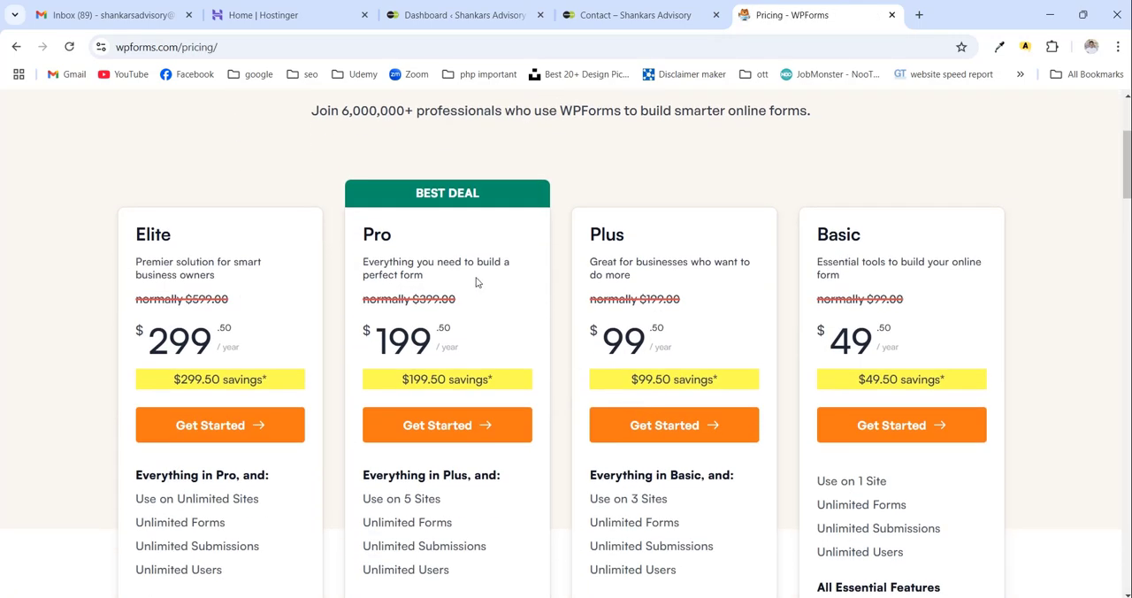
{"action": "scroll", "coordinate": [476, 282], "scroll_direction": "down", "scroll_amount": 1}
{"action": "scroll", "coordinate": [531, 283], "scroll_direction": "up", "scroll_amount": 1}
{"action": "scroll", "coordinate": [867, 325], "scroll_direction": "down", "scroll_amount": 1}
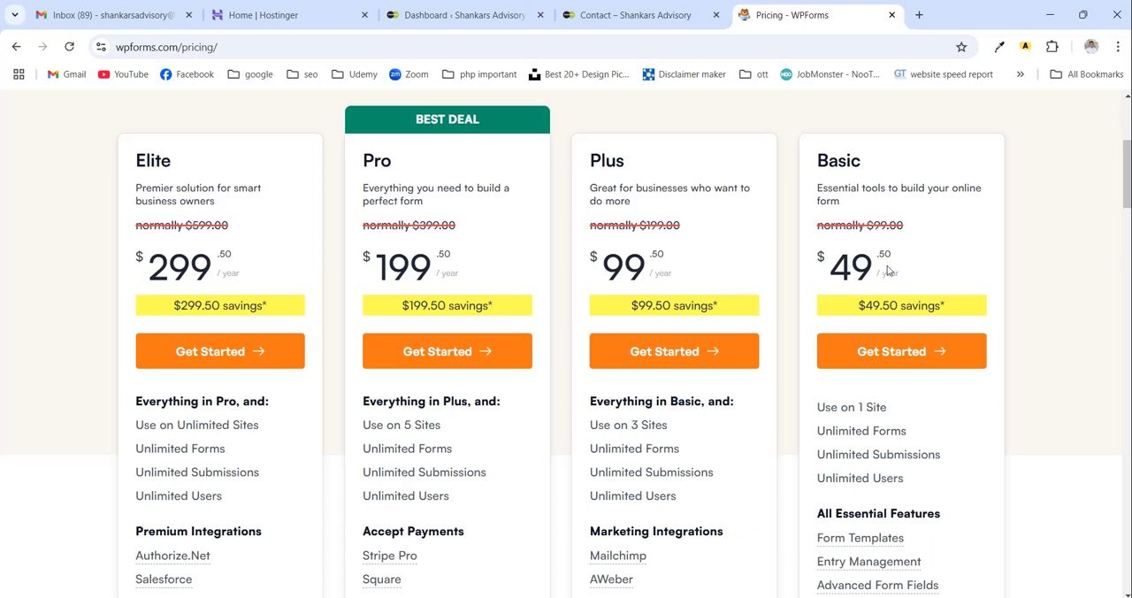
- Search Google for "$49 in rupees" in a new browser tab
{"action": "key", "text": "ctrl+t"}
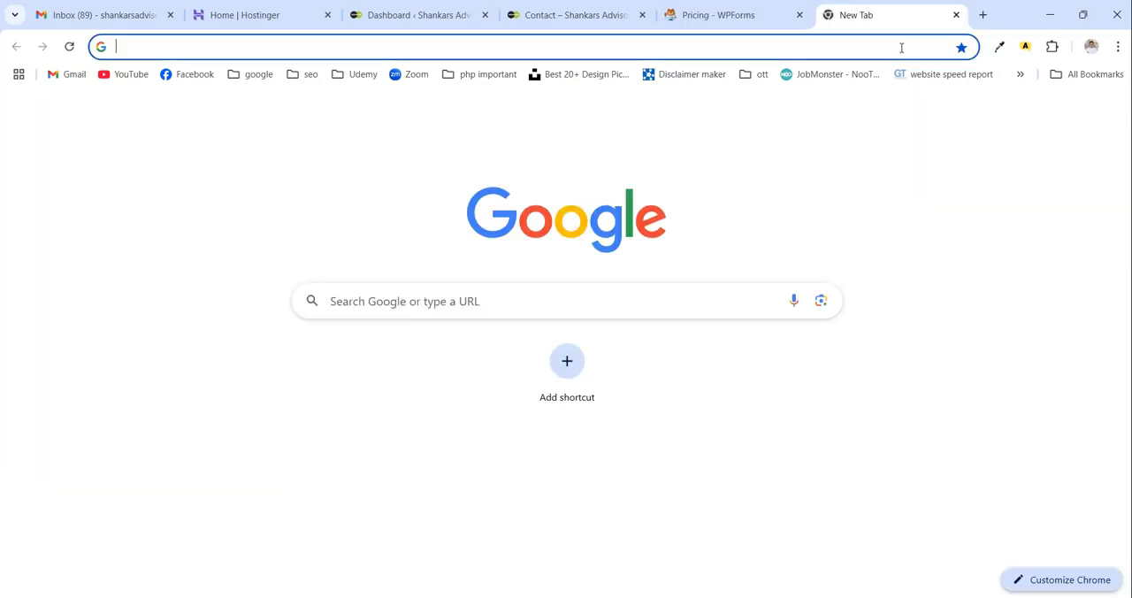
{"action": "type", "text": "$"}
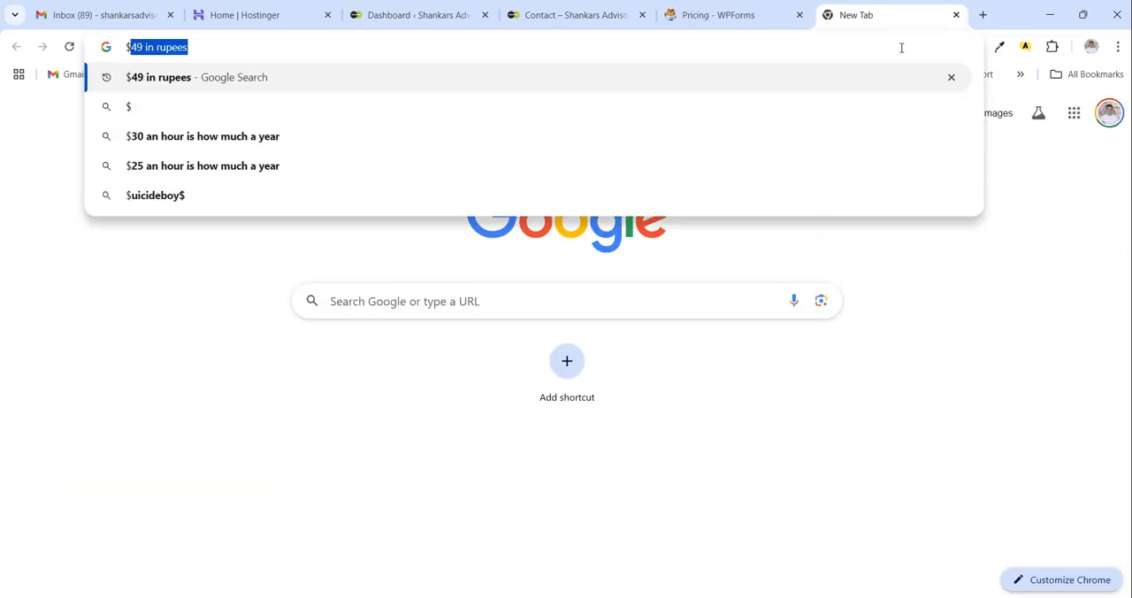
{"action": "key", "text": "Right"}
{"action": "key", "text": "Return"}
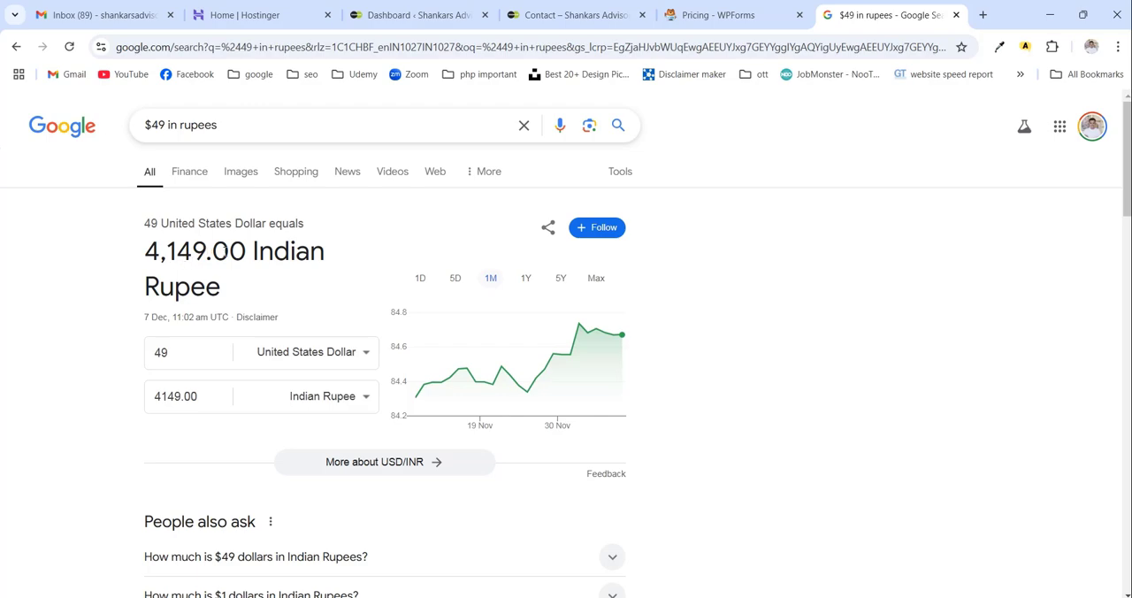
- Open the checkout for the WPForms Basic plan, review its account and payment fields, and close the checkout page
{"action": "left_click", "coordinate": [721, 14]}
{"action": "left_click", "coordinate": [875, 352]}
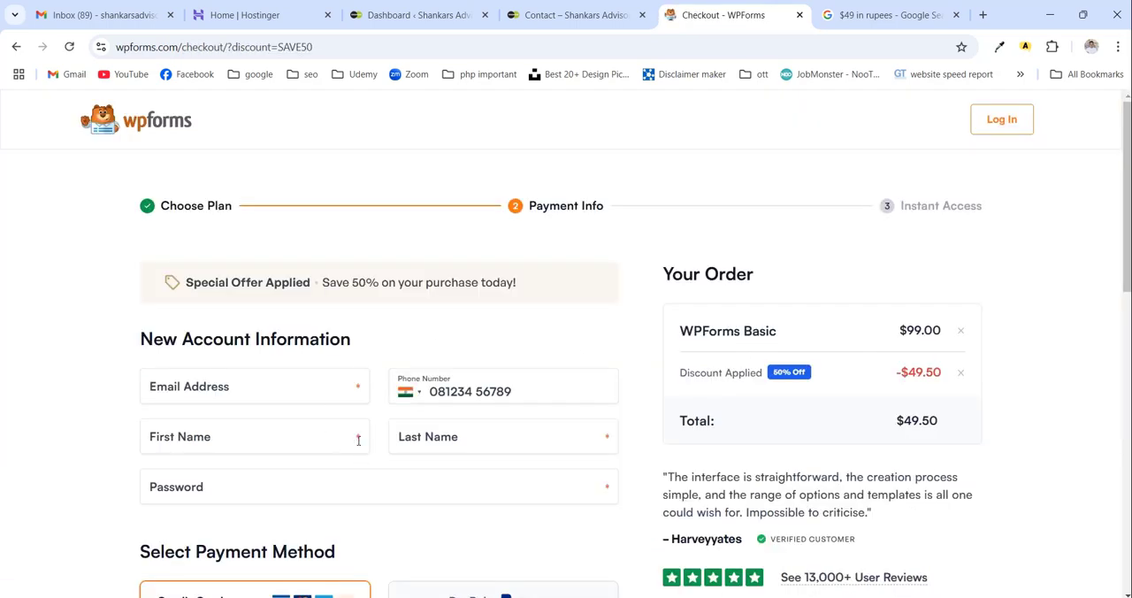
{"action": "scroll", "coordinate": [358, 439], "scroll_direction": "down", "scroll_amount": 4}
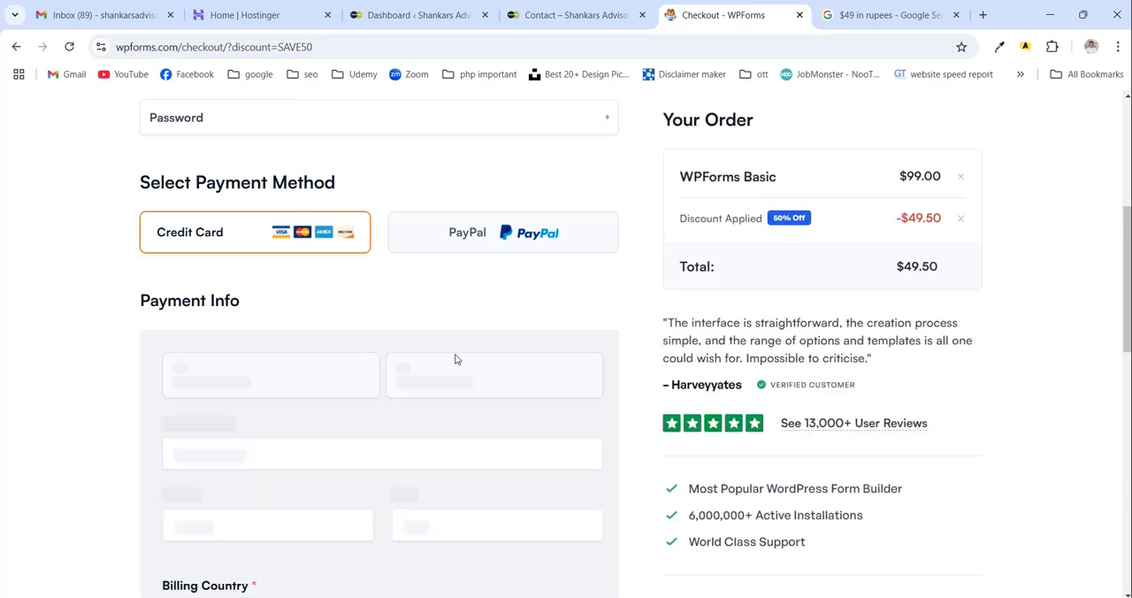
{"action": "scroll", "coordinate": [455, 416], "scroll_direction": "down", "scroll_amount": 3}
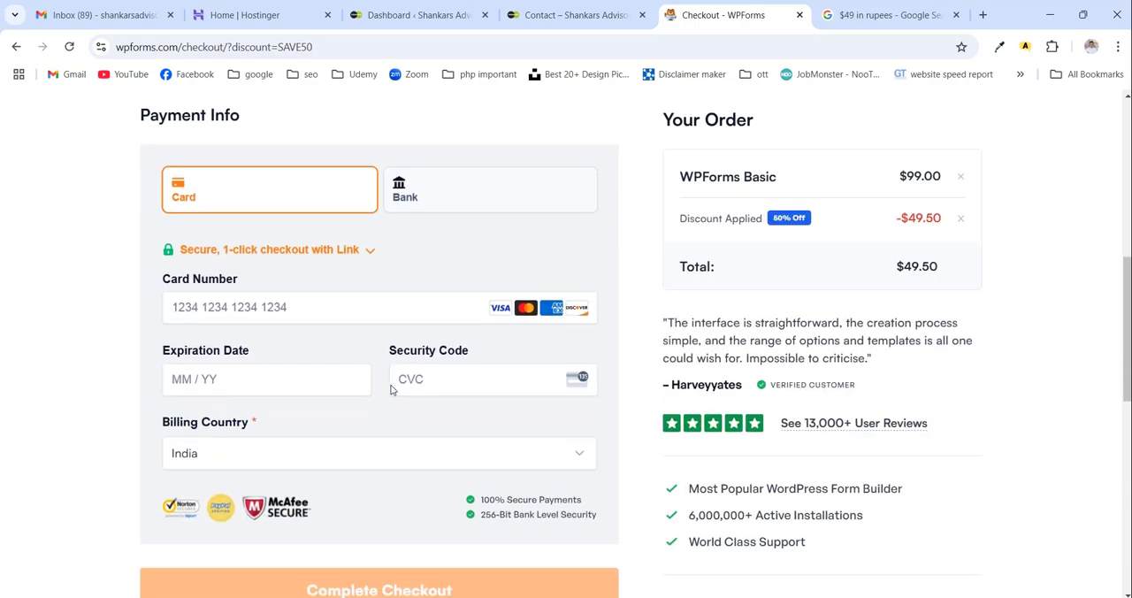
{"action": "scroll", "coordinate": [392, 390], "scroll_direction": "up", "scroll_amount": 5}
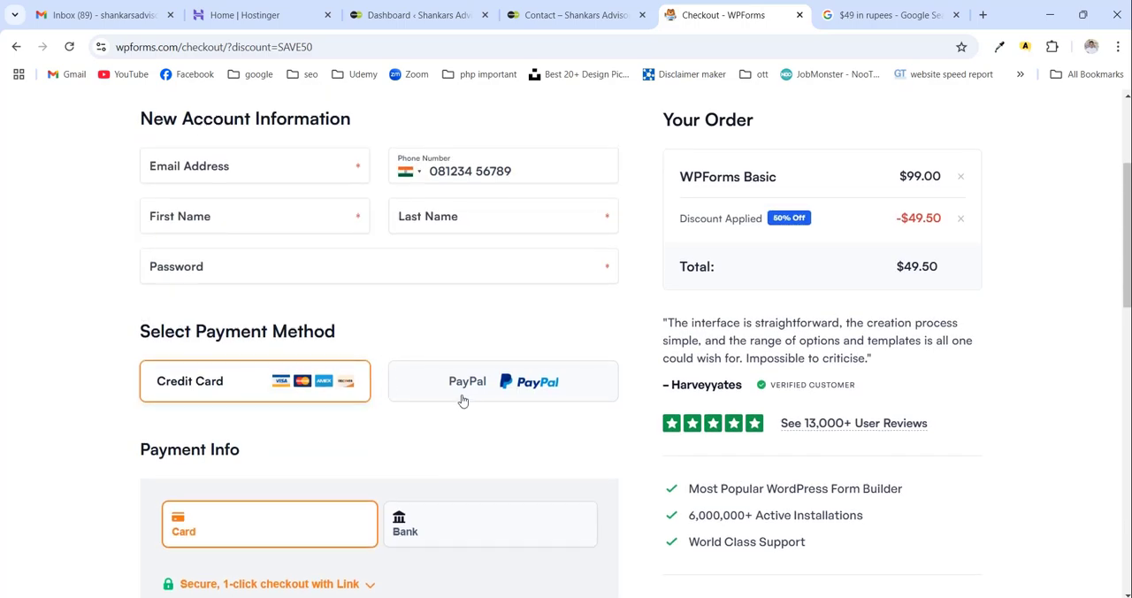
{"action": "scroll", "coordinate": [462, 399], "scroll_direction": "up", "scroll_amount": 2}
{"action": "left_click", "coordinate": [800, 15]}
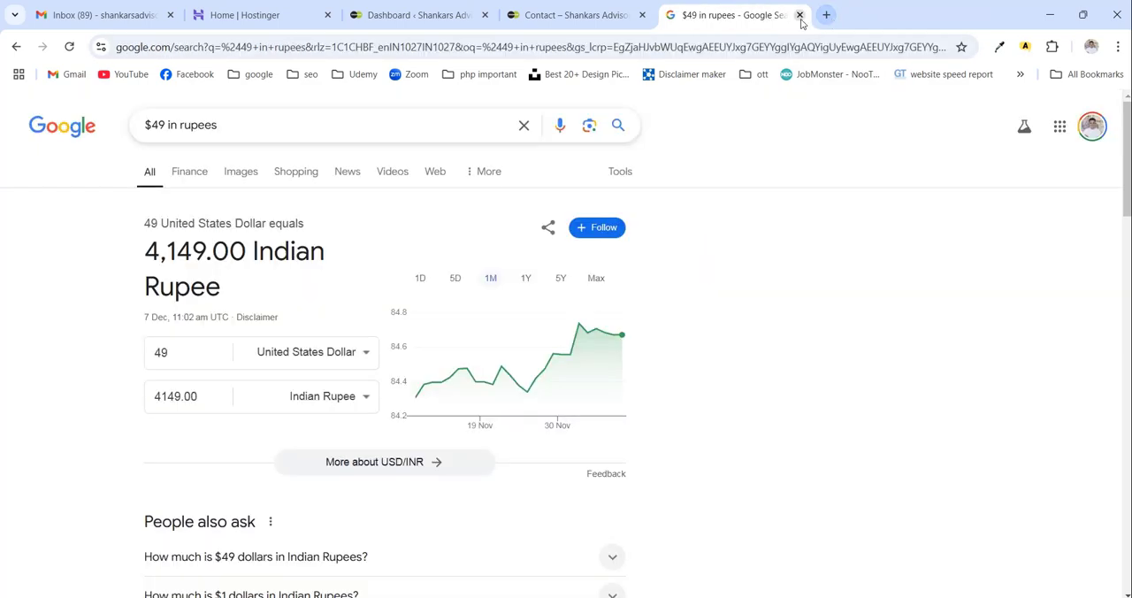
- Look over the site's Contact page, opening its editor briefly and returning to the published page
{"action": "left_click", "coordinate": [564, 14]}
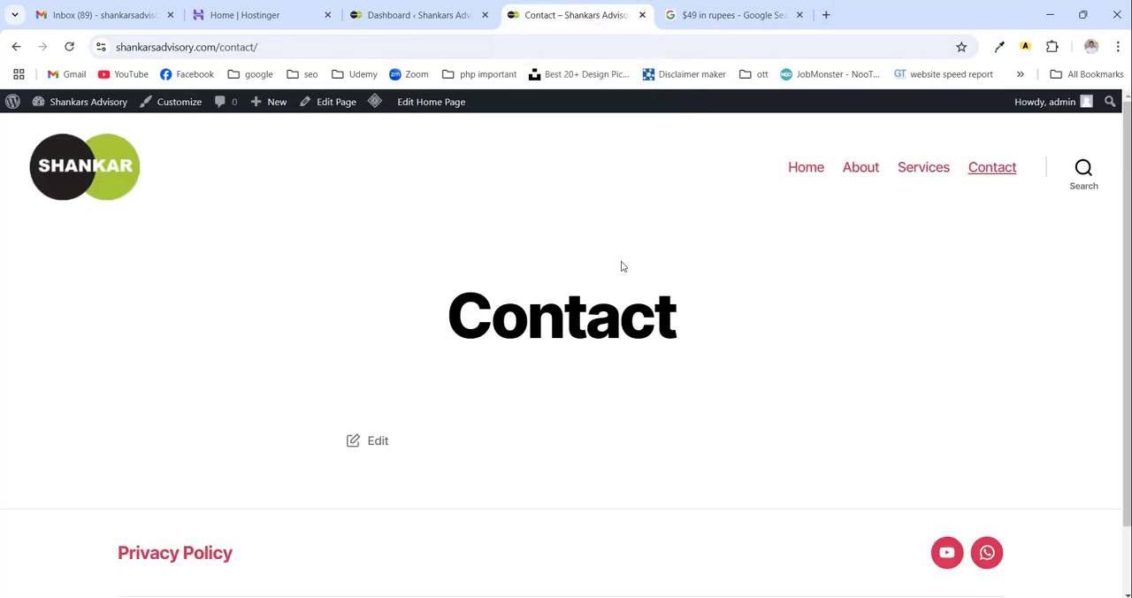
{"action": "scroll", "coordinate": [622, 265], "scroll_direction": "down", "scroll_amount": 2}
{"action": "scroll", "coordinate": [498, 308], "scroll_direction": "up", "scroll_amount": 2}
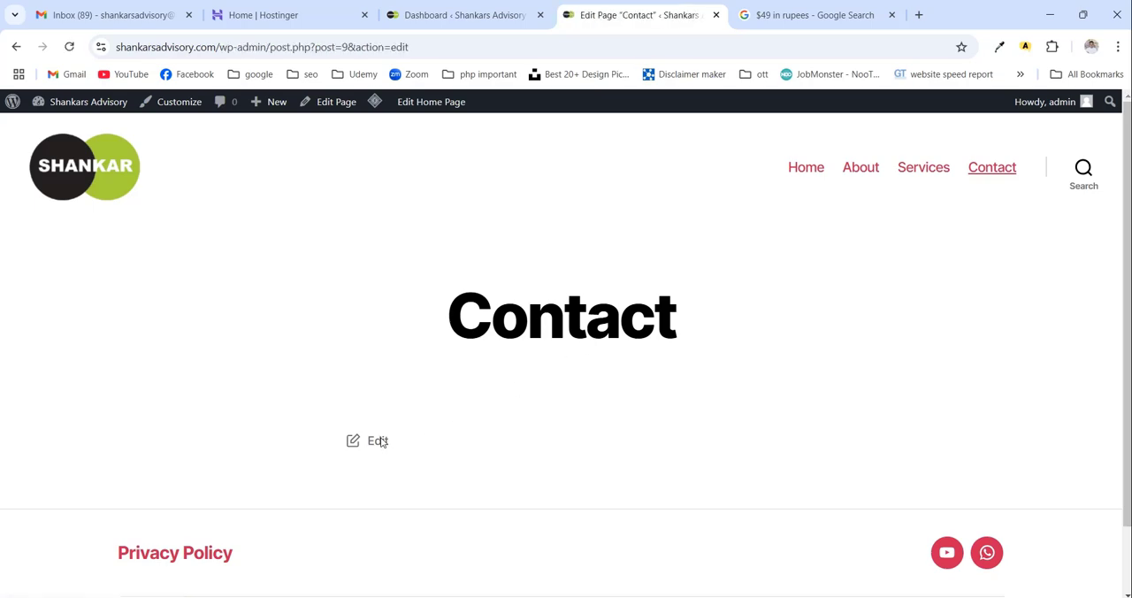
{"action": "key", "text": "alt+Left"}
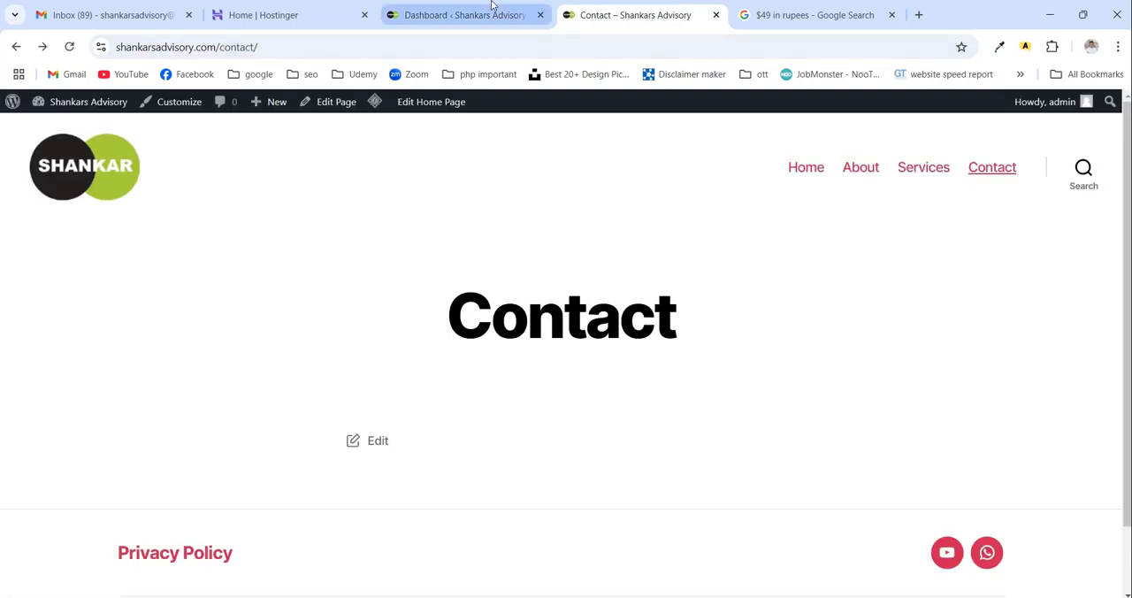
- Upload wpforms.zip as a new plugin in the WordPress admin, install it and activate it
{"action": "left_click", "coordinate": [477, 12]}
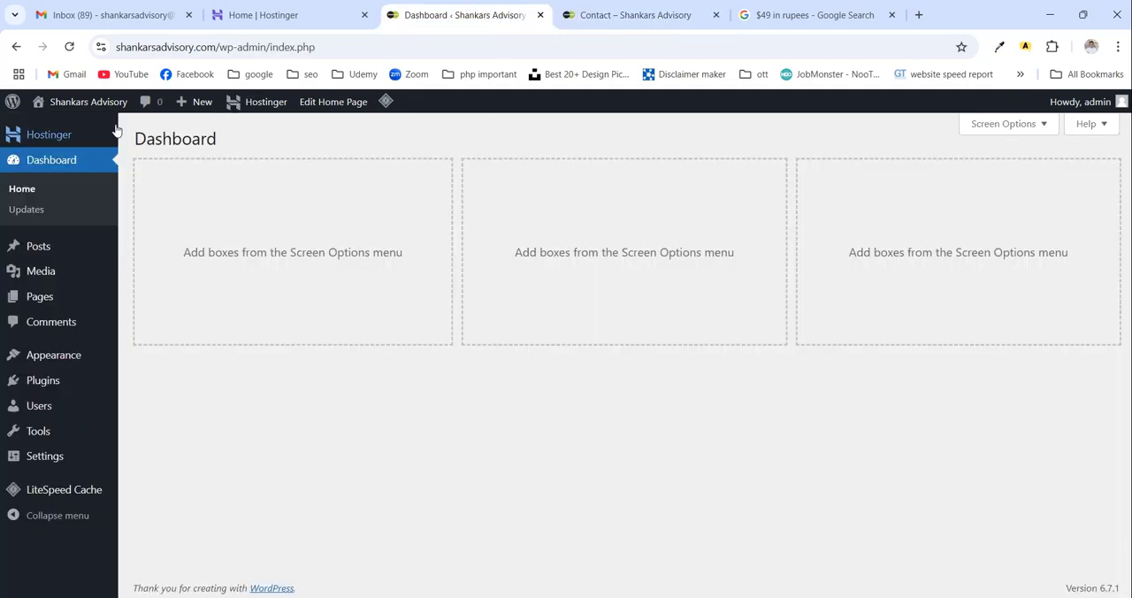
{"action": "mouse_move", "coordinate": [52, 389]}
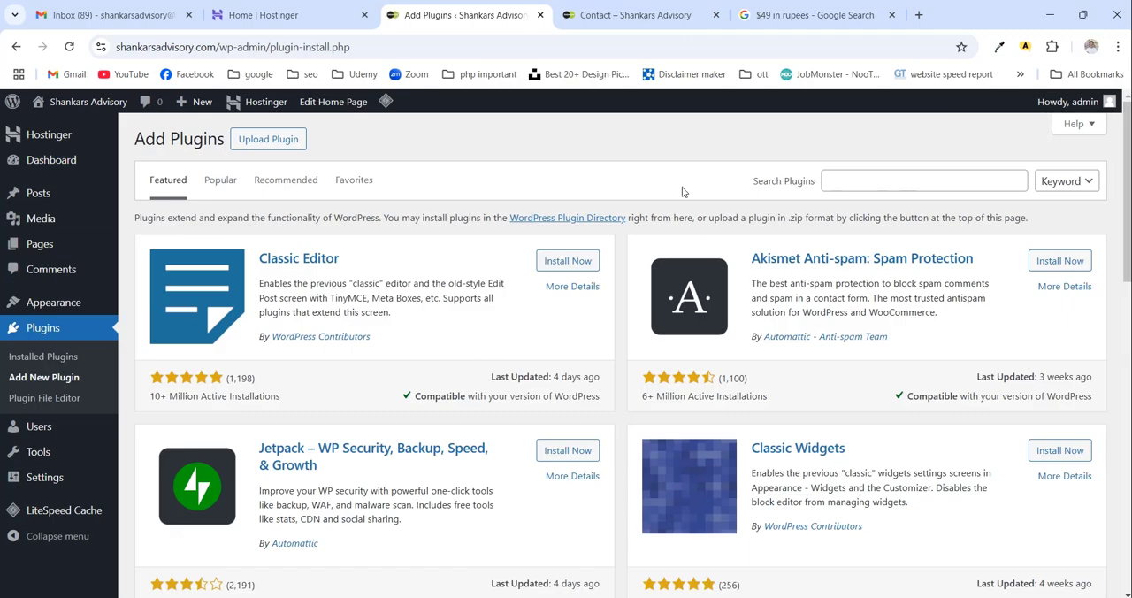
{"action": "left_click", "coordinate": [288, 142]}
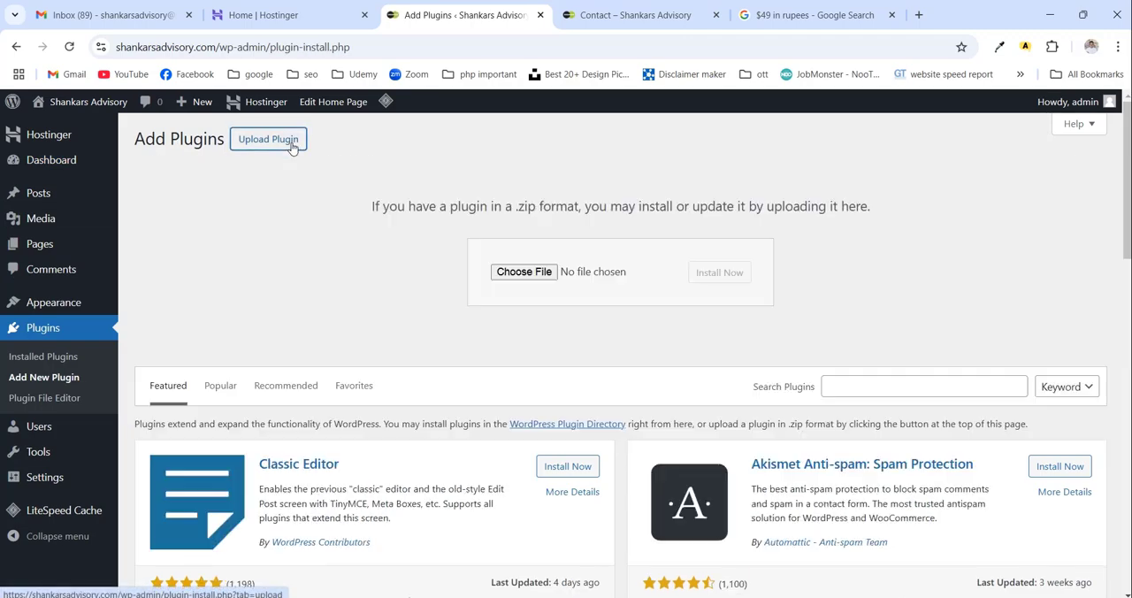
{"action": "left_click", "coordinate": [524, 271]}
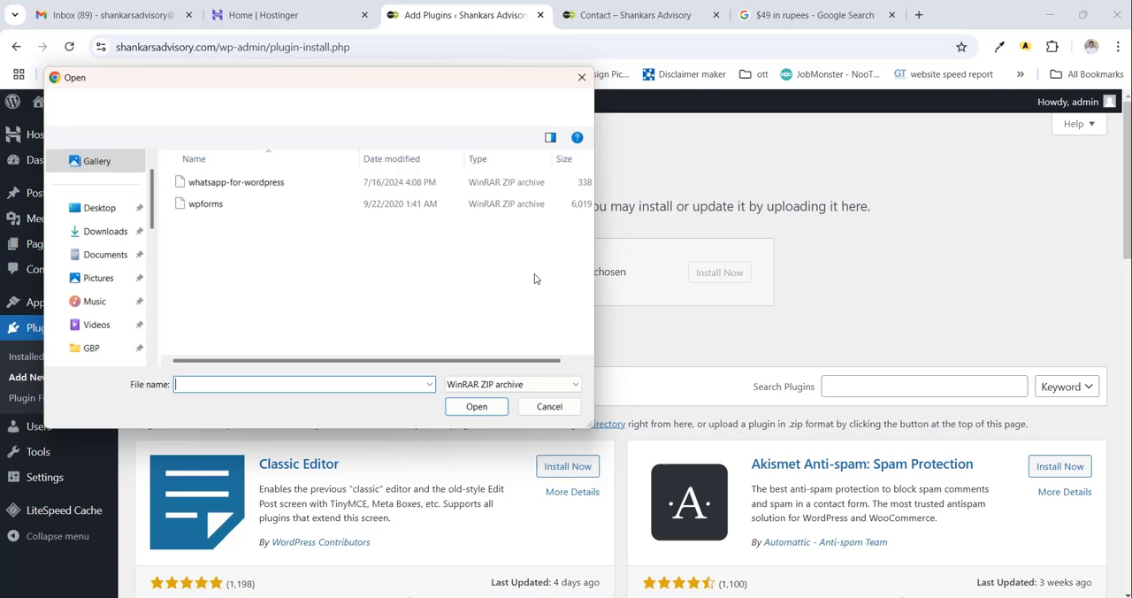
{"action": "left_click", "coordinate": [210, 207]}
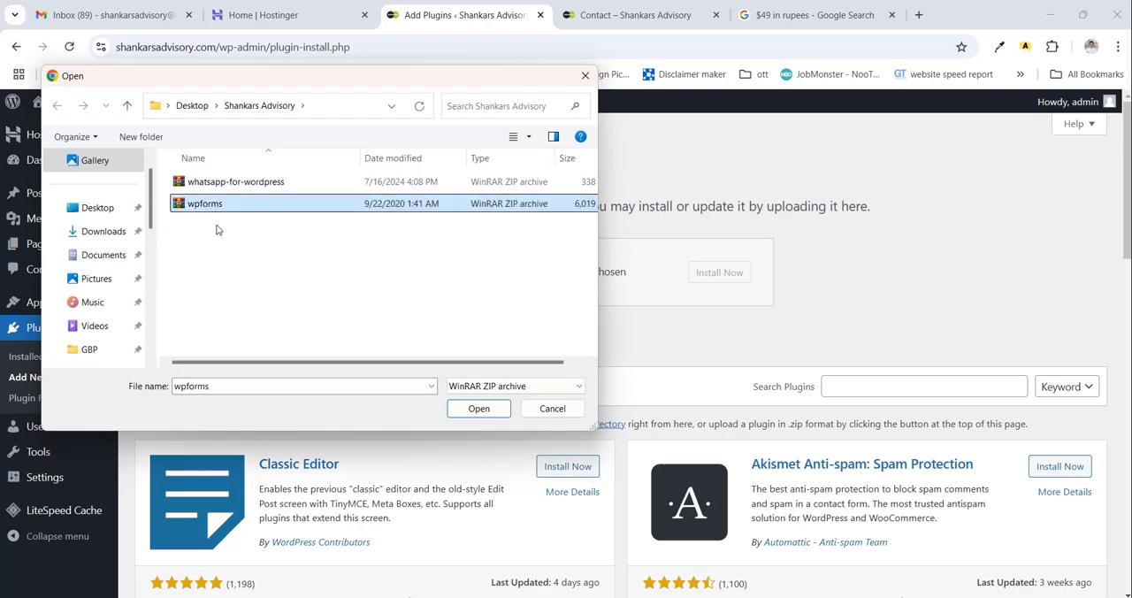
{"action": "left_click", "coordinate": [479, 408]}
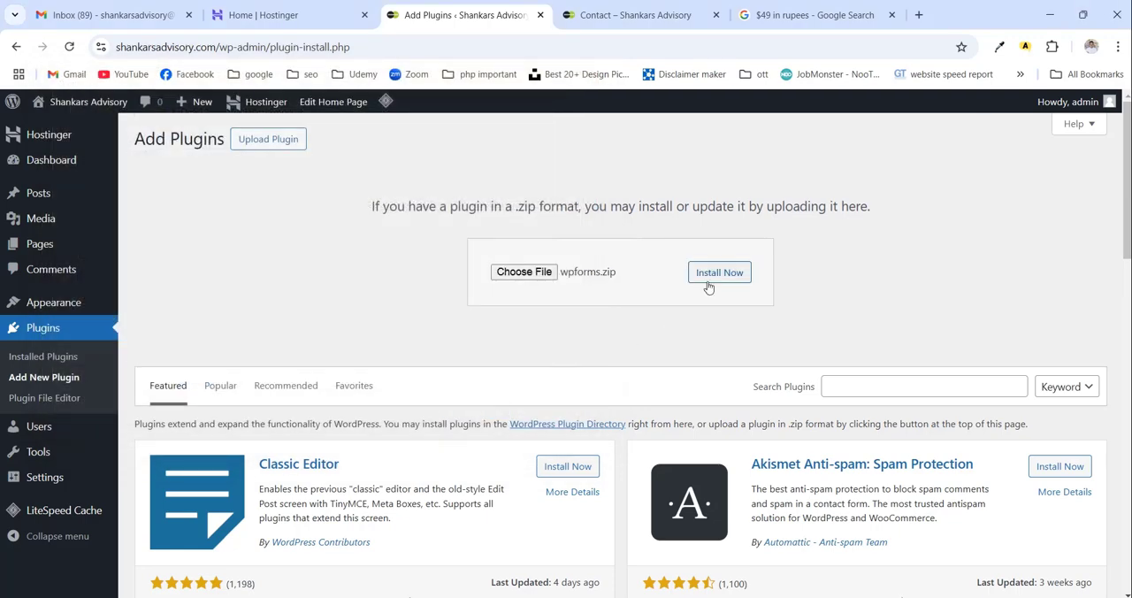
{"action": "left_click", "coordinate": [712, 276]}
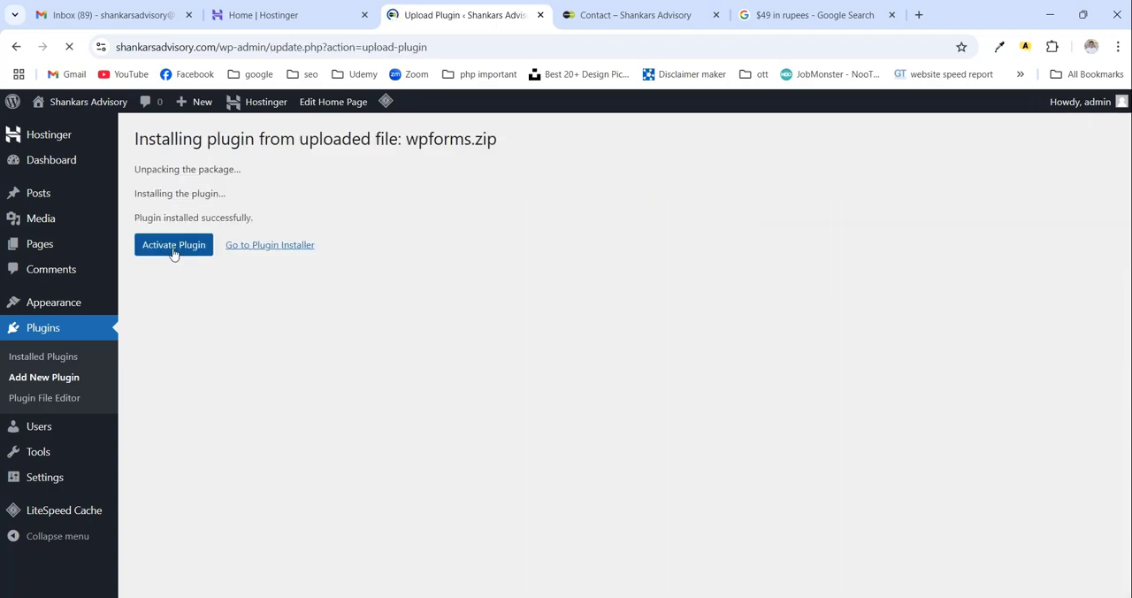
{"action": "left_click", "coordinate": [174, 251]}
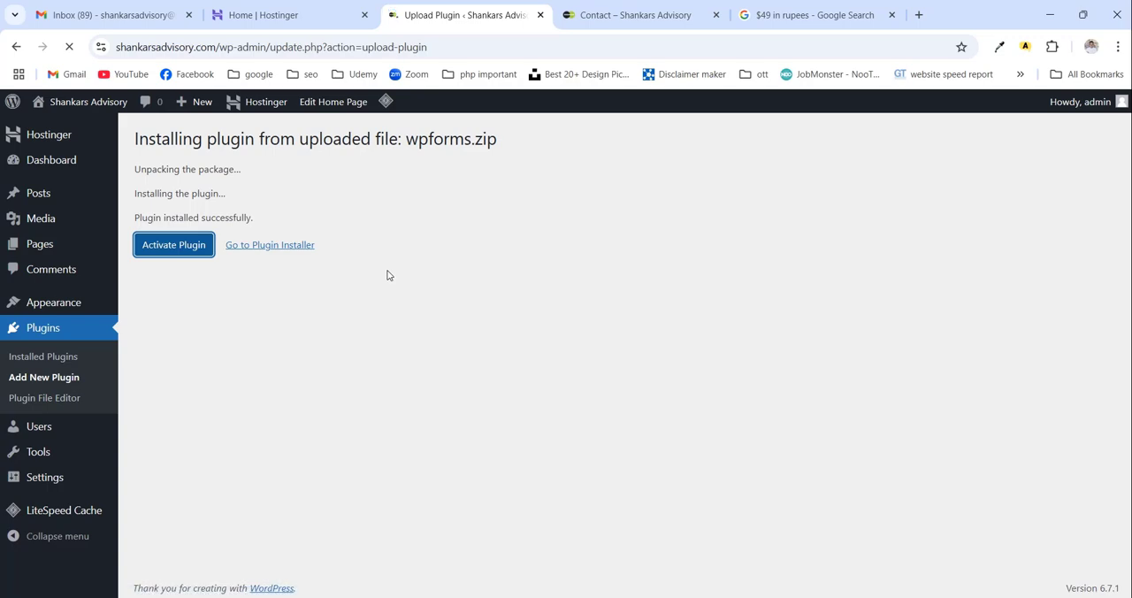
- Open the settings of the installed WPForms plugin and review its license and general options
{"action": "scroll", "coordinate": [386, 273], "scroll_direction": "down", "scroll_amount": 3}
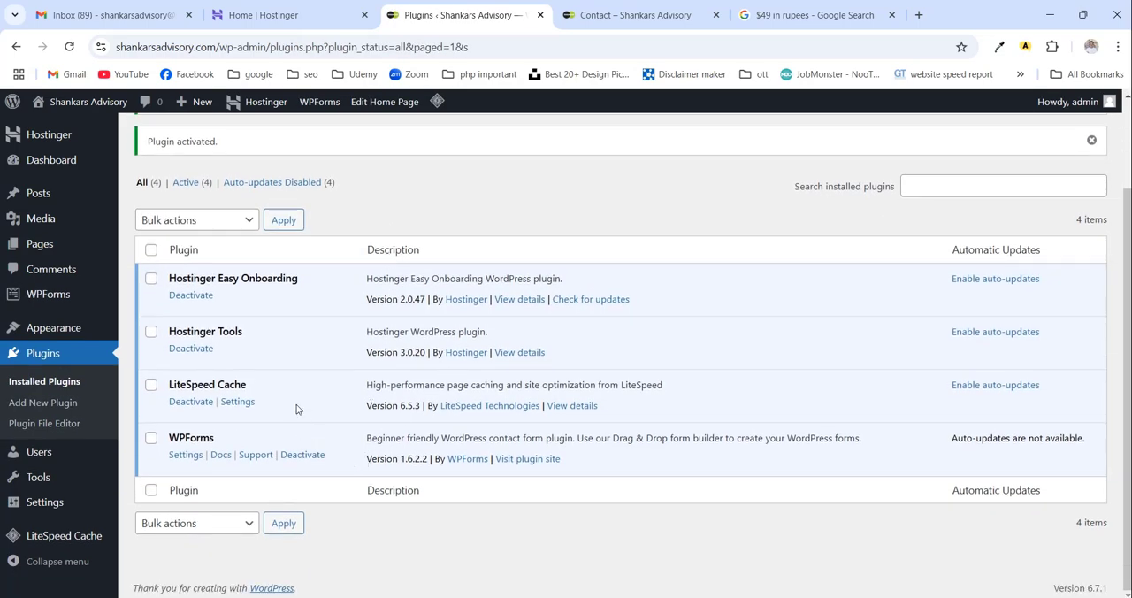
{"action": "left_click", "coordinate": [186, 456]}
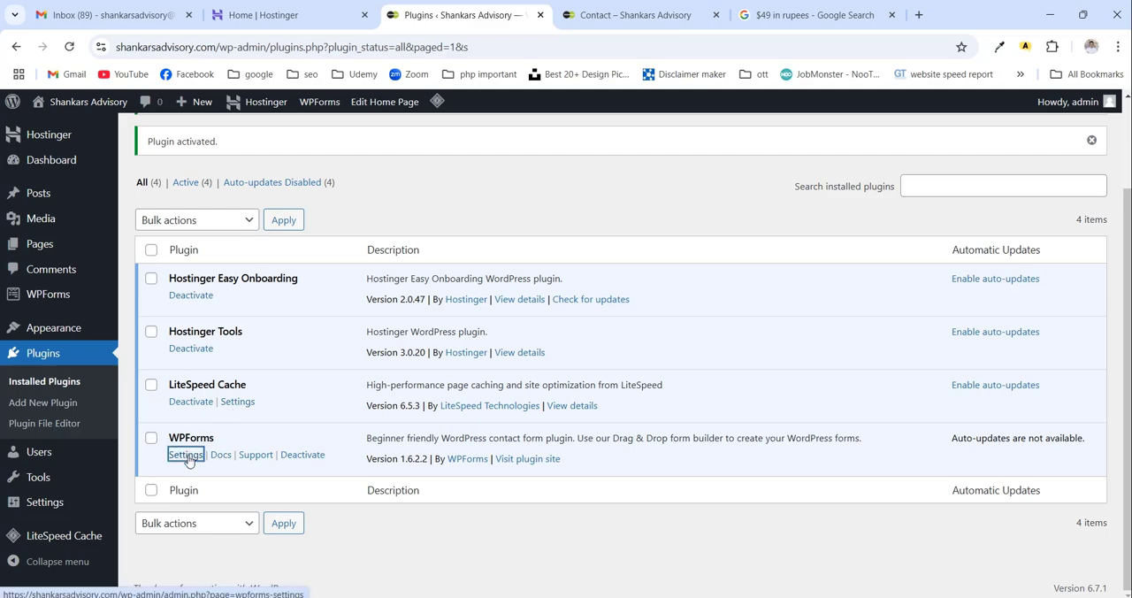
{"action": "scroll", "coordinate": [301, 435], "scroll_direction": "down", "scroll_amount": 3}
{"action": "scroll", "coordinate": [306, 431], "scroll_direction": "up", "scroll_amount": 2}
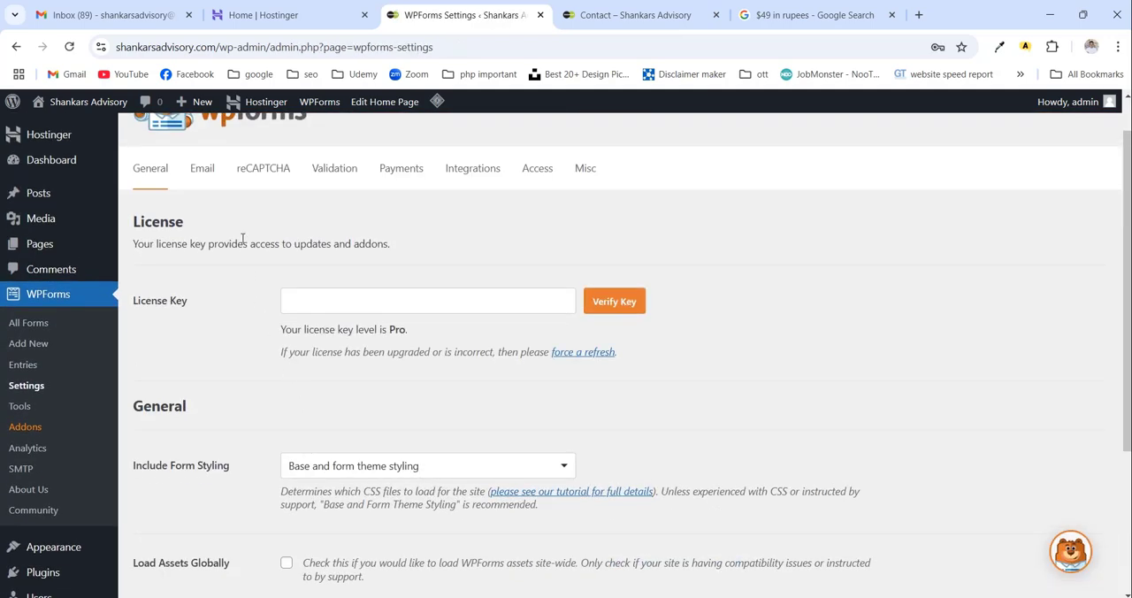
- Enable Carbon Copy in the WPForms email settings, save the settings and review the email options
{"action": "left_click", "coordinate": [214, 172]}
{"action": "scroll", "coordinate": [404, 404], "scroll_direction": "down", "scroll_amount": 3}
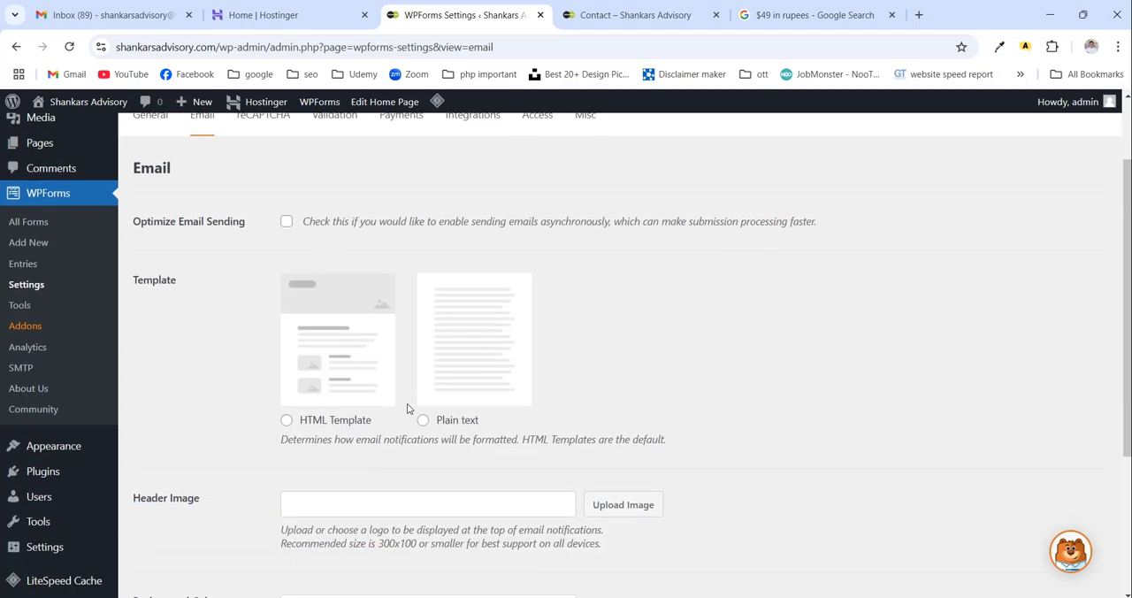
{"action": "scroll", "coordinate": [408, 404], "scroll_direction": "down", "scroll_amount": 1}
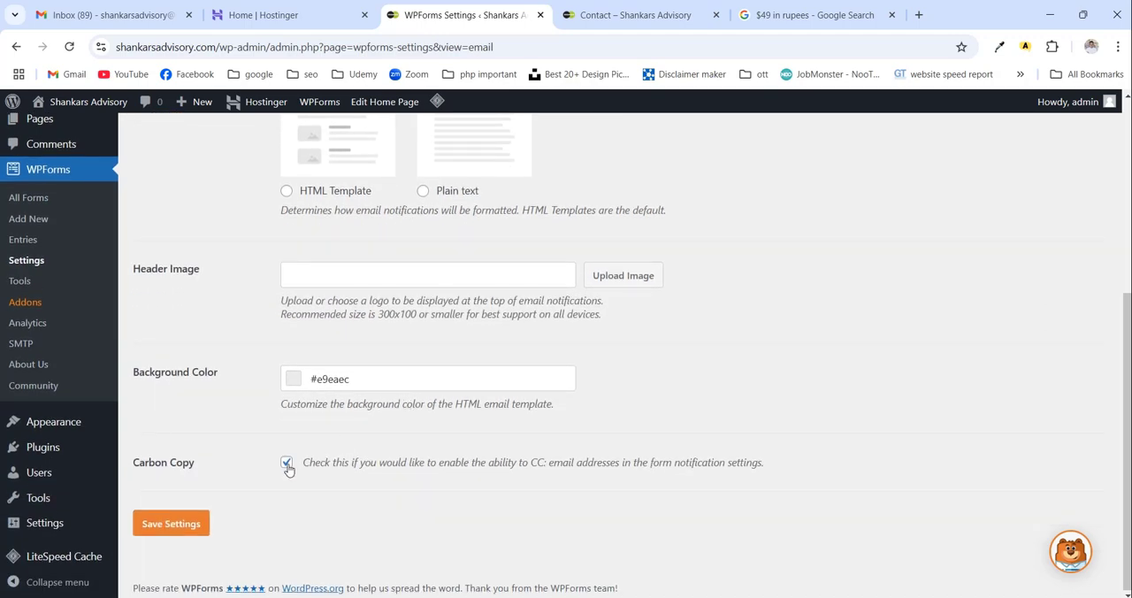
{"action": "left_click", "coordinate": [172, 523]}
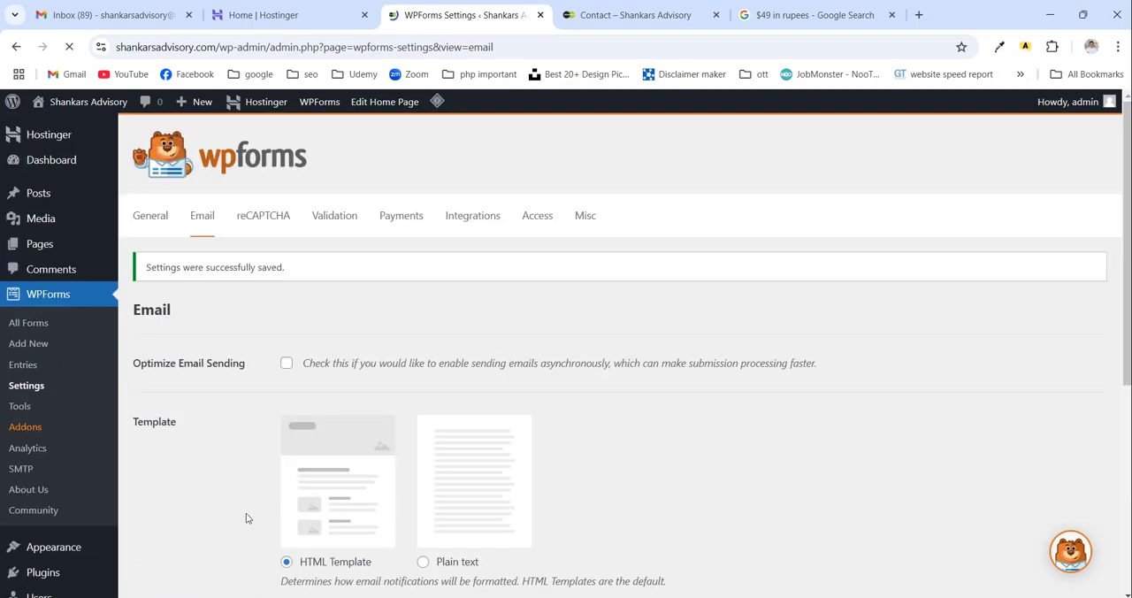
{"action": "scroll", "coordinate": [372, 450], "scroll_direction": "down", "scroll_amount": 2}
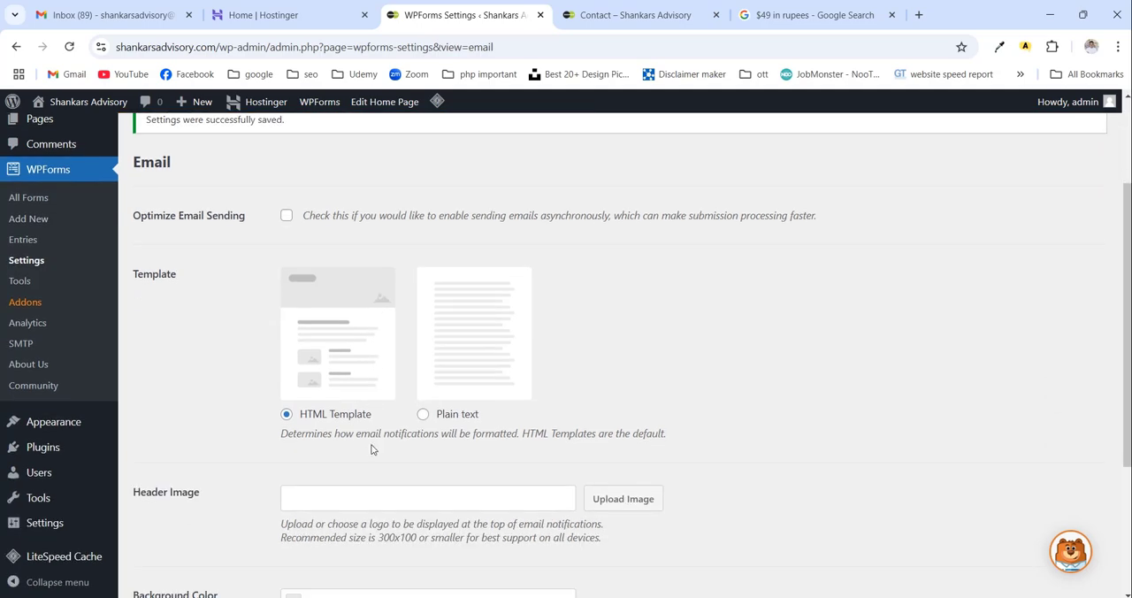
{"action": "scroll", "coordinate": [371, 449], "scroll_direction": "down", "scroll_amount": 1}
{"action": "scroll", "coordinate": [371, 449], "scroll_direction": "up", "scroll_amount": 3}
{"action": "scroll", "coordinate": [371, 449], "scroll_direction": "down", "scroll_amount": 3}
{"action": "scroll", "coordinate": [372, 449], "scroll_direction": "up", "scroll_amount": 3}
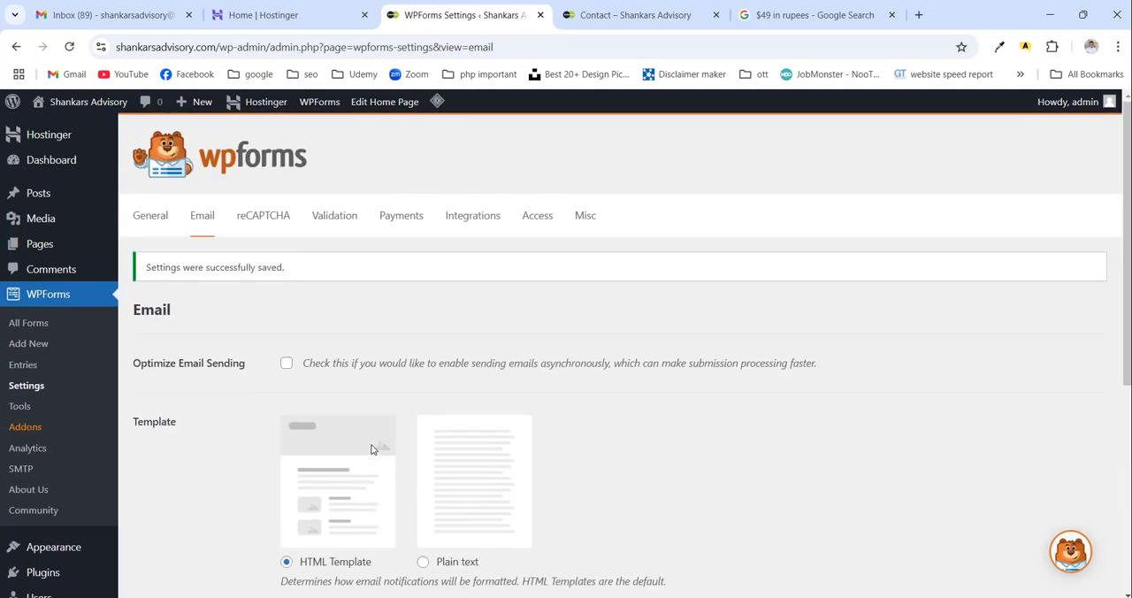
- Create a new WPForms form from the Request A Quote Form template
{"action": "left_click", "coordinate": [28, 324]}
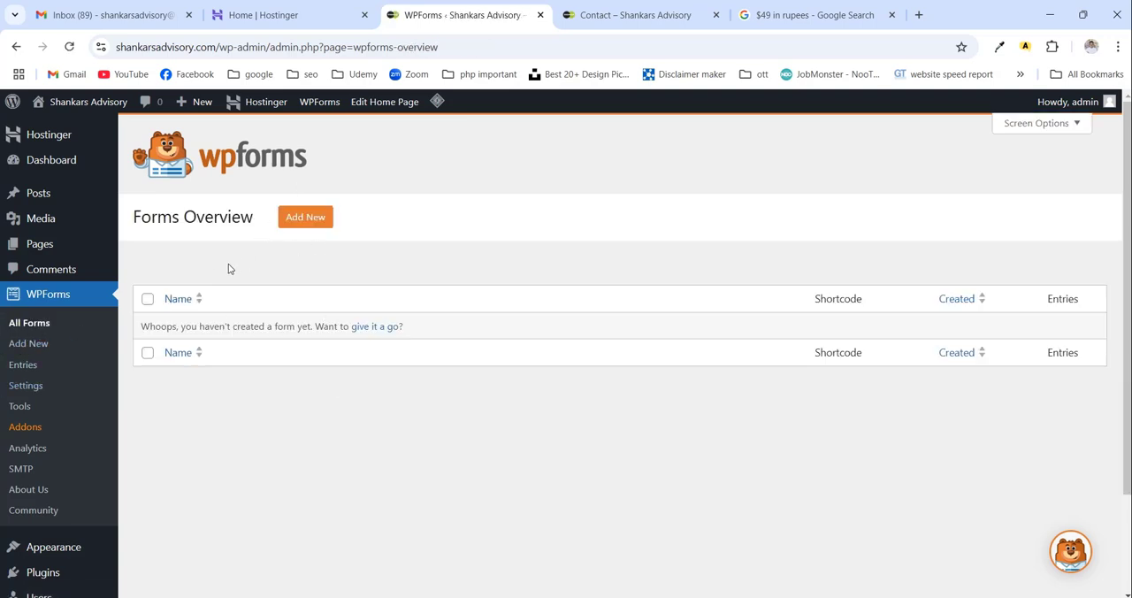
{"action": "left_click", "coordinate": [307, 218]}
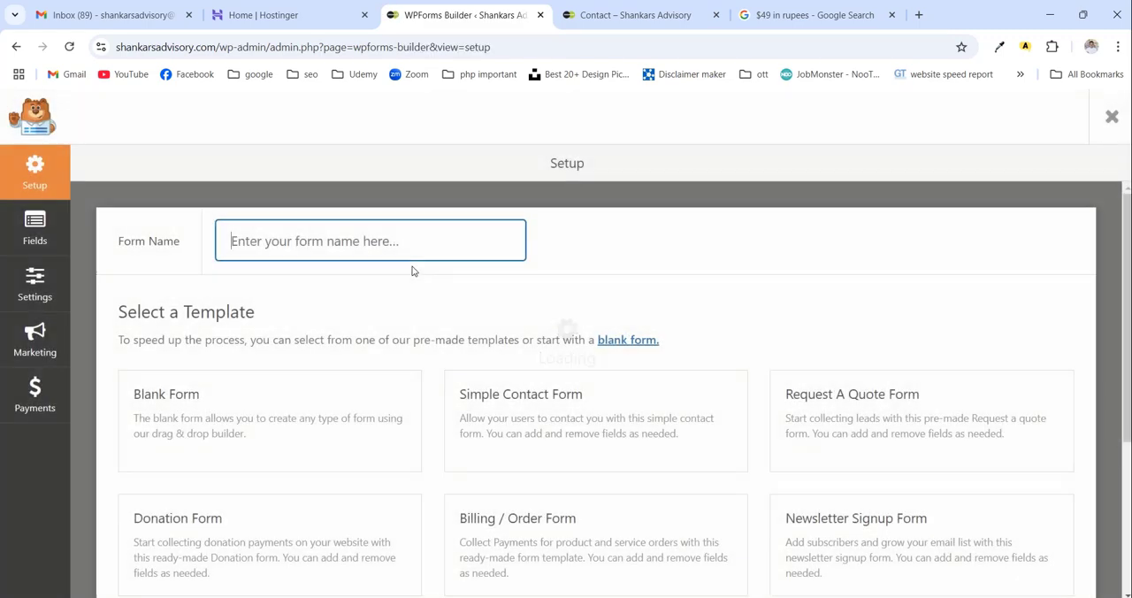
{"action": "scroll", "coordinate": [412, 268], "scroll_direction": "down", "scroll_amount": 1}
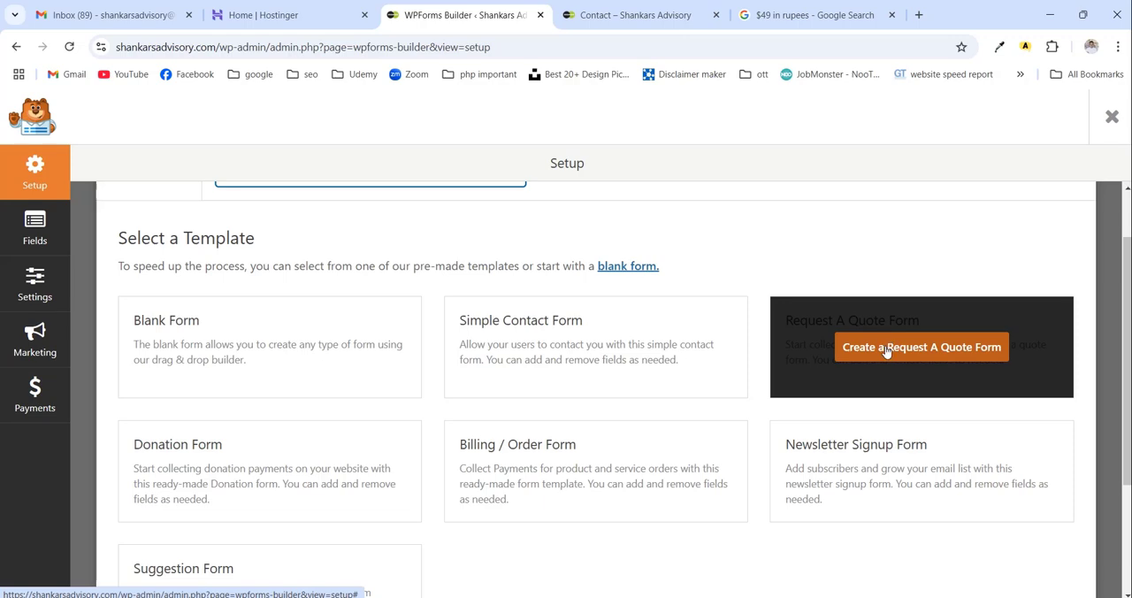
{"action": "left_click", "coordinate": [887, 351]}
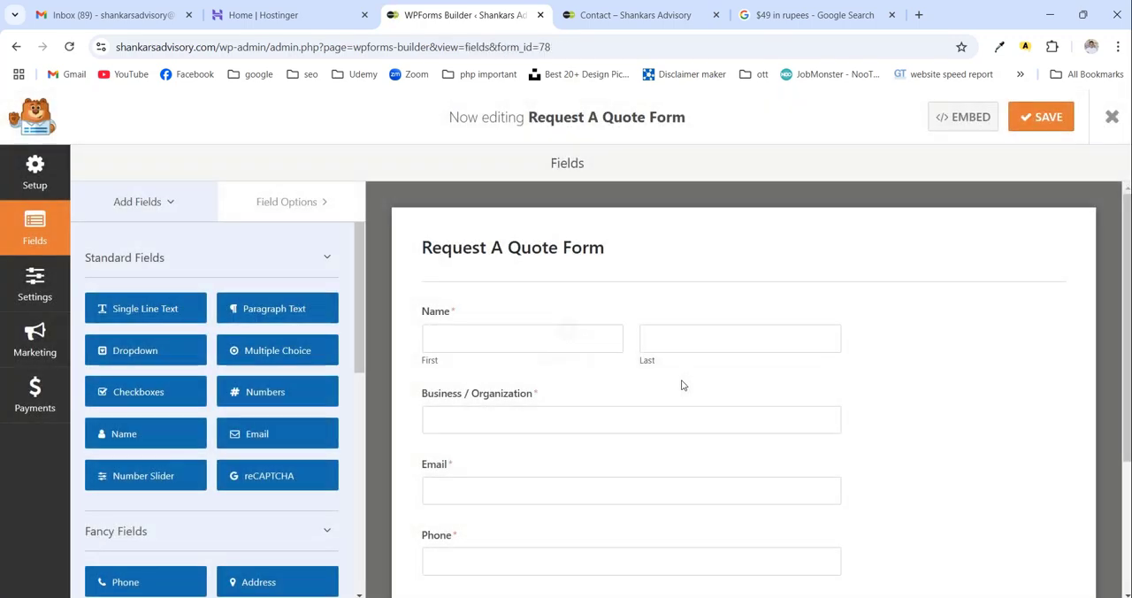
- Set the Name field of the Request A Quote Form to the Simple format and make it optional
{"action": "left_click", "coordinate": [575, 254]}
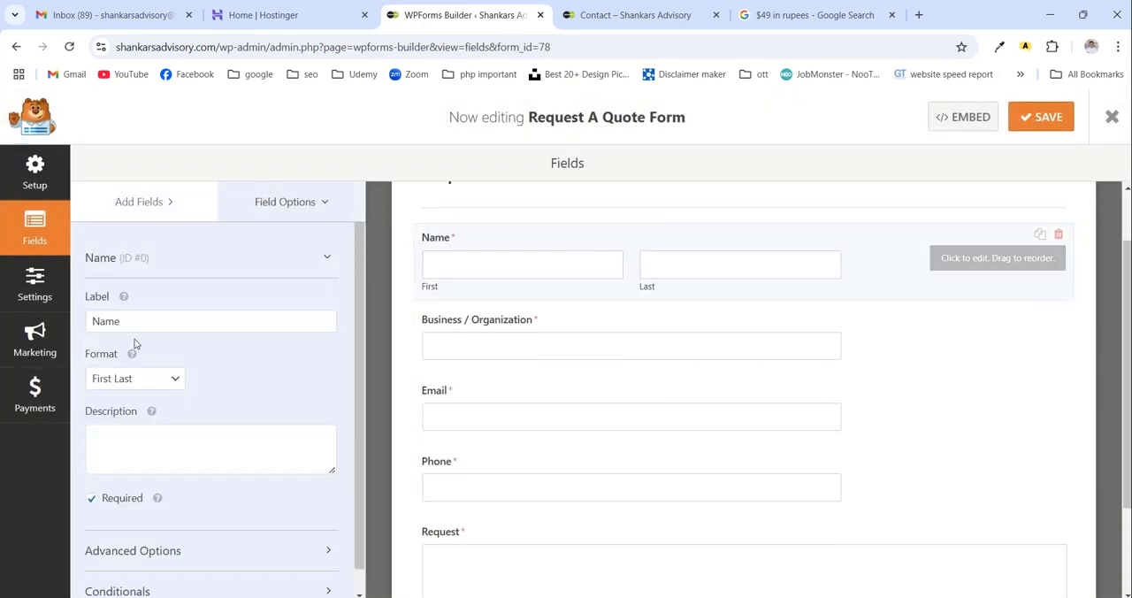
{"action": "left_click", "coordinate": [148, 386]}
{"action": "left_click", "coordinate": [135, 402]}
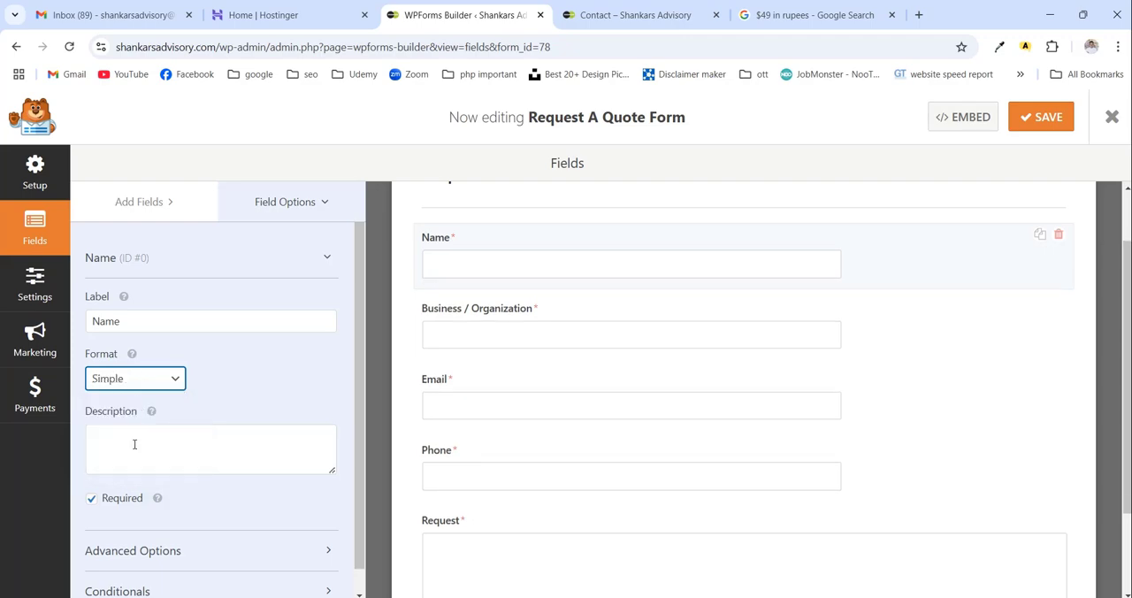
{"action": "left_click", "coordinate": [90, 502]}
- Delete the Business / Organization, Email and Request fields from the quote form
{"action": "left_click", "coordinate": [491, 310]}
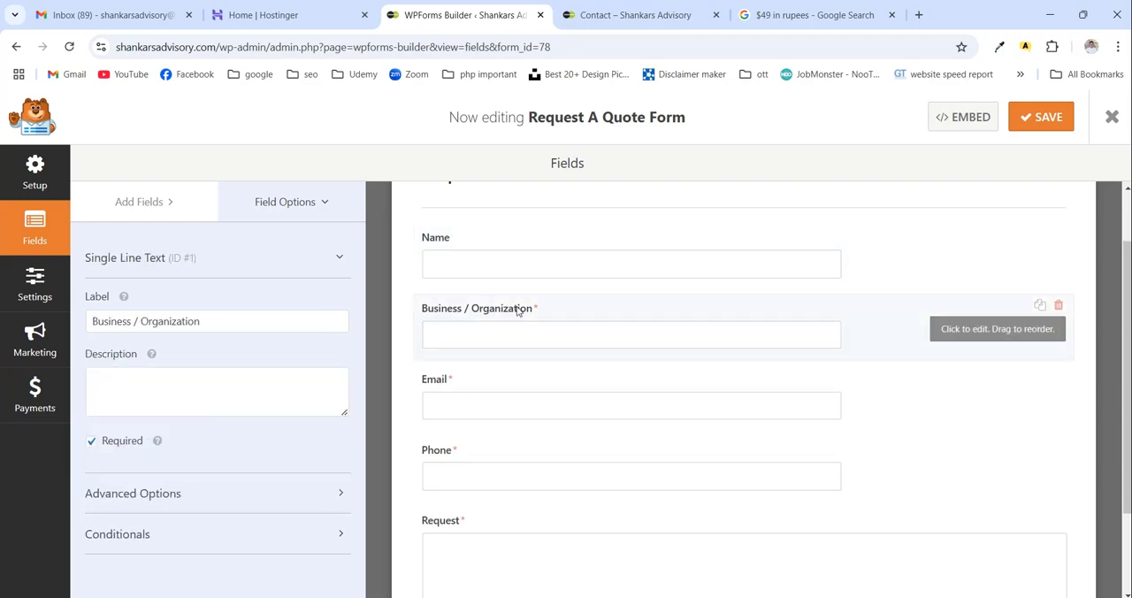
{"action": "left_click", "coordinate": [1057, 304]}
{"action": "left_click", "coordinate": [531, 391]}
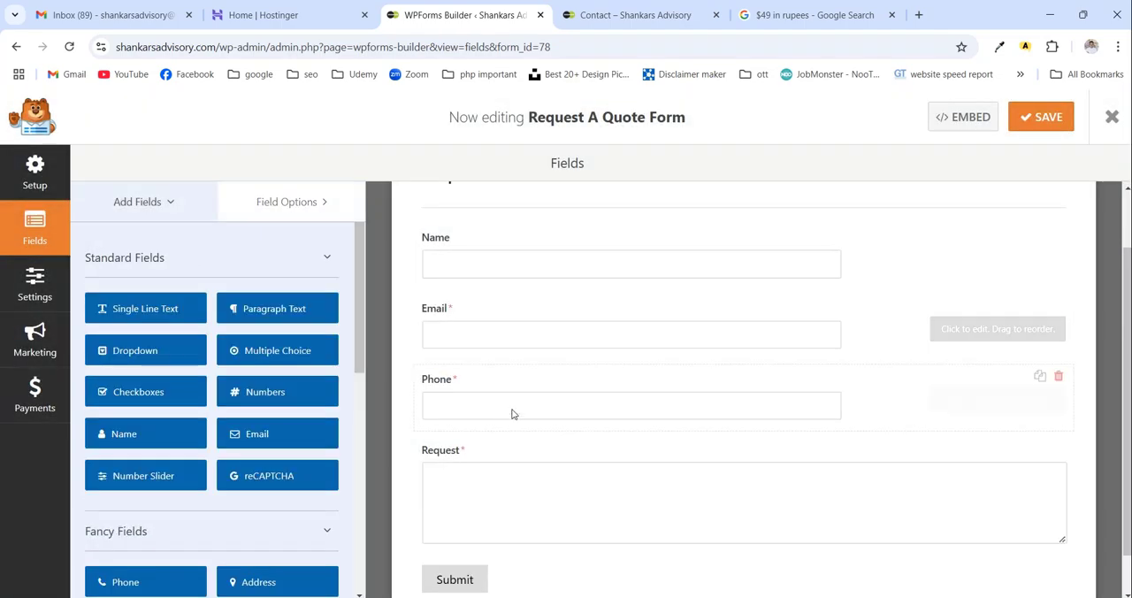
{"action": "left_click", "coordinate": [1058, 306]}
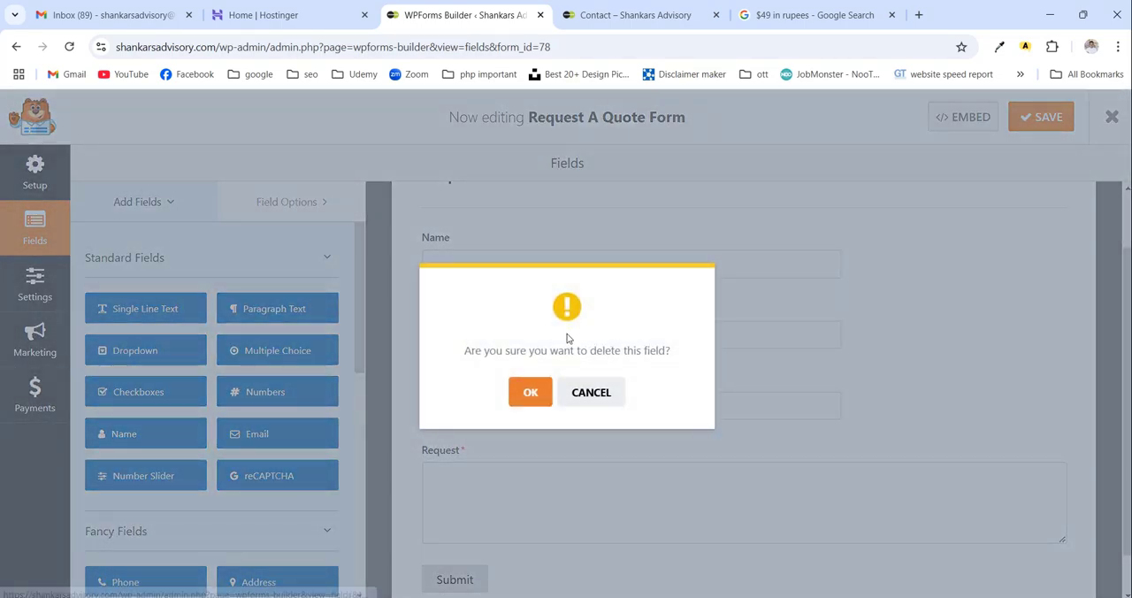
{"action": "left_click", "coordinate": [515, 392]}
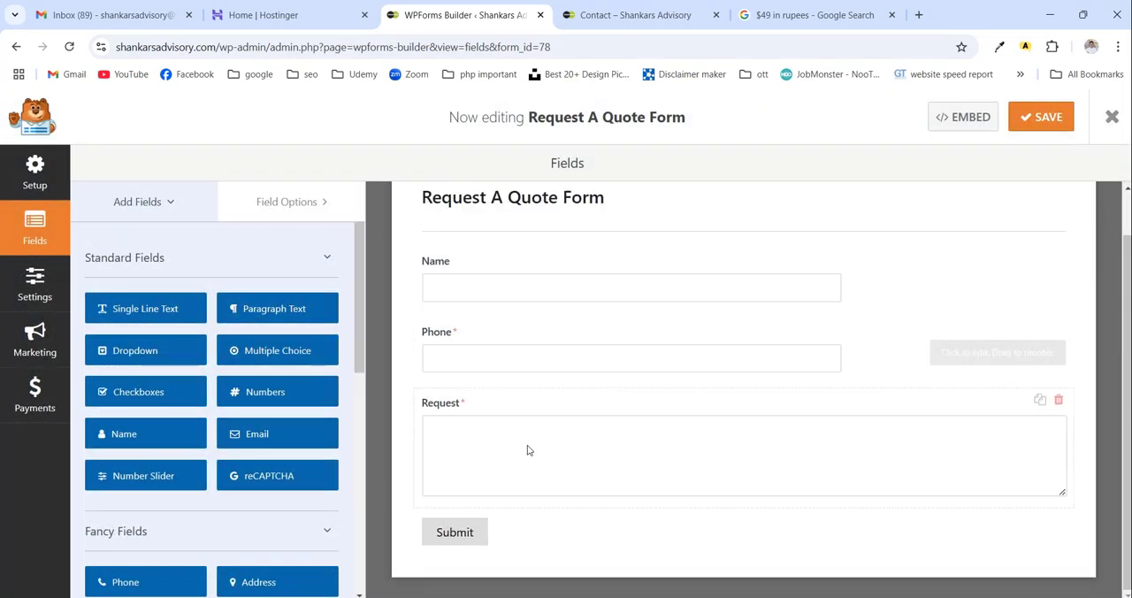
{"action": "left_click", "coordinate": [1059, 400]}
{"action": "left_click", "coordinate": [522, 394]}
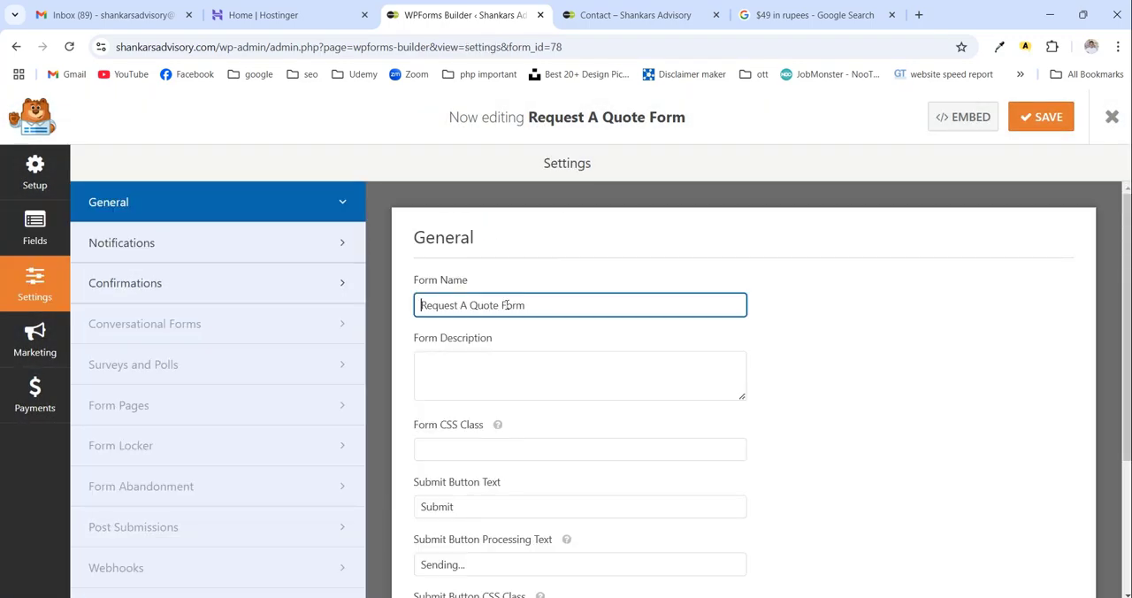
- Rename the form to Book Now, save it and close the form builder
{"action": "double_click", "coordinate": [506, 304]}
{"action": "left_click", "coordinate": [507, 304]}
{"action": "triple_click", "coordinate": [502, 305]}
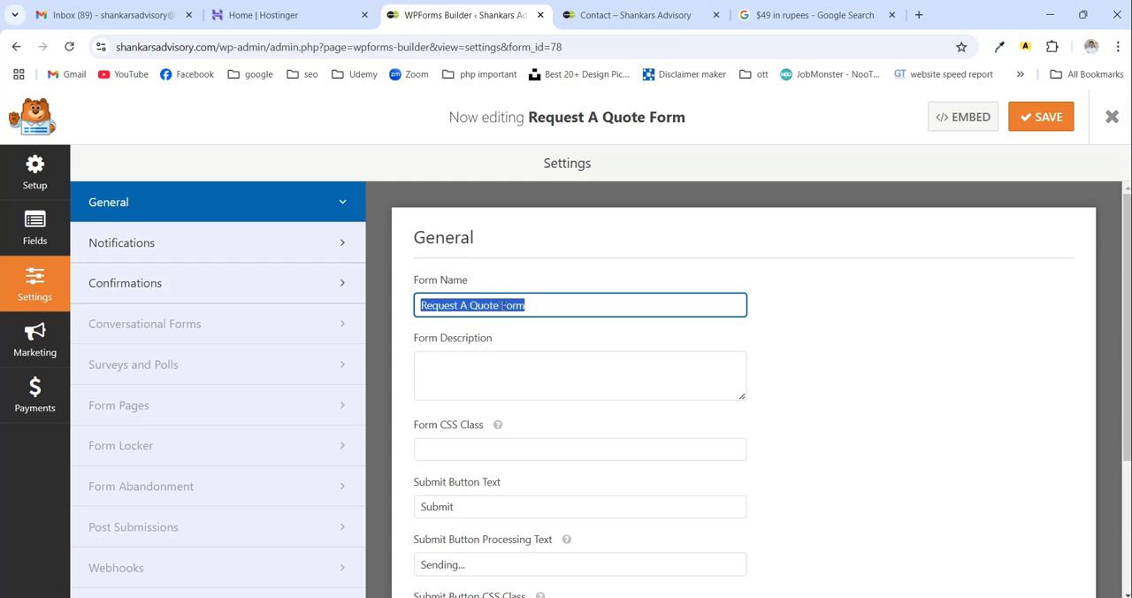
{"action": "type", "text": "Book"}
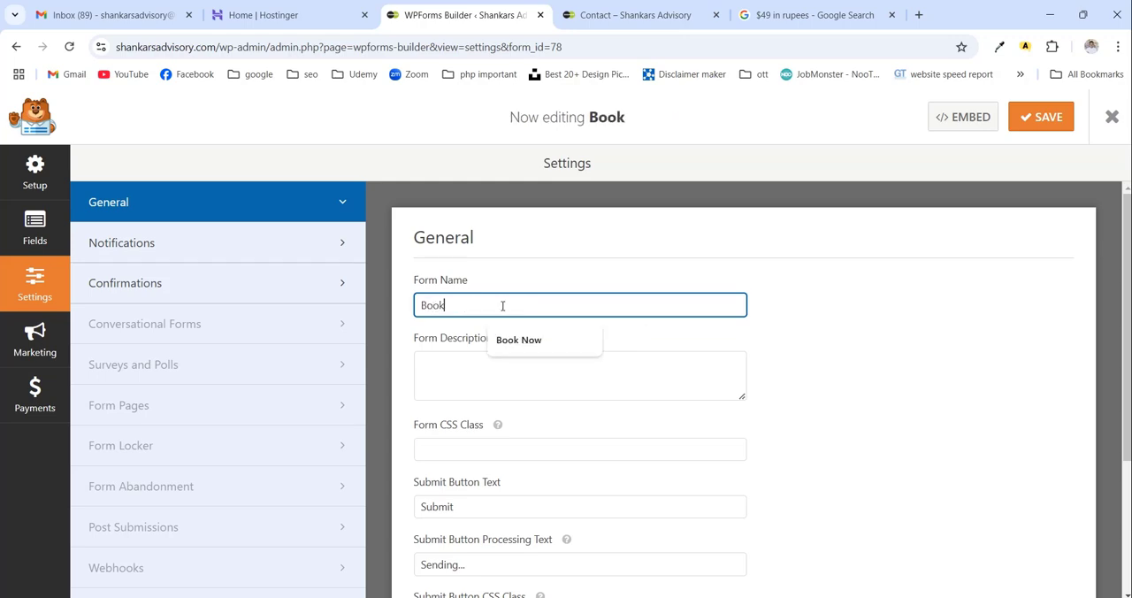
{"action": "left_click", "coordinate": [521, 347]}
{"action": "scroll", "coordinate": [811, 394], "scroll_direction": "down", "scroll_amount": 5}
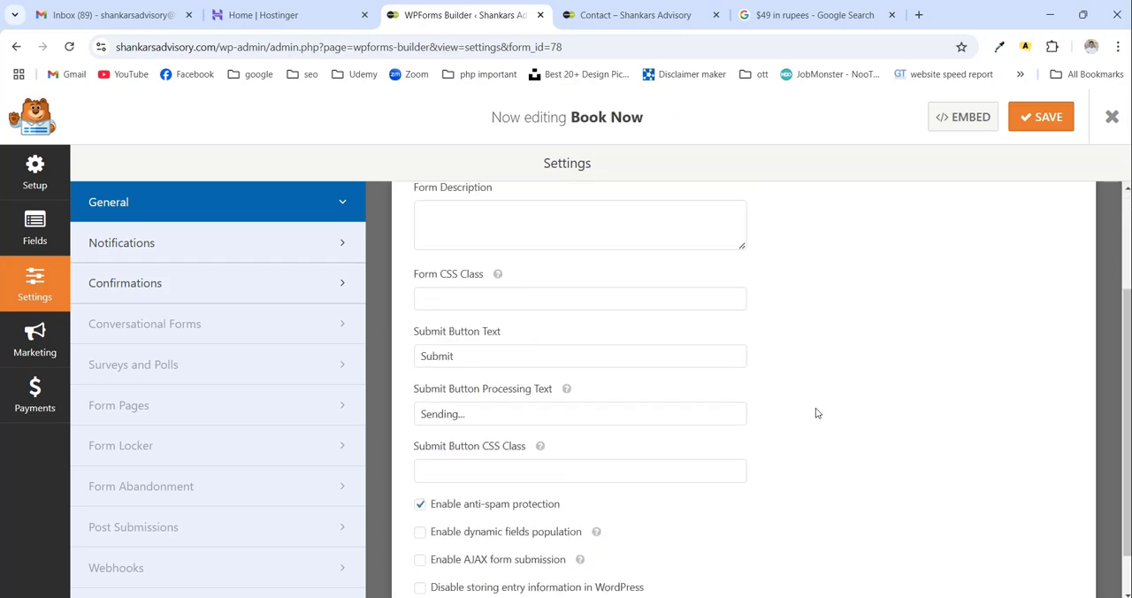
{"action": "scroll", "coordinate": [816, 413], "scroll_direction": "up", "scroll_amount": 3}
{"action": "left_click", "coordinate": [1044, 117]}
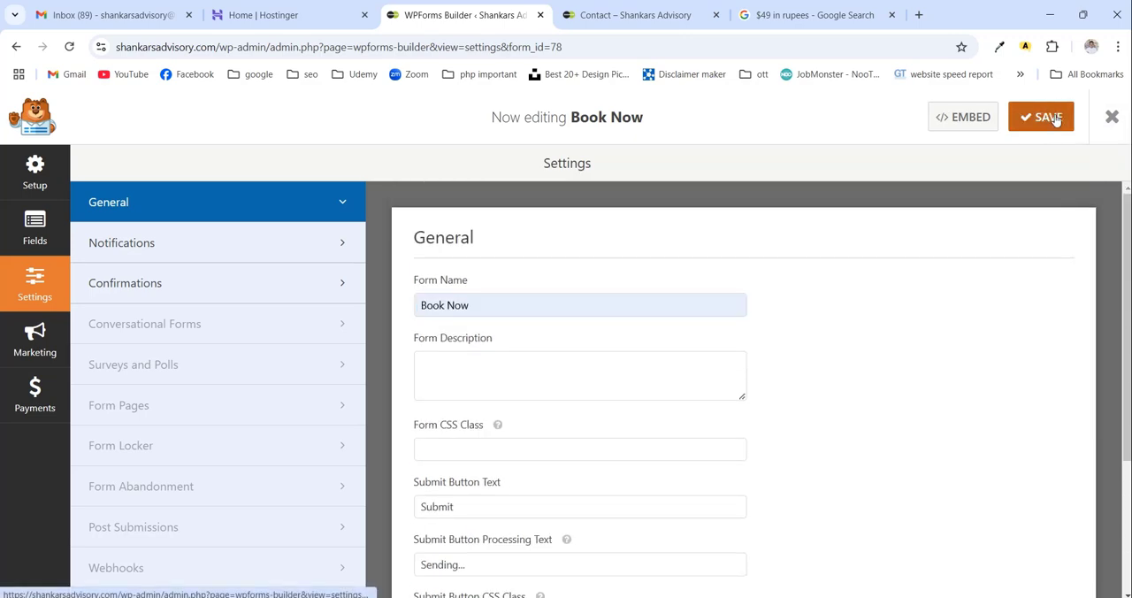
{"action": "left_click", "coordinate": [1112, 119]}
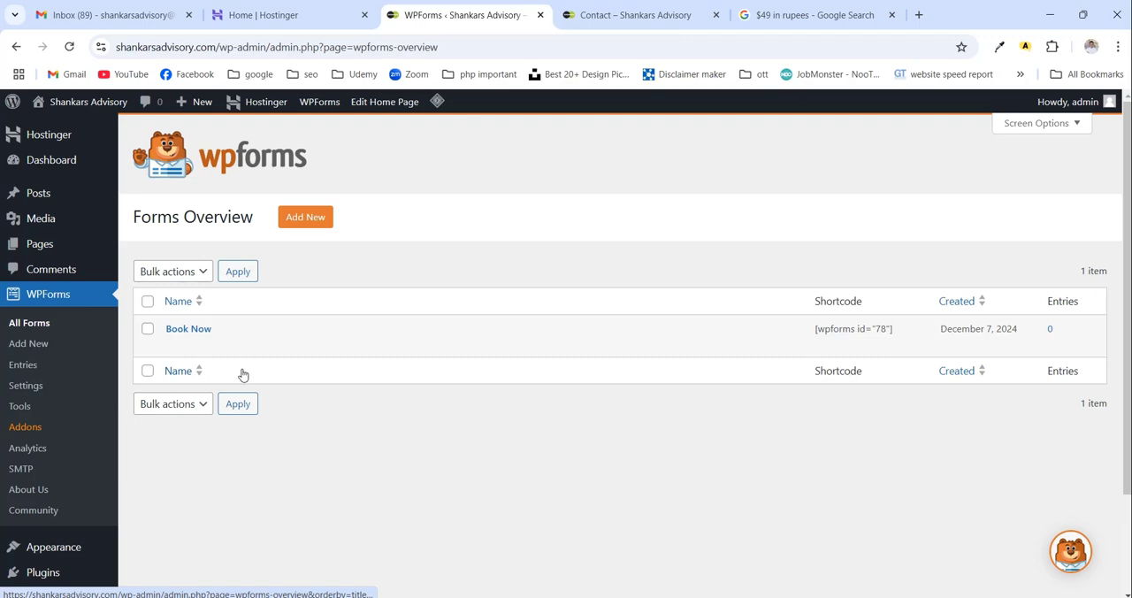
- Create another WPForms form from the Simple Contact Form template
{"action": "left_click", "coordinate": [311, 223]}
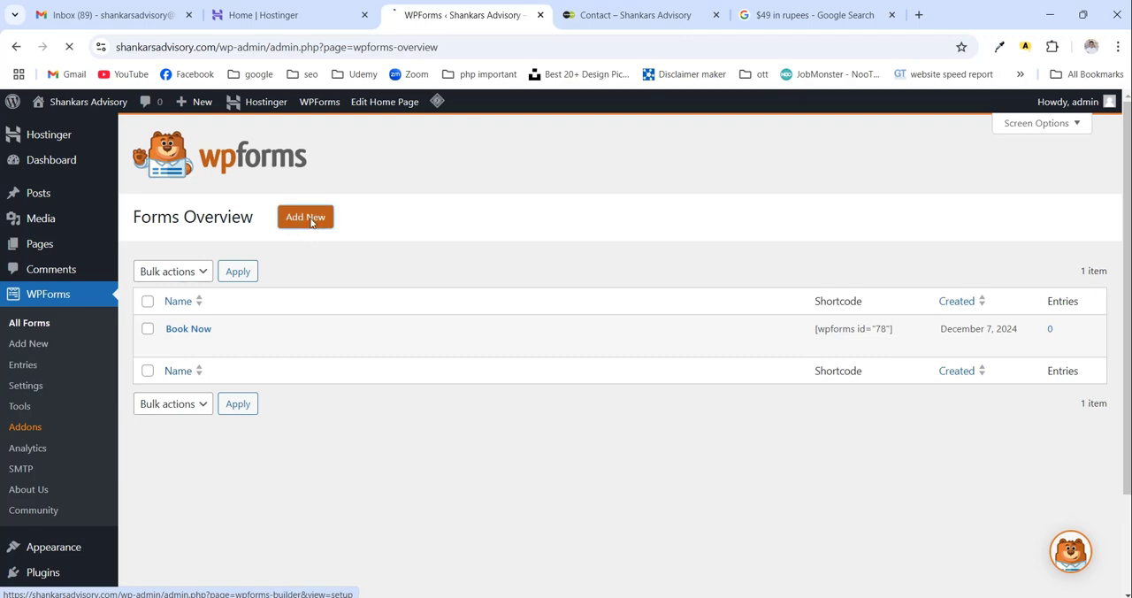
{"action": "scroll", "coordinate": [441, 363], "scroll_direction": "down", "scroll_amount": 1}
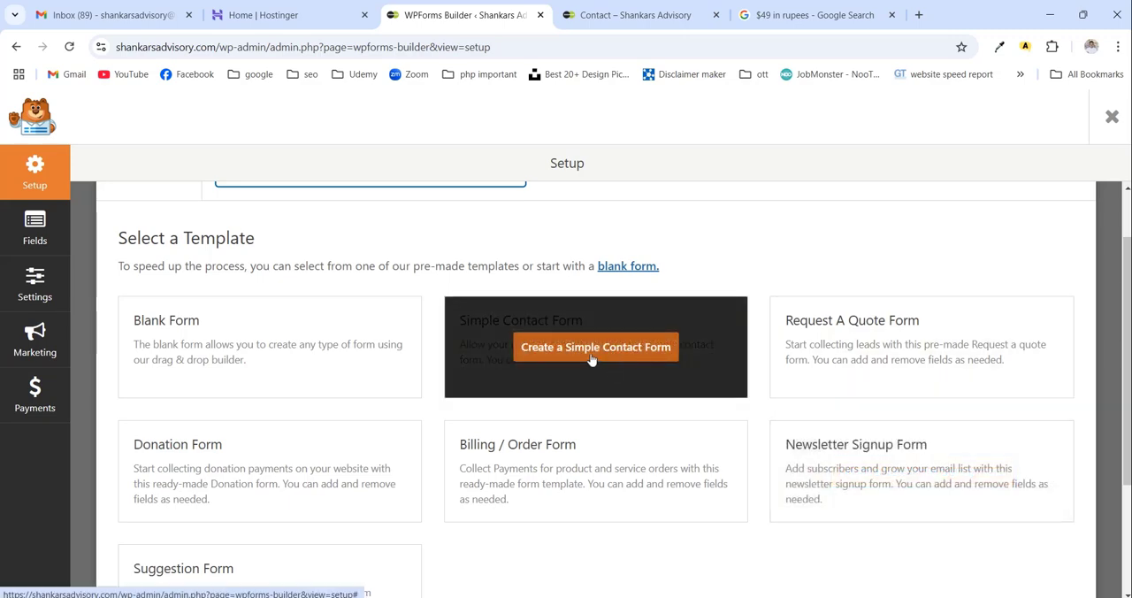
{"action": "left_click", "coordinate": [591, 347]}
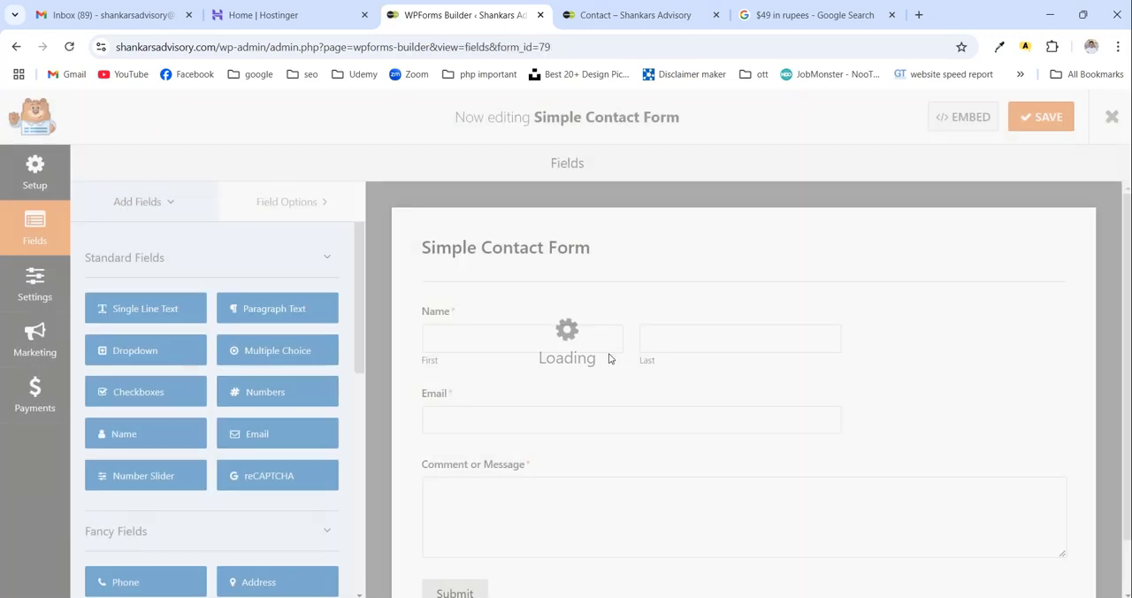
- Change the contact form's Name field to the Simple format and make it optional
{"action": "scroll", "coordinate": [609, 358], "scroll_direction": "down", "scroll_amount": 1}
{"action": "left_click", "coordinate": [546, 251]}
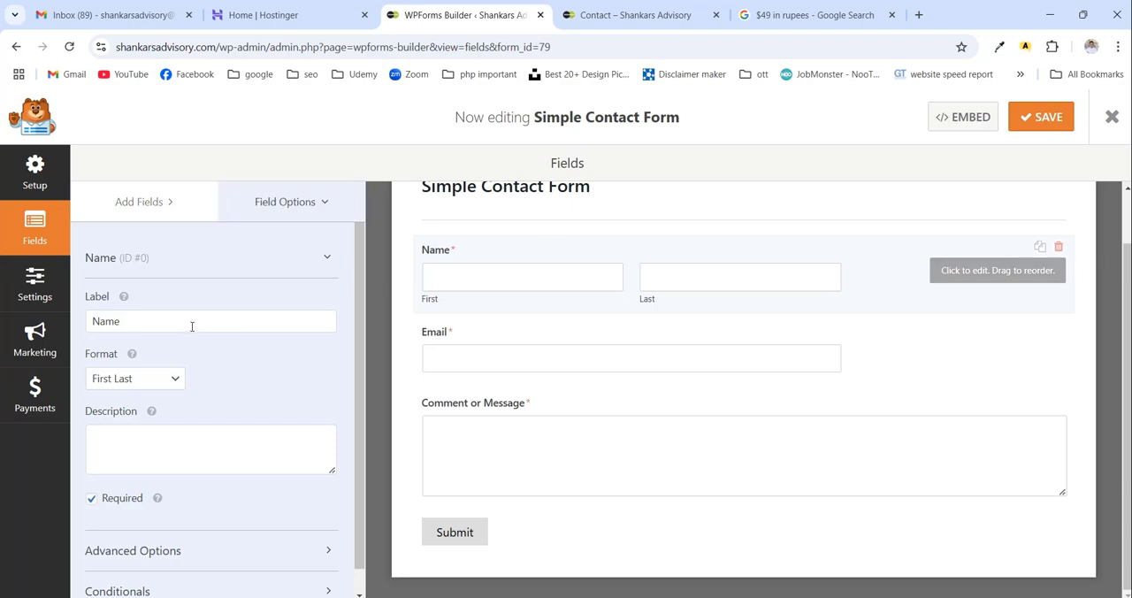
{"action": "left_click", "coordinate": [129, 380]}
{"action": "left_click", "coordinate": [113, 401]}
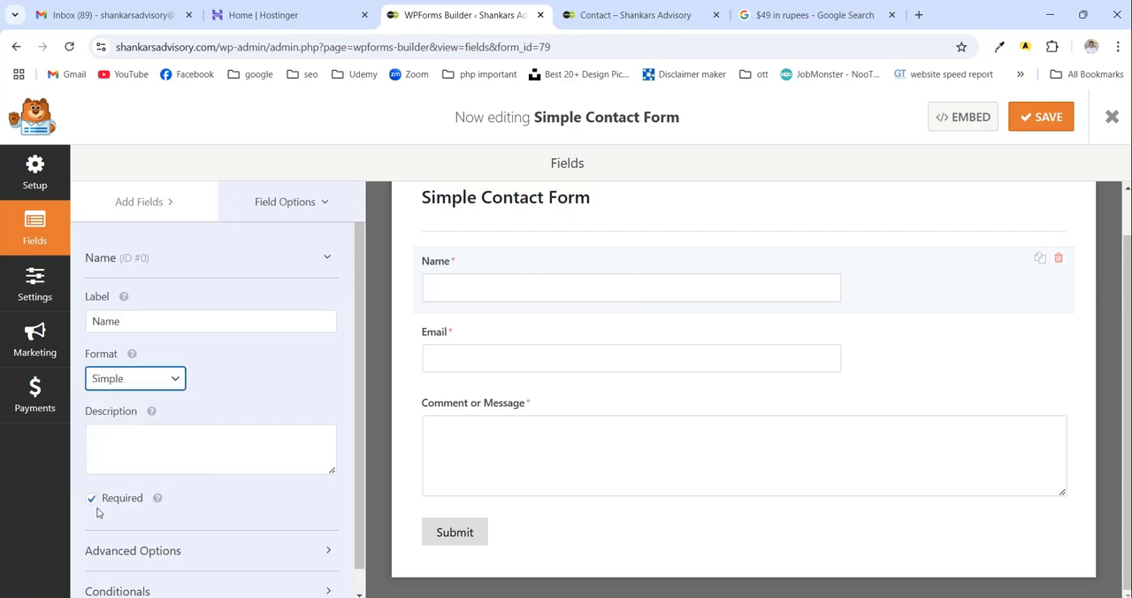
{"action": "left_click", "coordinate": [92, 500]}
- Make the Email and Comment or Message fields of the contact form optional
{"action": "left_click", "coordinate": [470, 347]}
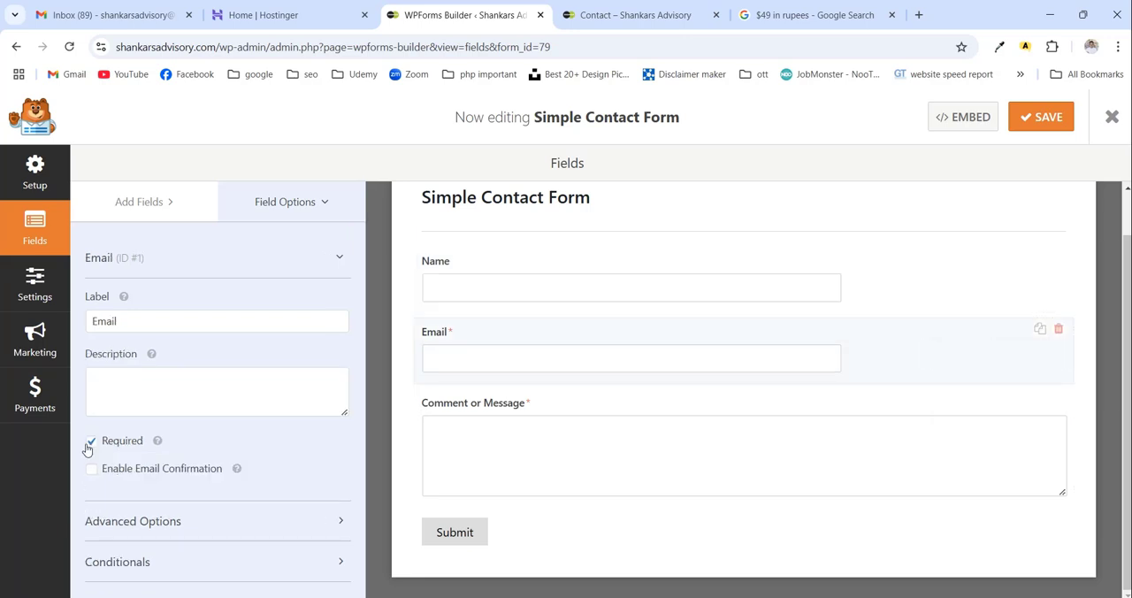
{"action": "left_click", "coordinate": [90, 442]}
{"action": "left_click", "coordinate": [505, 422]}
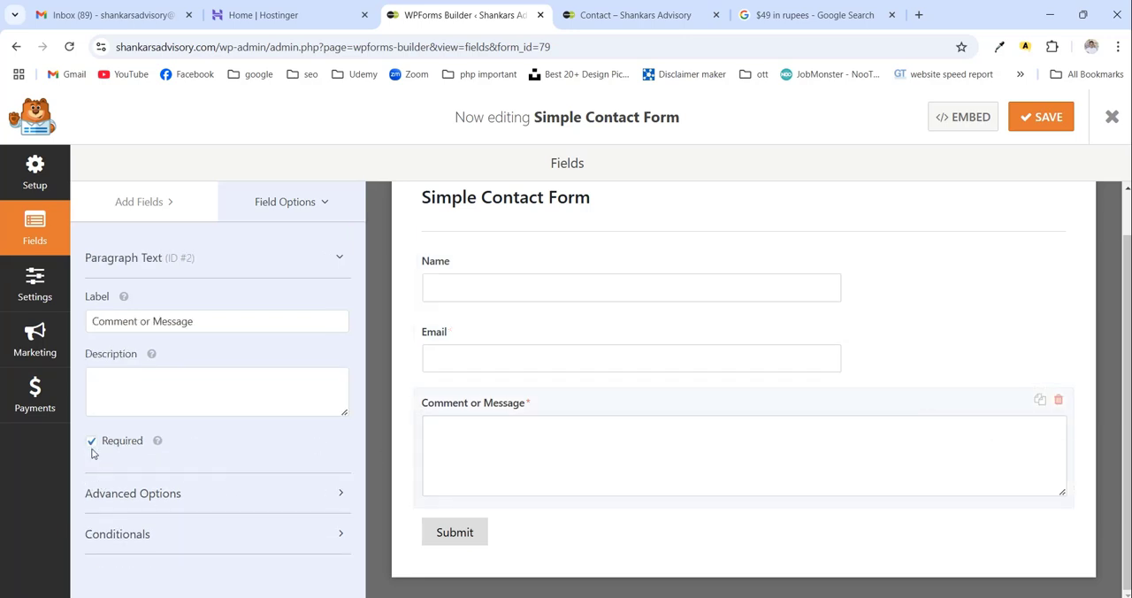
{"action": "left_click", "coordinate": [598, 308]}
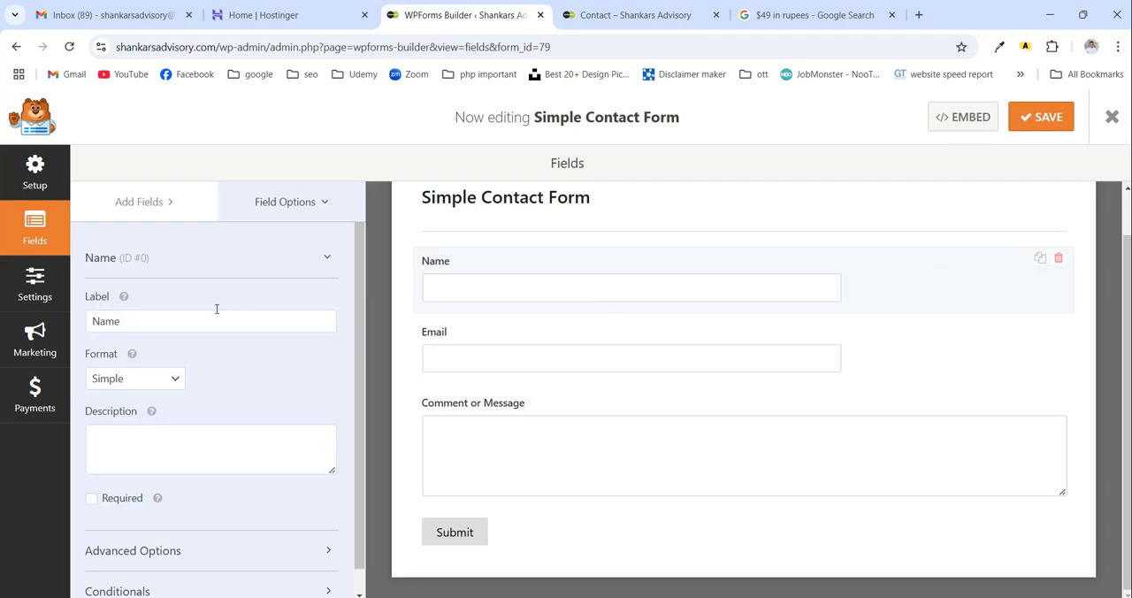
- Add a Phone field to the contact form and place it between the Name and Email fields
{"action": "left_click", "coordinate": [148, 205]}
{"action": "scroll", "coordinate": [165, 464], "scroll_direction": "down", "scroll_amount": 4}
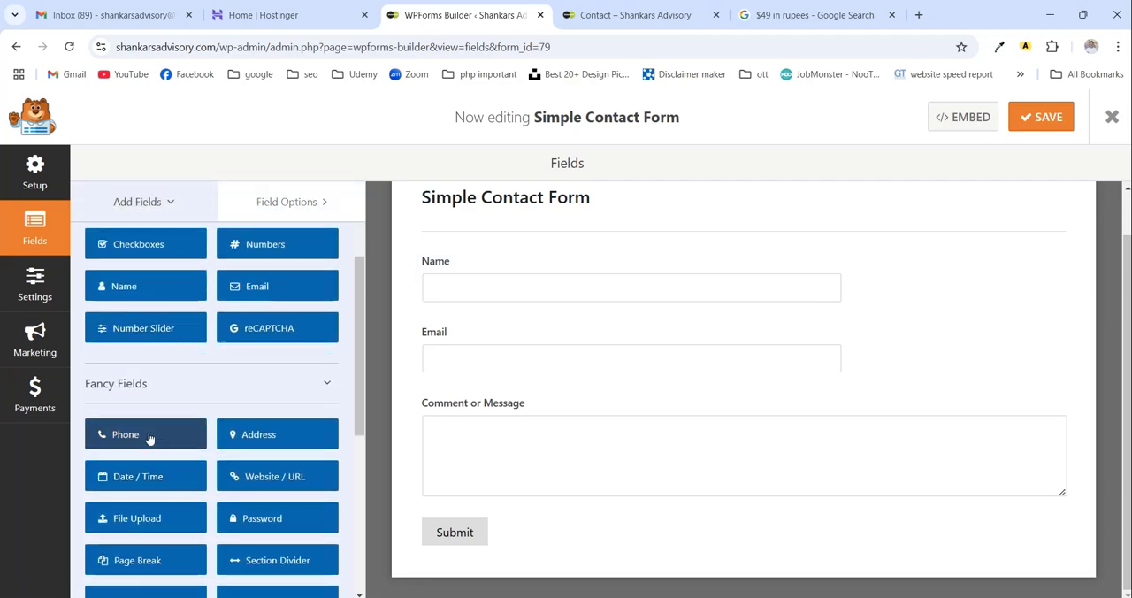
{"action": "left_click", "coordinate": [142, 434]}
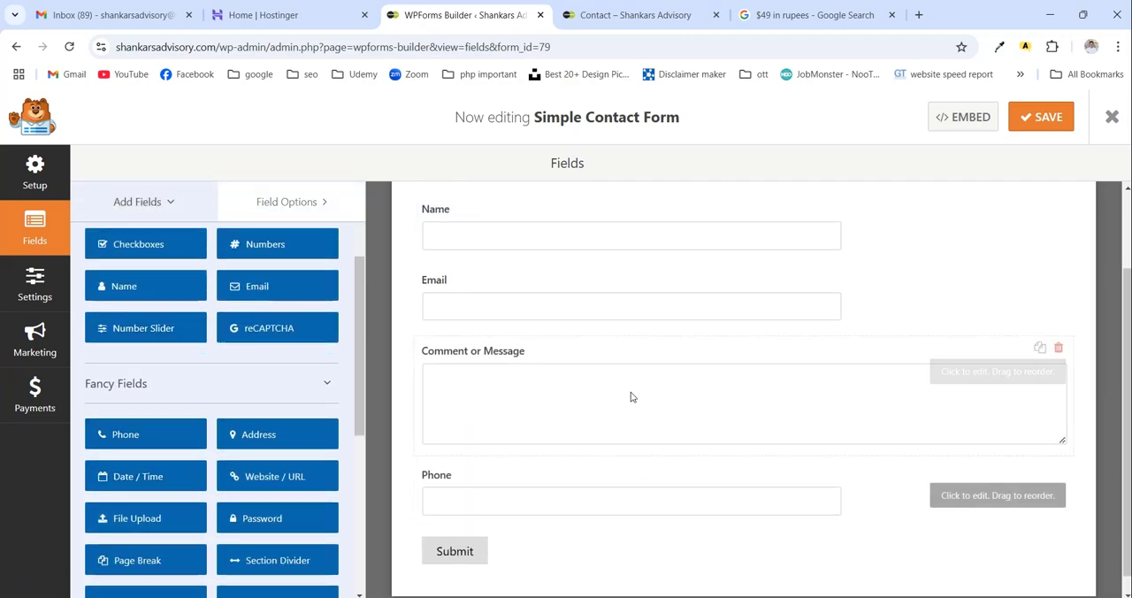
{"action": "left_click_drag", "start_coordinate": [636, 465], "coordinate": [604, 332]}
- Make the Phone field required and set its placeholder text to "Your Phone No"
{"action": "left_click", "coordinate": [604, 332]}
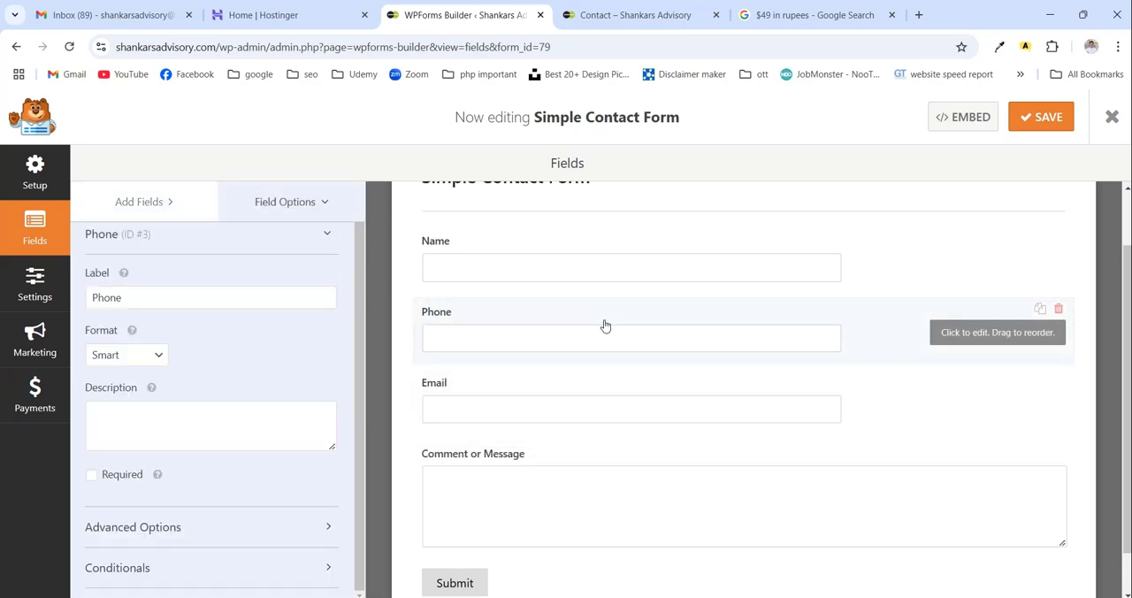
{"action": "left_click", "coordinate": [92, 476]}
{"action": "scroll", "coordinate": [566, 328], "scroll_direction": "up", "scroll_amount": 1}
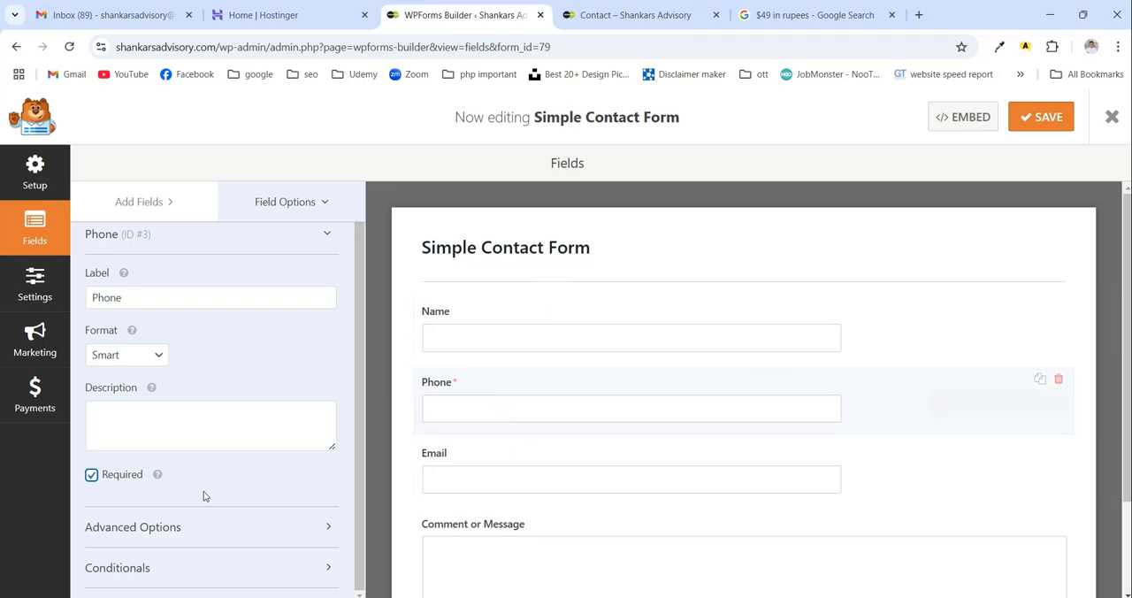
{"action": "left_click", "coordinate": [151, 527]}
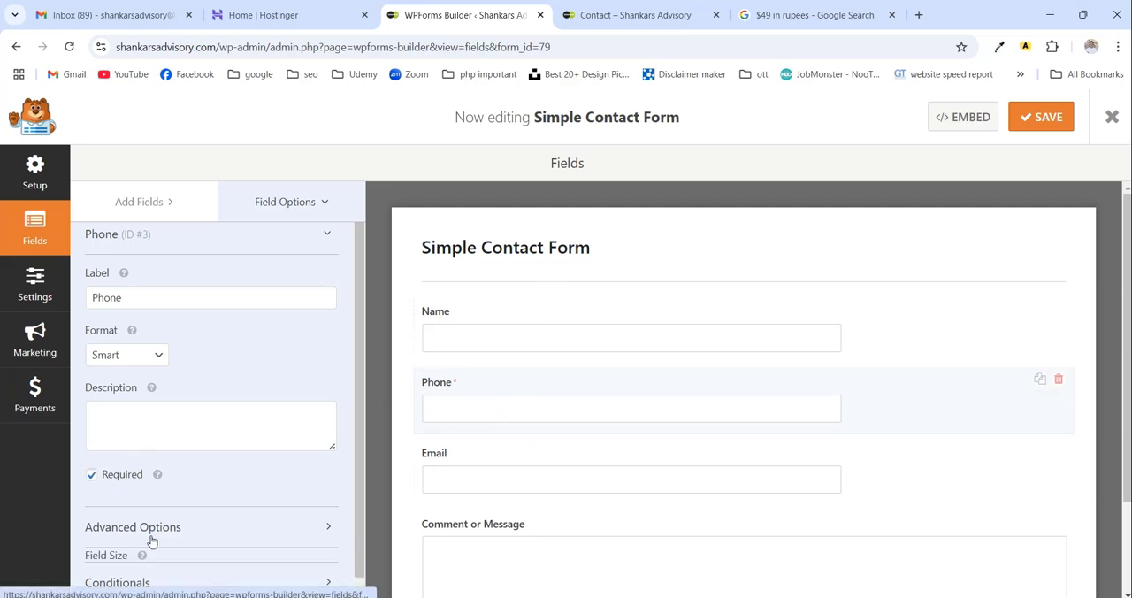
{"action": "scroll", "coordinate": [176, 531], "scroll_direction": "down", "scroll_amount": 3}
{"action": "left_click", "coordinate": [160, 423]}
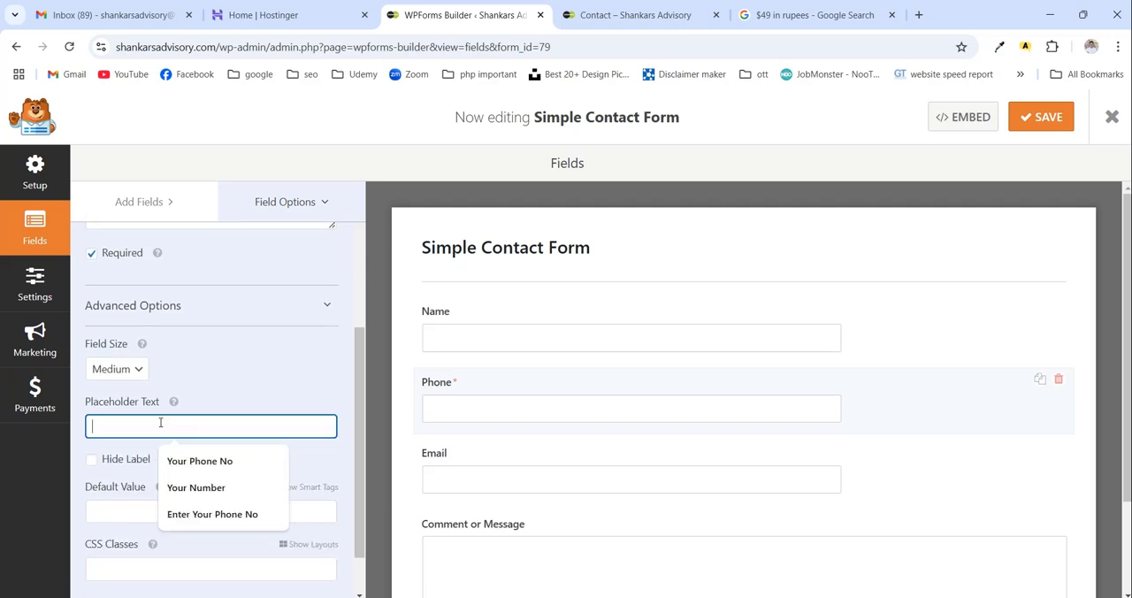
{"action": "left_click", "coordinate": [198, 462]}
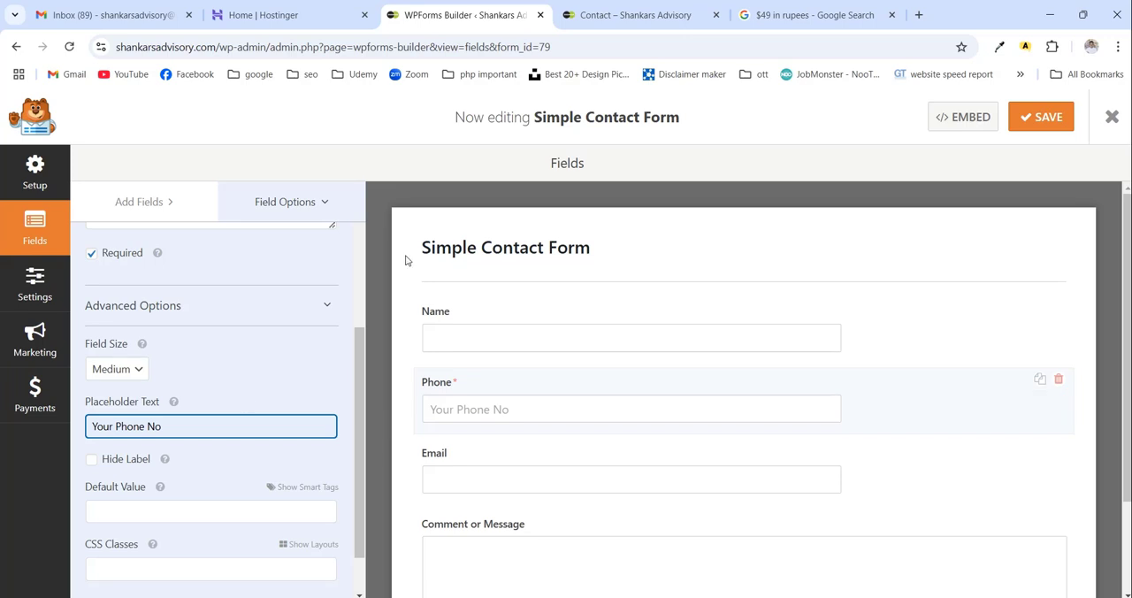
- Rename the contact form to "Contact Us:", save it and close the form builder
{"action": "left_click", "coordinate": [492, 247]}
{"action": "triple_click", "coordinate": [461, 307]}
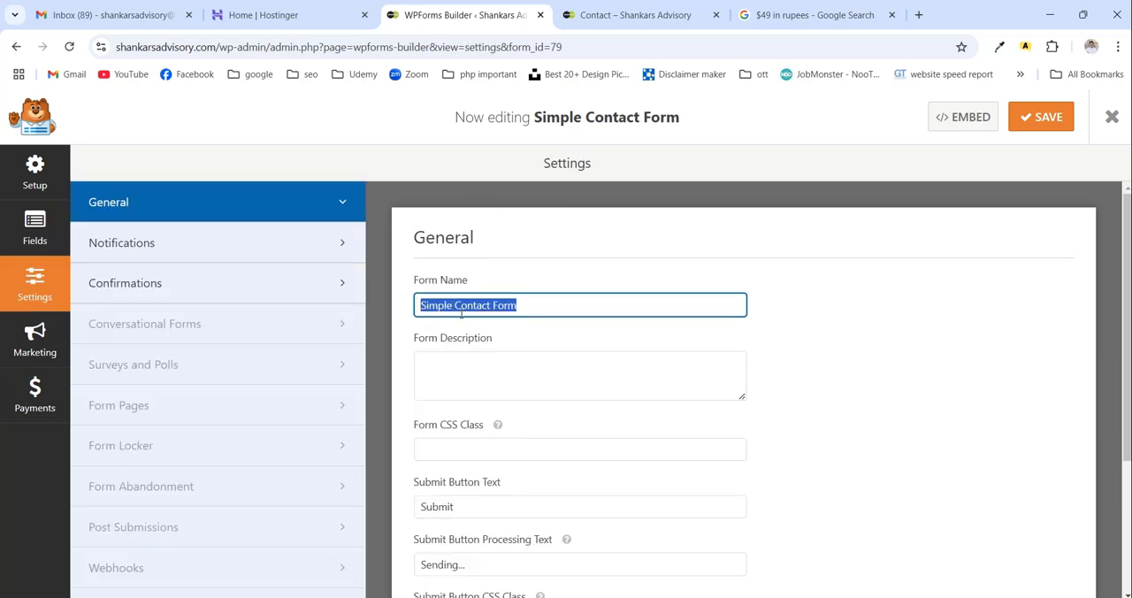
{"action": "type", "text": "Con"}
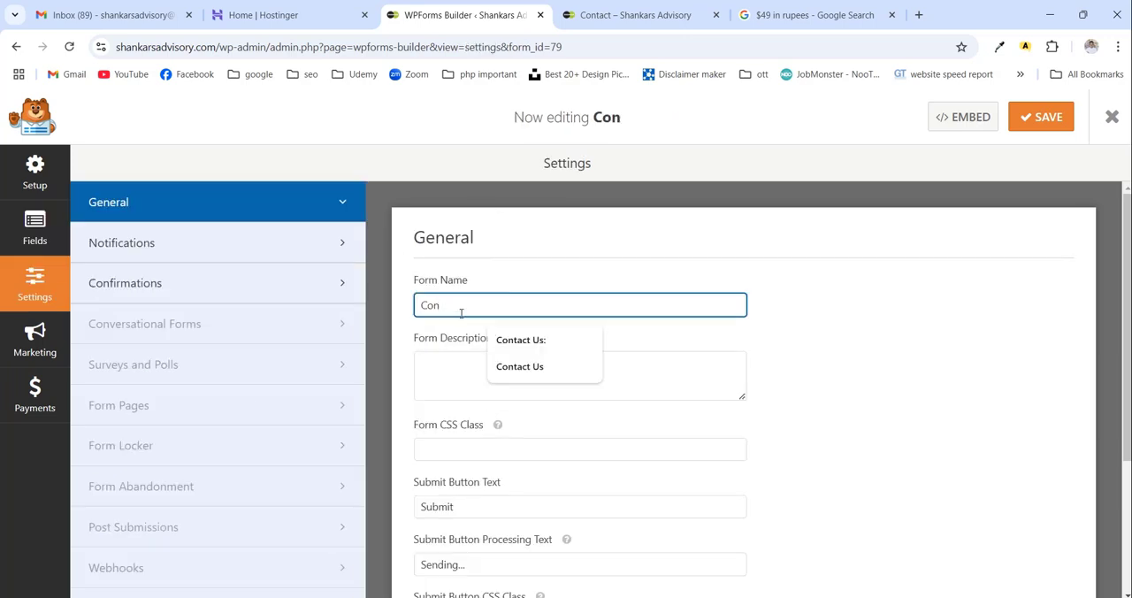
{"action": "left_click", "coordinate": [521, 342]}
{"action": "left_click", "coordinate": [1030, 124]}
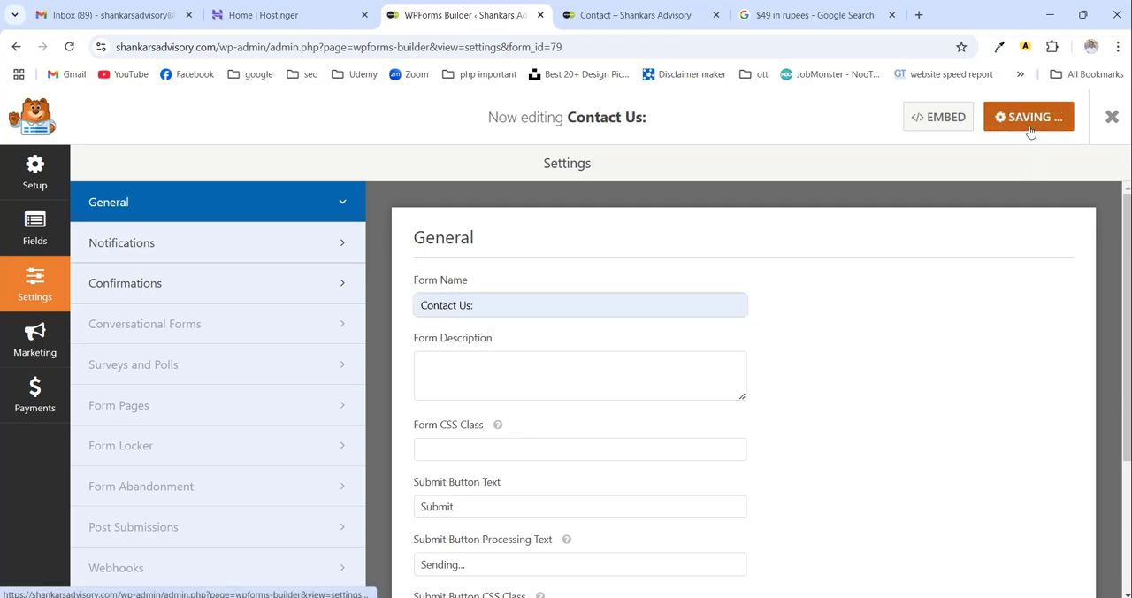
{"action": "left_click", "coordinate": [1114, 121]}
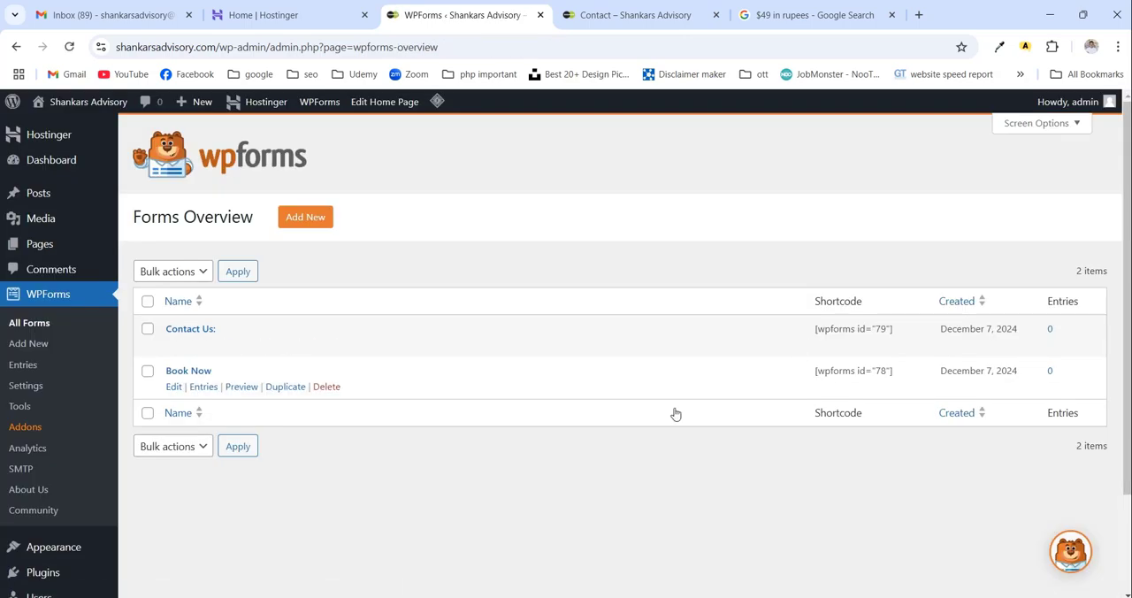
- Open the site's Contact page for editing and switch it from the code editor to the visual editor
{"action": "left_click", "coordinate": [644, 19]}
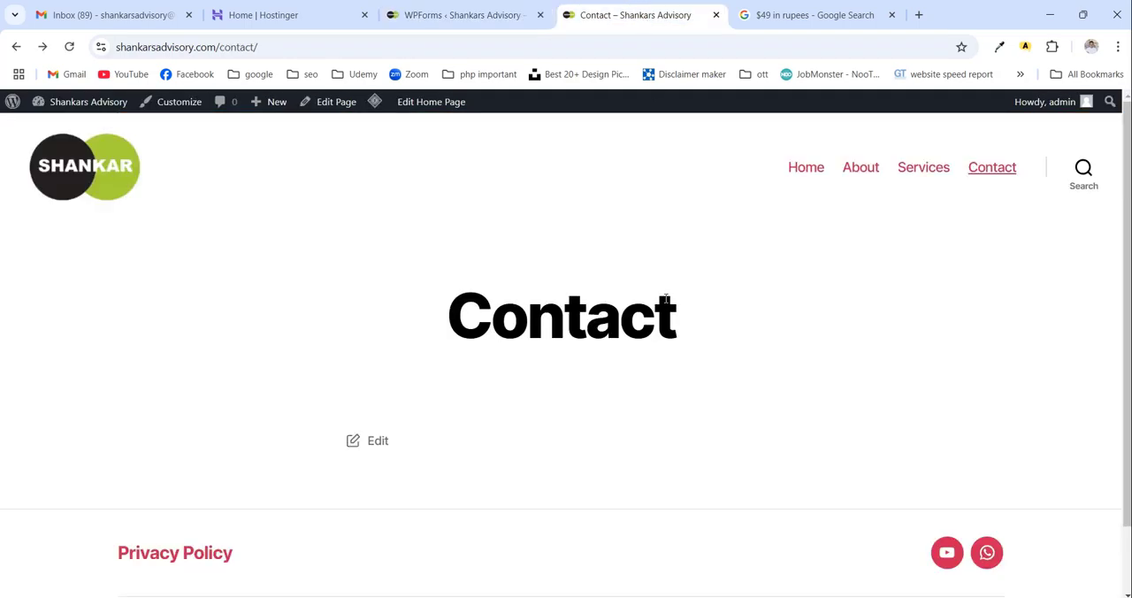
{"action": "left_click", "coordinate": [378, 442]}
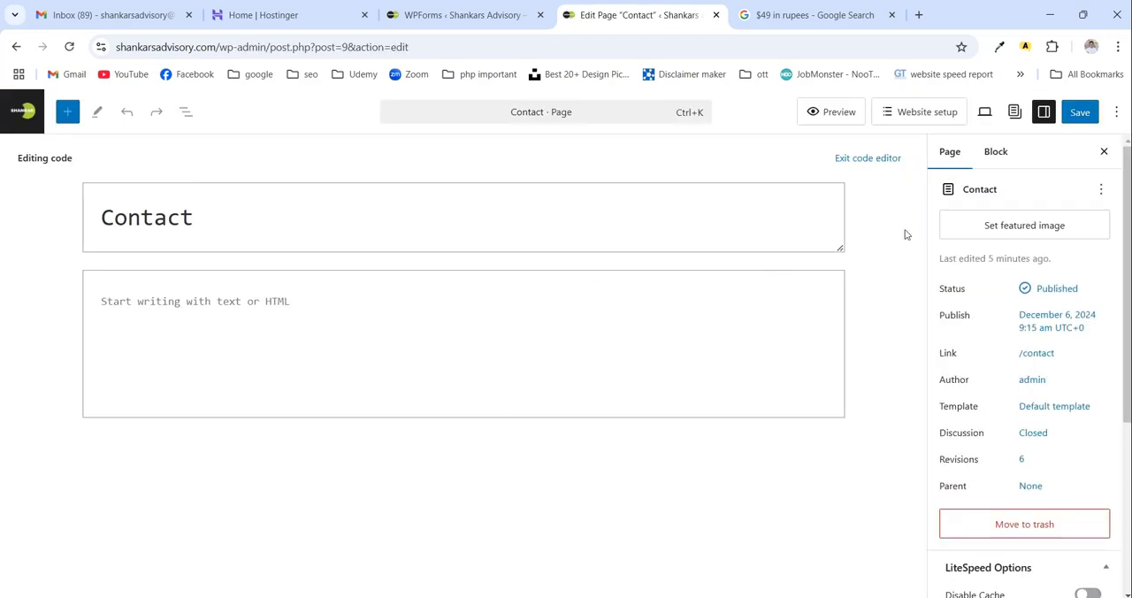
{"action": "left_click", "coordinate": [1116, 112]}
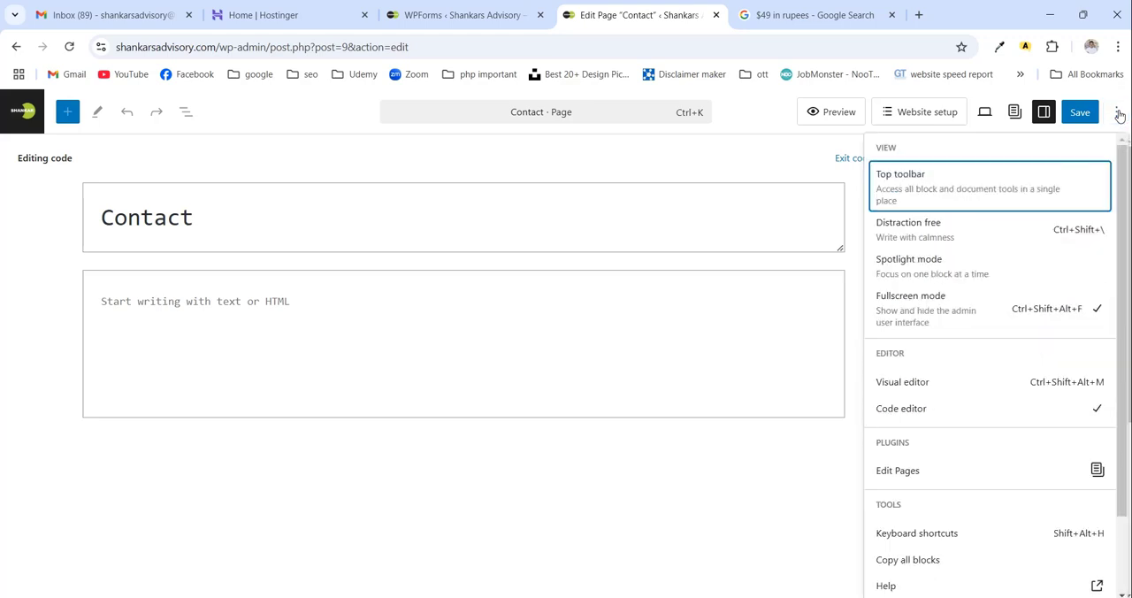
{"action": "left_click", "coordinate": [988, 383]}
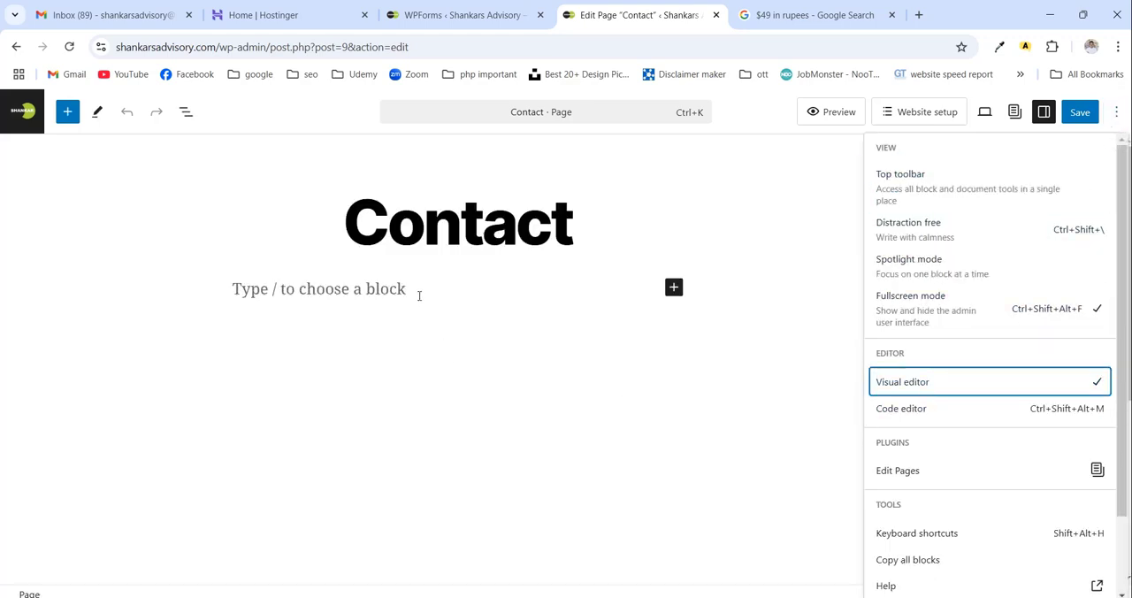
- Insert a WPForms block in the empty Contact page body and select the "Contact Us:" form for it
{"action": "left_click", "coordinate": [419, 294]}
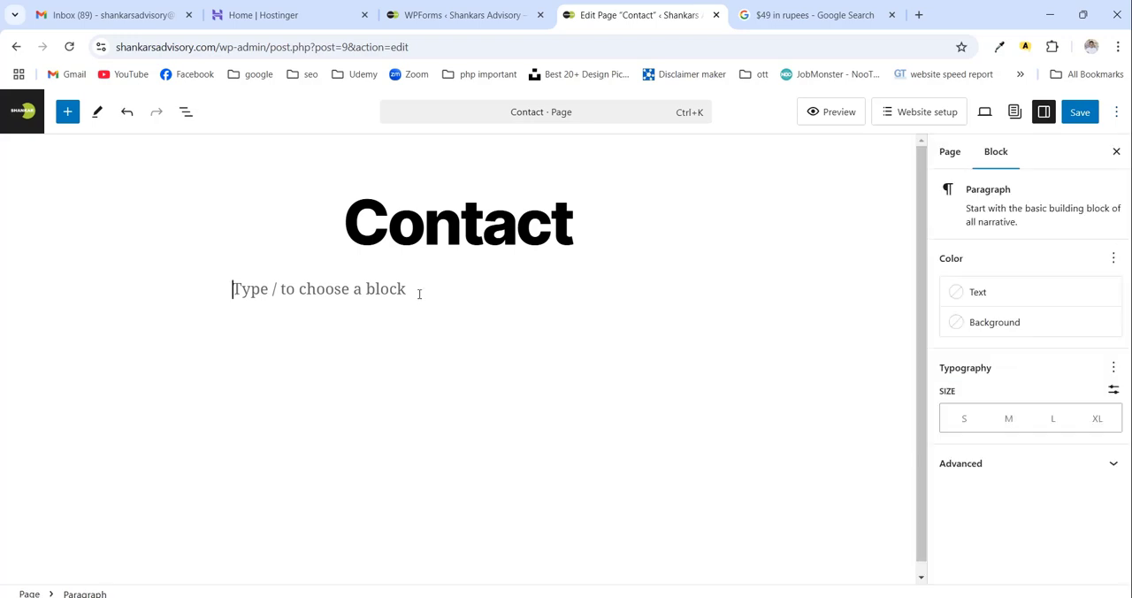
{"action": "left_click", "coordinate": [674, 290]}
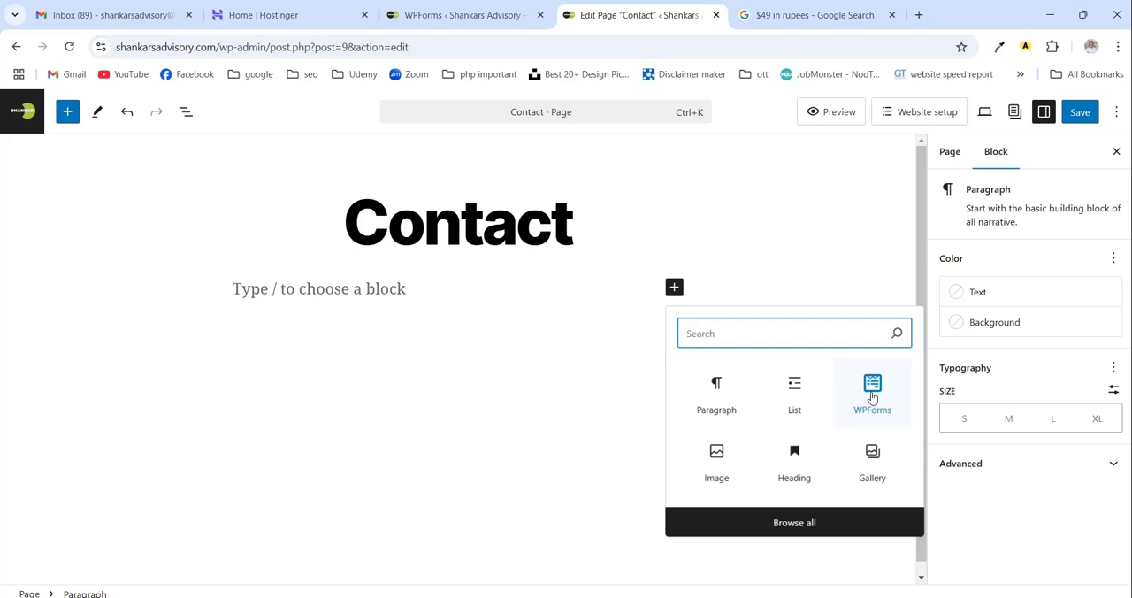
{"action": "type", "text": "wp"}
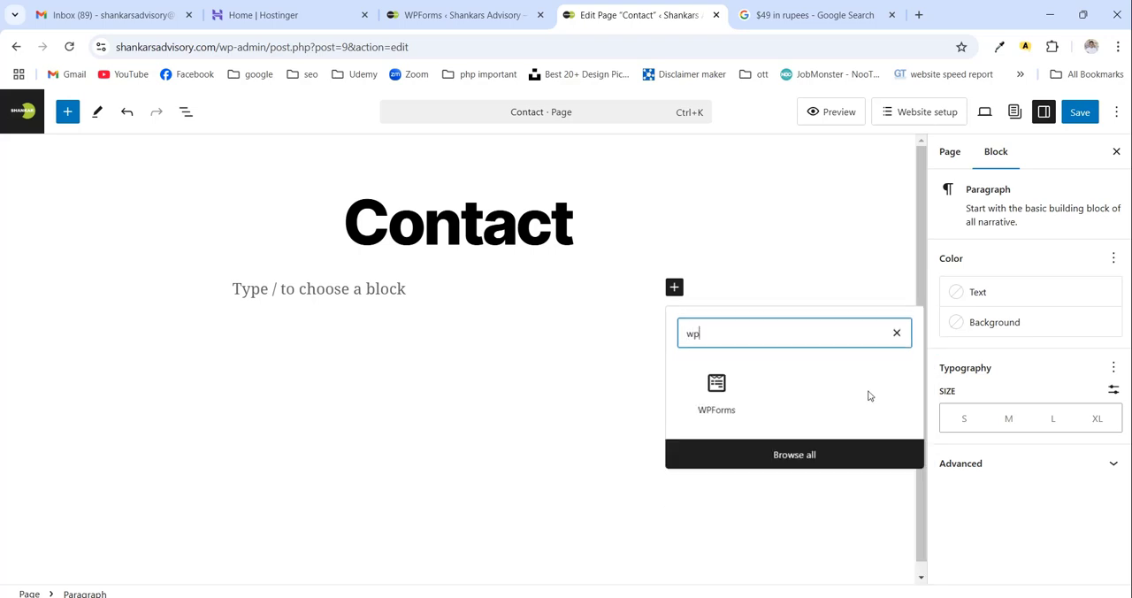
{"action": "left_click", "coordinate": [716, 389]}
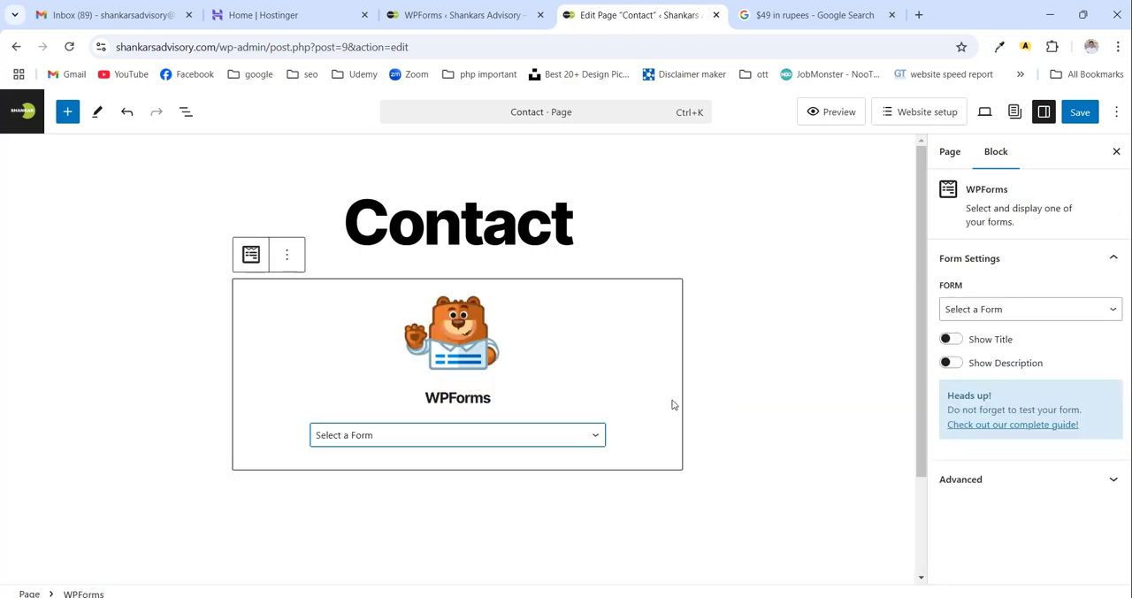
{"action": "left_click", "coordinate": [480, 434]}
{"action": "left_click", "coordinate": [426, 471]}
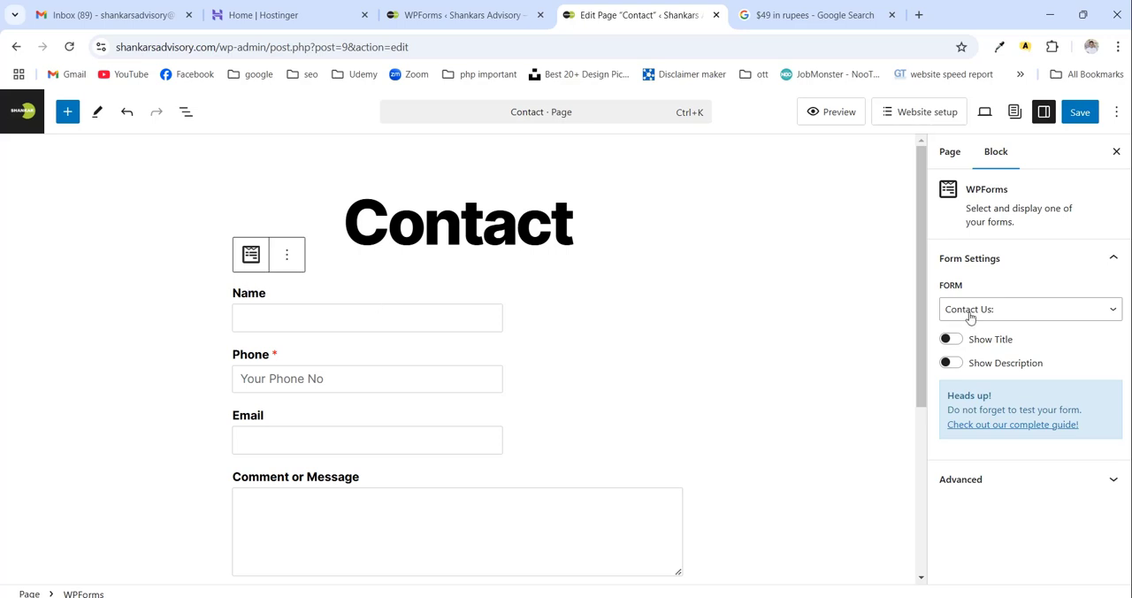
- Show the form's title in the WPForms block and save the Contact page
{"action": "left_click", "coordinate": [948, 340]}
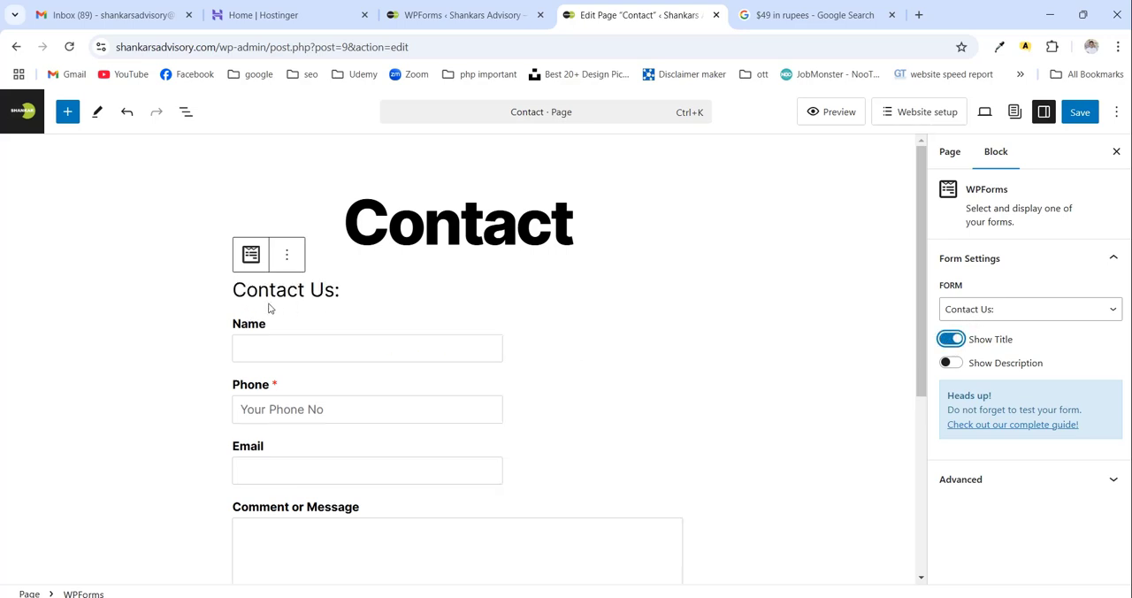
{"action": "scroll", "coordinate": [353, 396], "scroll_direction": "down", "scroll_amount": 2}
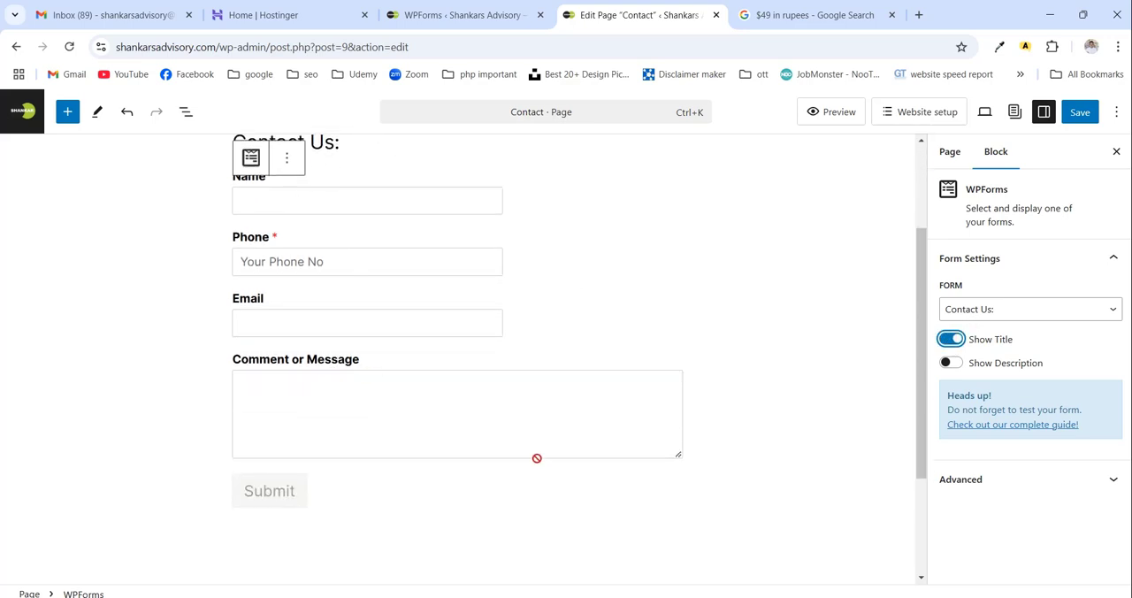
{"action": "scroll", "coordinate": [536, 457], "scroll_direction": "up", "scroll_amount": 1}
{"action": "left_click", "coordinate": [1089, 111]}
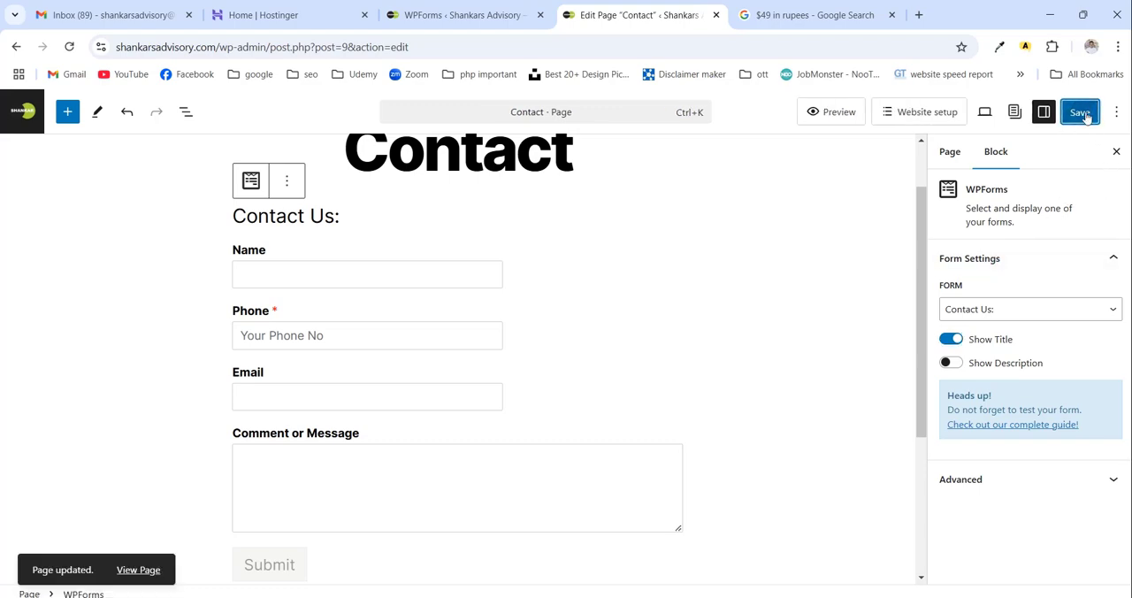
- View the published Contact page and submit a test entry with saved name, phone and e-mail details and the message "hi"
{"action": "left_click", "coordinate": [138, 569]}
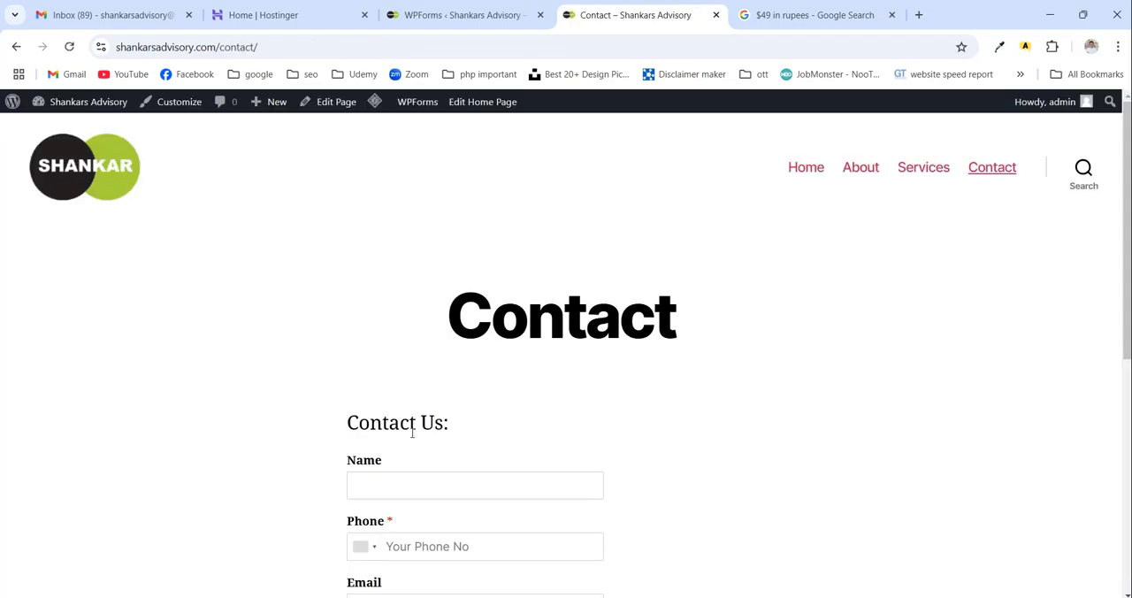
{"action": "scroll", "coordinate": [503, 430], "scroll_direction": "down", "scroll_amount": 5}
{"action": "scroll", "coordinate": [503, 433], "scroll_direction": "up", "scroll_amount": 4}
{"action": "left_click", "coordinate": [447, 334]}
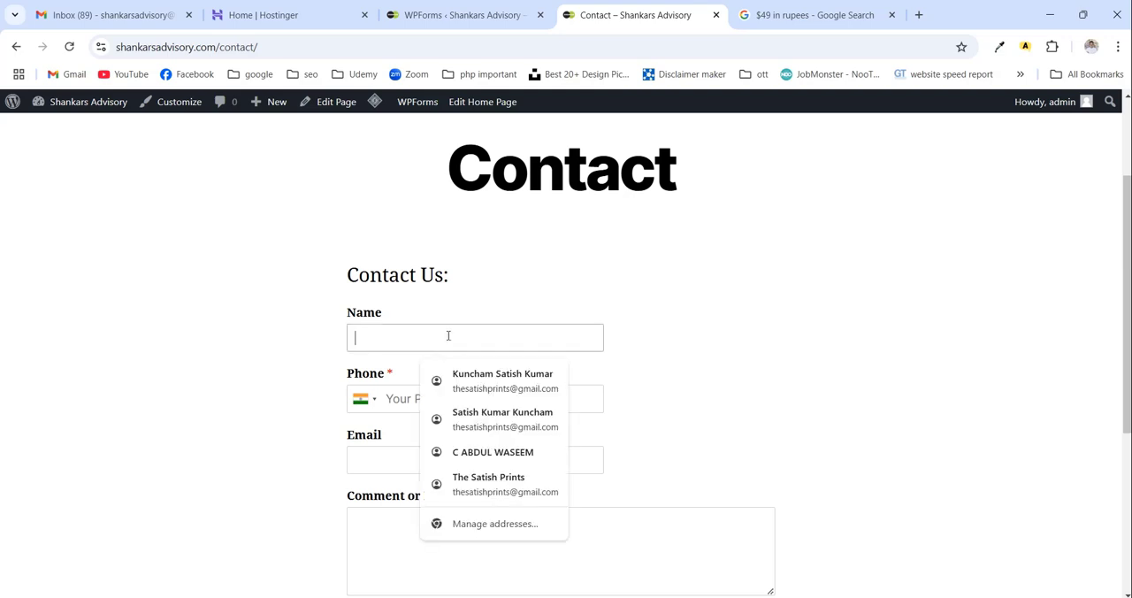
{"action": "left_click", "coordinate": [486, 378]}
{"action": "scroll", "coordinate": [506, 426], "scroll_direction": "down", "scroll_amount": 2}
{"action": "left_click", "coordinate": [484, 404]}
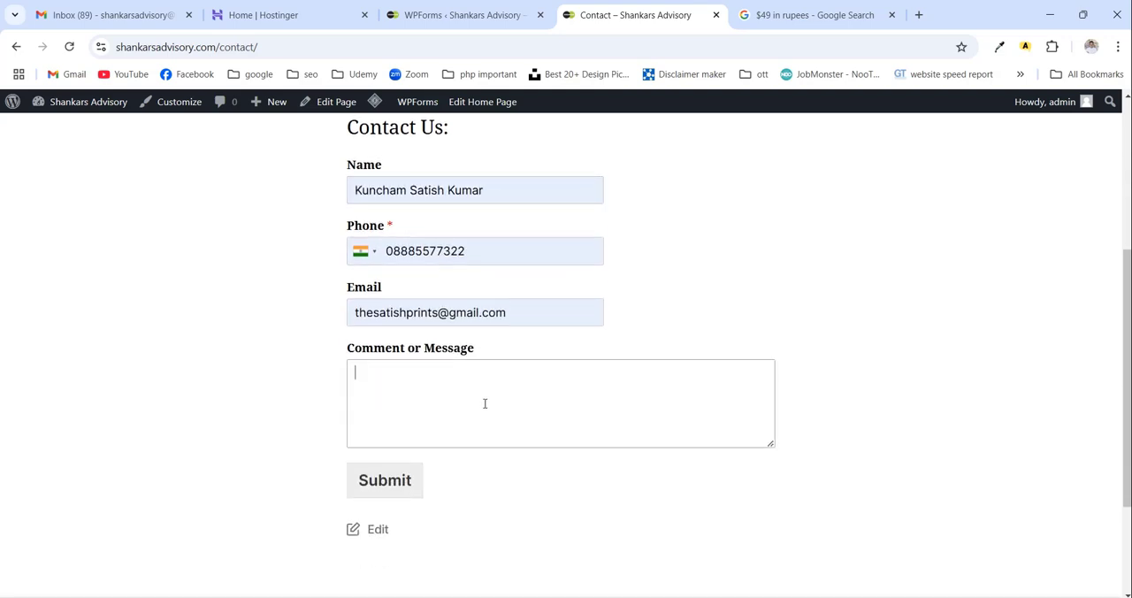
{"action": "left_click", "coordinate": [402, 481]}
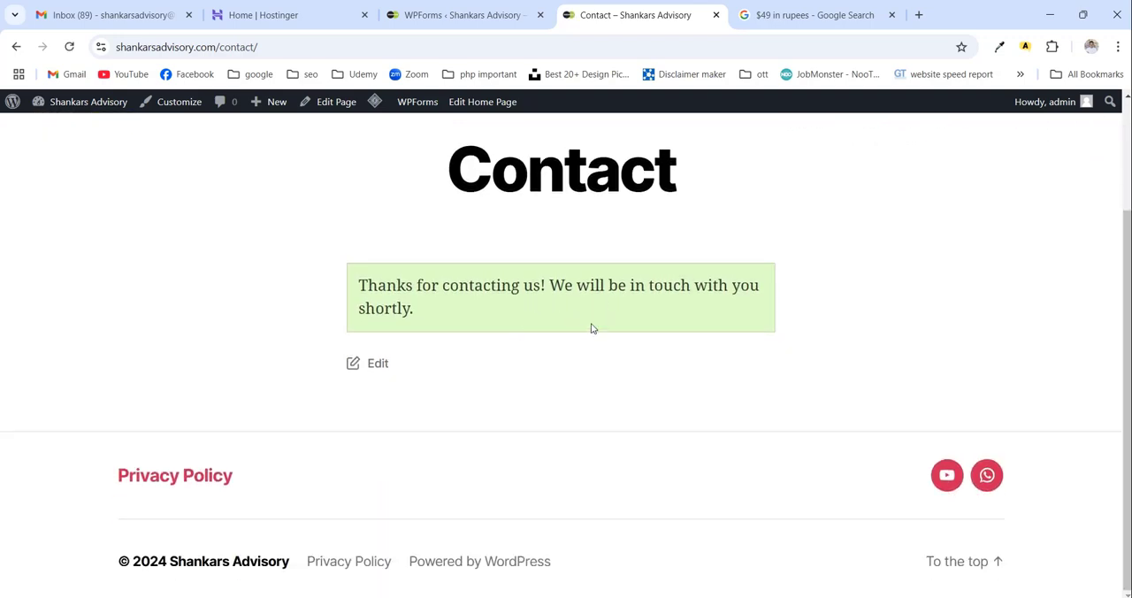
- Switch to Gmail, look for the form notification in the inbox and the Spam folder, and open the "New Entry: Simple Contact Form" message
{"action": "left_click", "coordinate": [110, 12]}
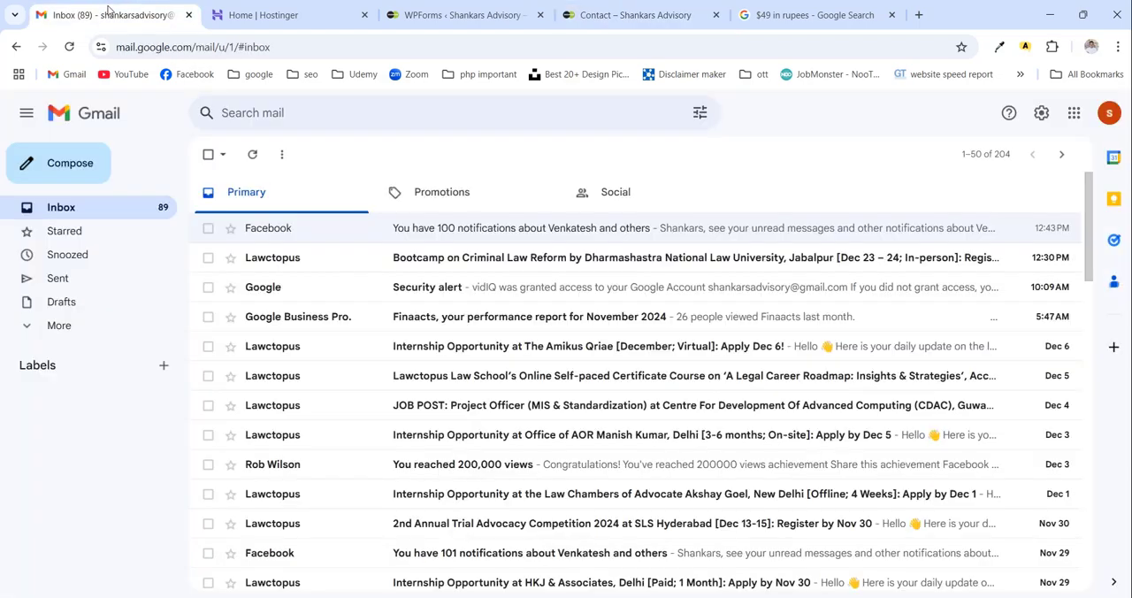
{"action": "left_click", "coordinate": [256, 156]}
{"action": "left_click", "coordinate": [56, 331]}
{"action": "scroll", "coordinate": [94, 399], "scroll_direction": "down", "scroll_amount": 1}
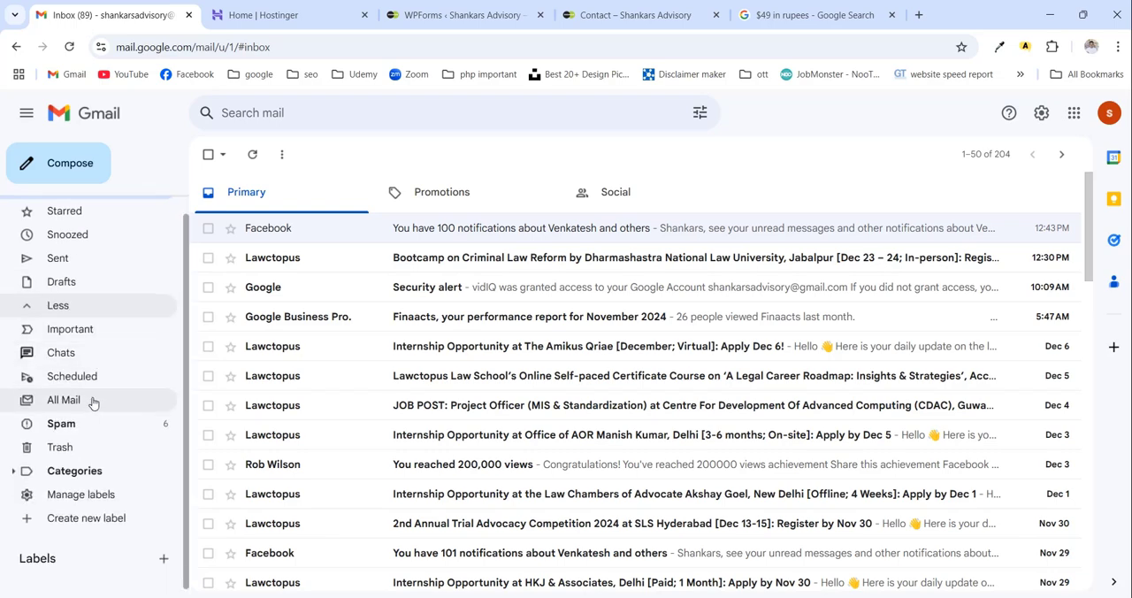
{"action": "left_click", "coordinate": [135, 420]}
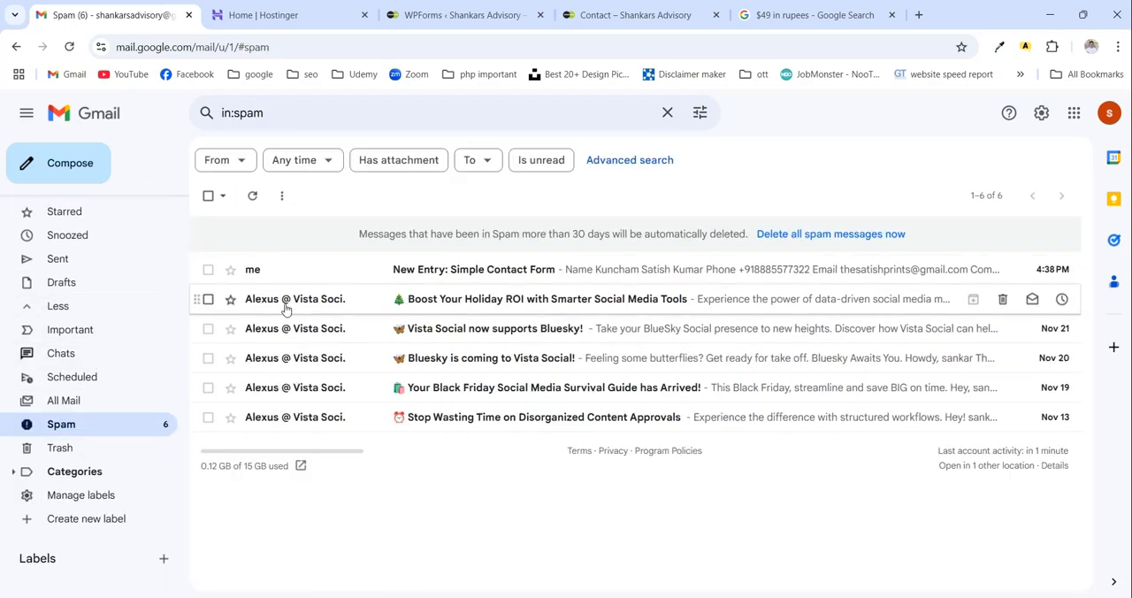
{"action": "left_click", "coordinate": [477, 272]}
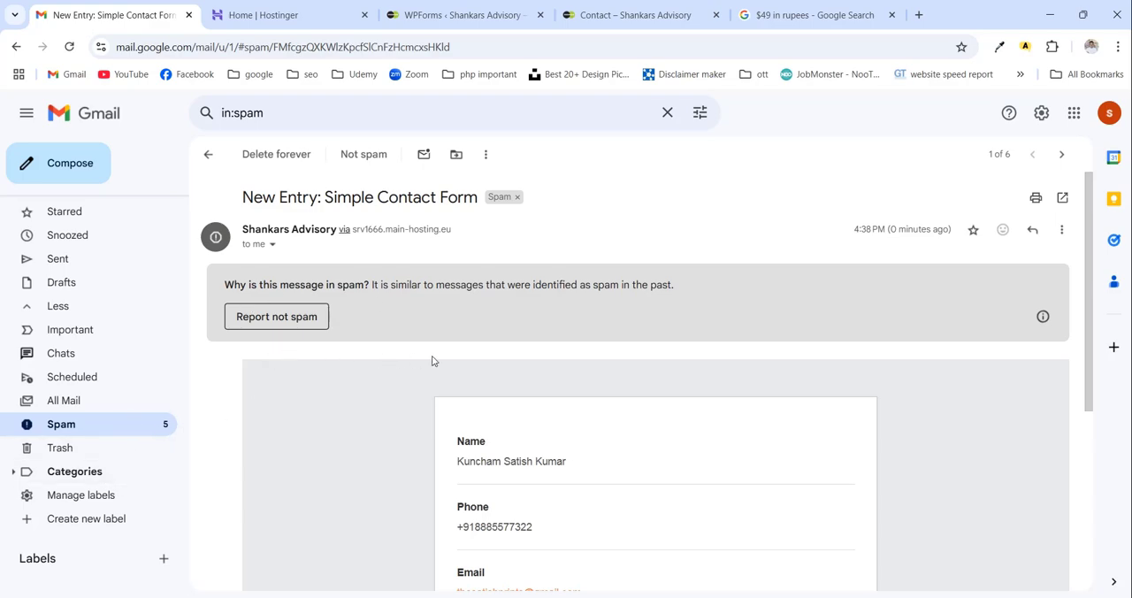
- Report the "New Entry: Simple Contact Form" message as not spam and return to the inbox
{"action": "scroll", "coordinate": [546, 456], "scroll_direction": "down", "scroll_amount": 1}
{"action": "scroll", "coordinate": [546, 454], "scroll_direction": "up", "scroll_amount": 1}
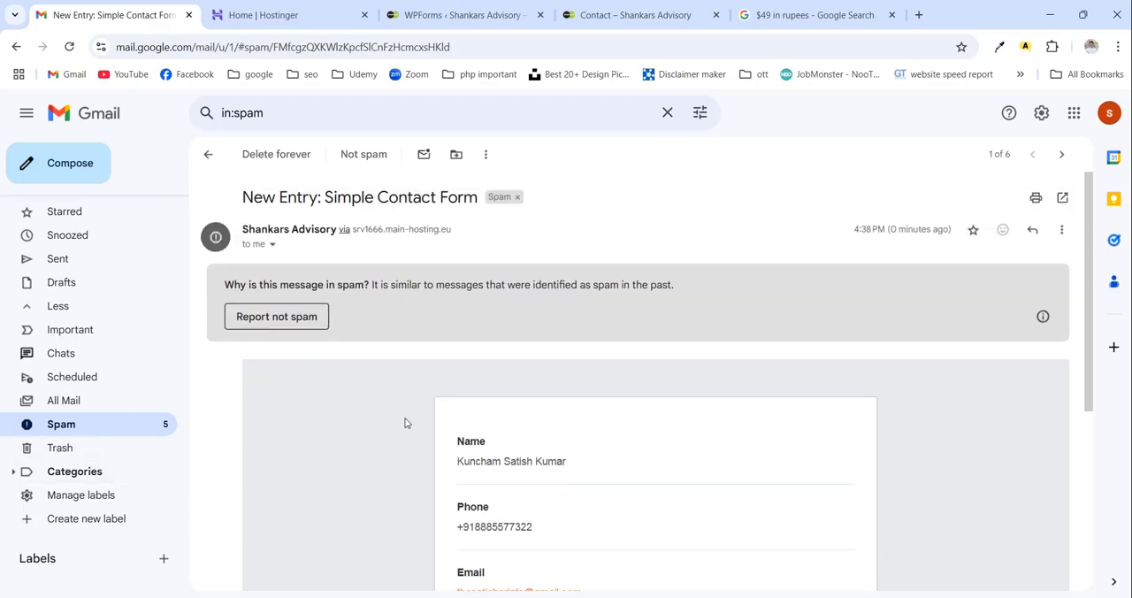
{"action": "left_click", "coordinate": [277, 317]}
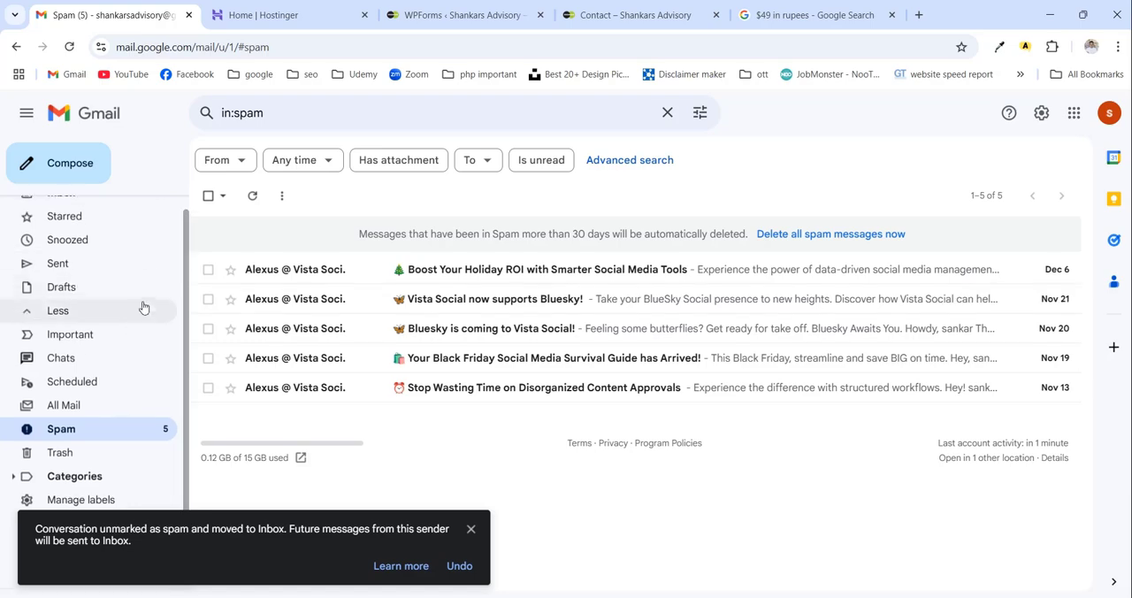
{"action": "scroll", "coordinate": [124, 283], "scroll_direction": "up", "scroll_amount": 1}
{"action": "left_click", "coordinate": [149, 208]}
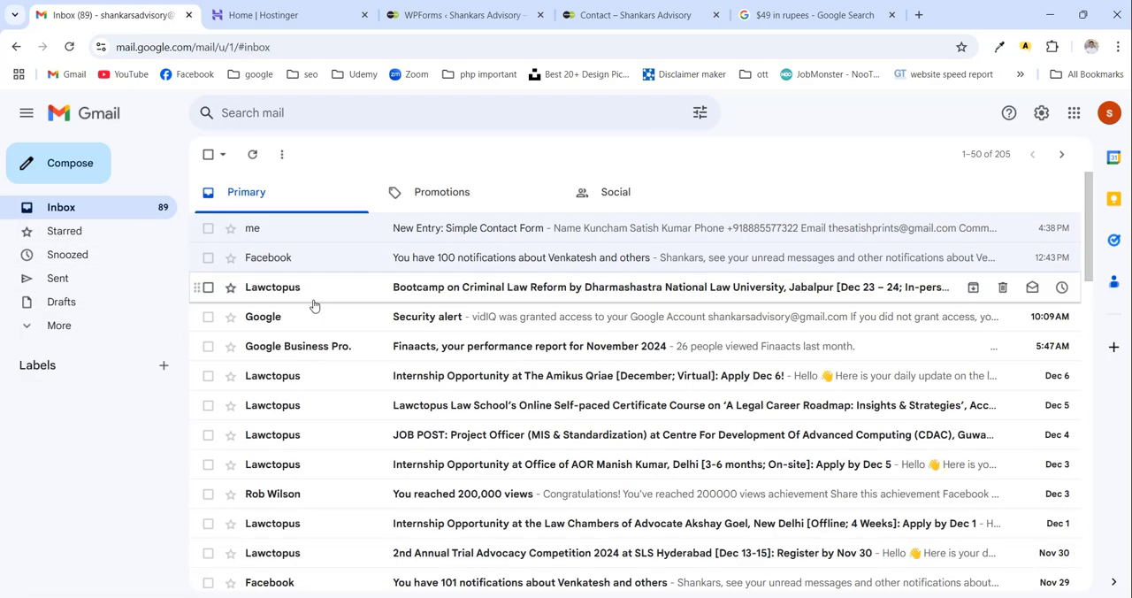
- Read the submitted form details in the "New Entry: Simple Contact Form" message from the inbox, then return to the message list
{"action": "left_click", "coordinate": [294, 231]}
{"action": "scroll", "coordinate": [477, 349], "scroll_direction": "down", "scroll_amount": 1}
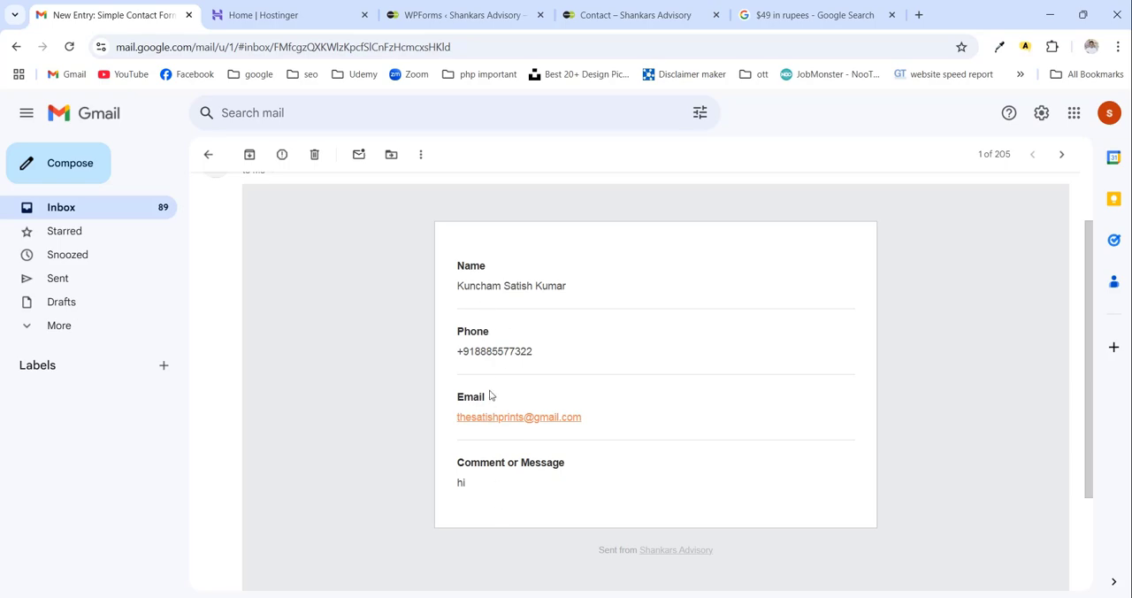
{"action": "scroll", "coordinate": [490, 467], "scroll_direction": "up", "scroll_amount": 1}
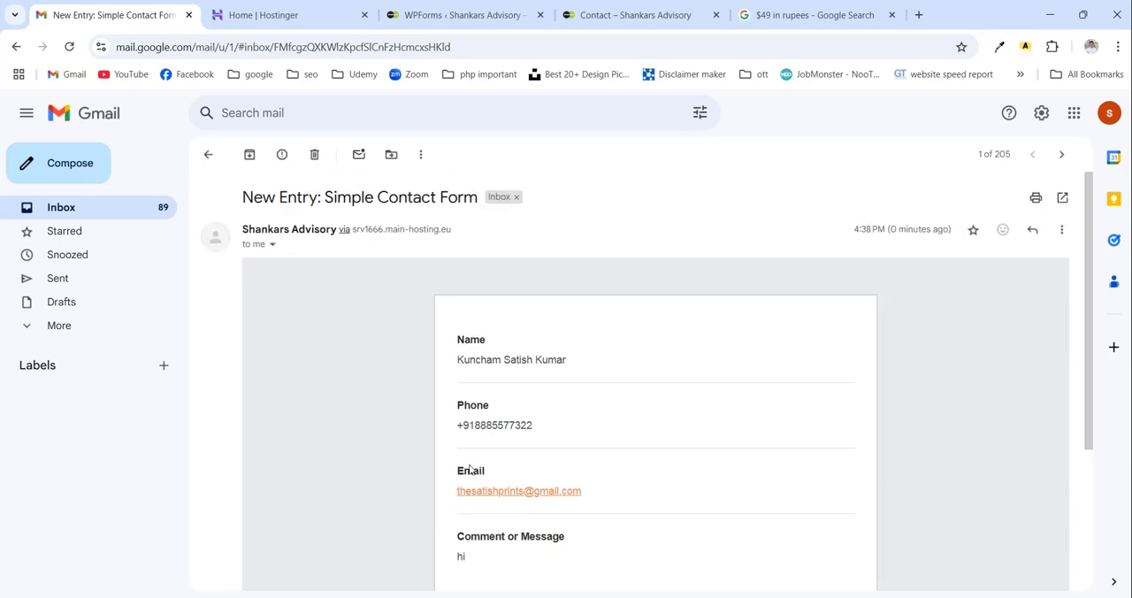
{"action": "left_click", "coordinate": [216, 160]}
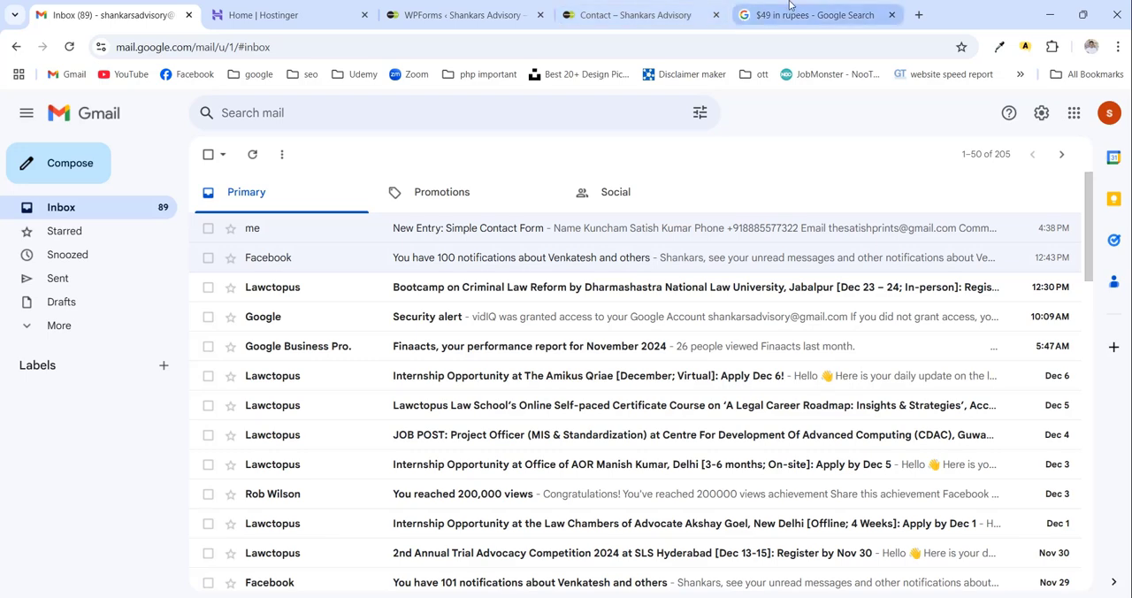
- Return to the Contact page, open it in the editor and add an empty paragraph block below the contact form
{"action": "mouse_move", "coordinate": [691, 5]}
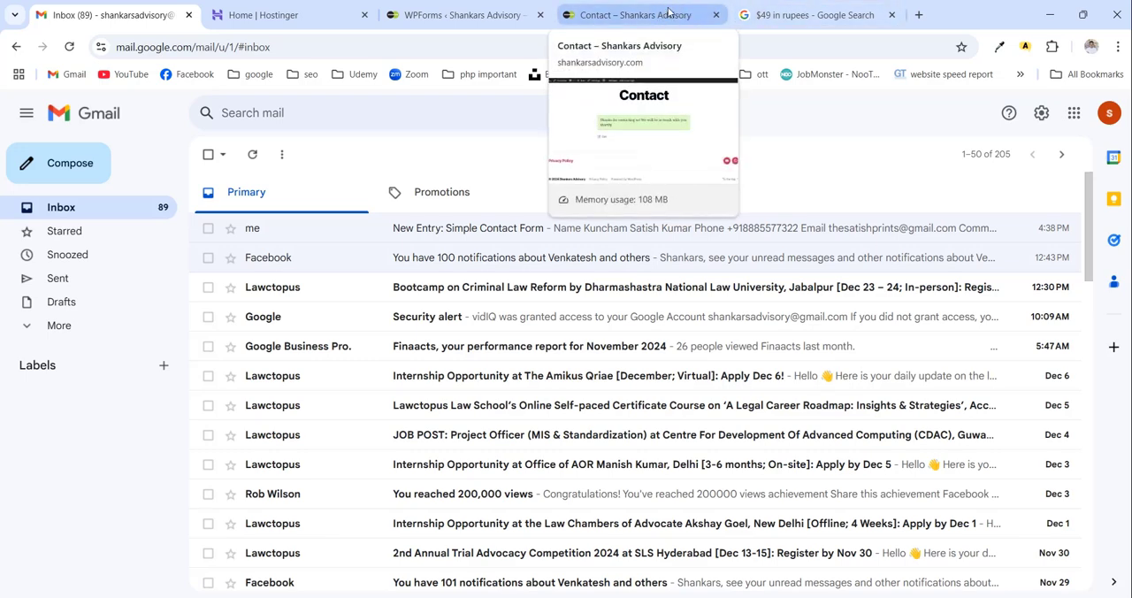
{"action": "left_click", "coordinate": [659, 22]}
{"action": "scroll", "coordinate": [763, 377], "scroll_direction": "up", "scroll_amount": 3}
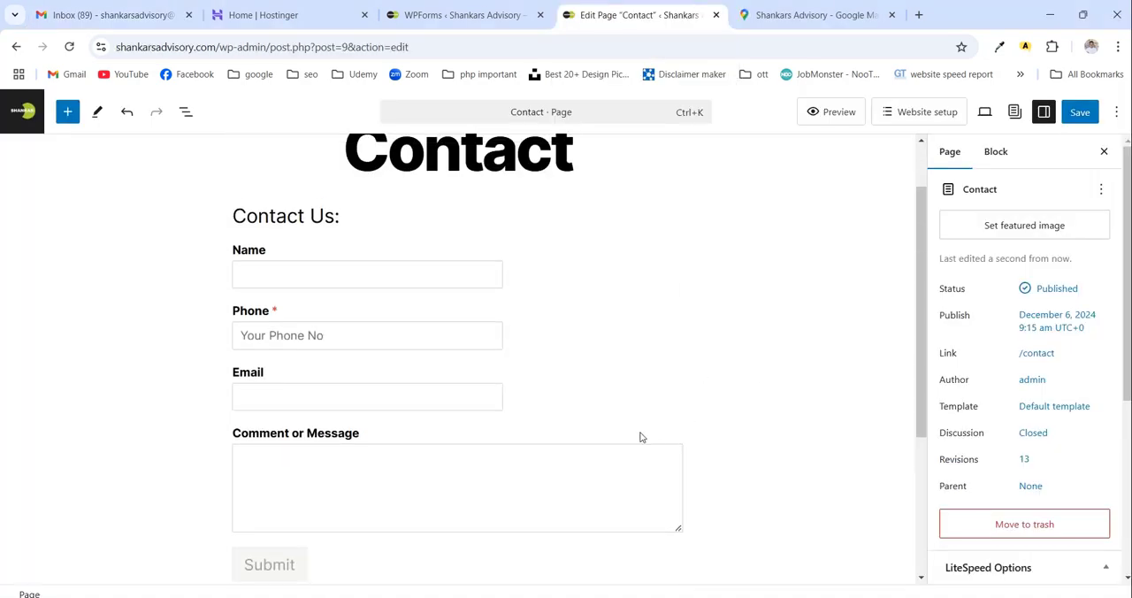
{"action": "left_click", "coordinate": [642, 437]}
{"action": "key", "text": "Return"}
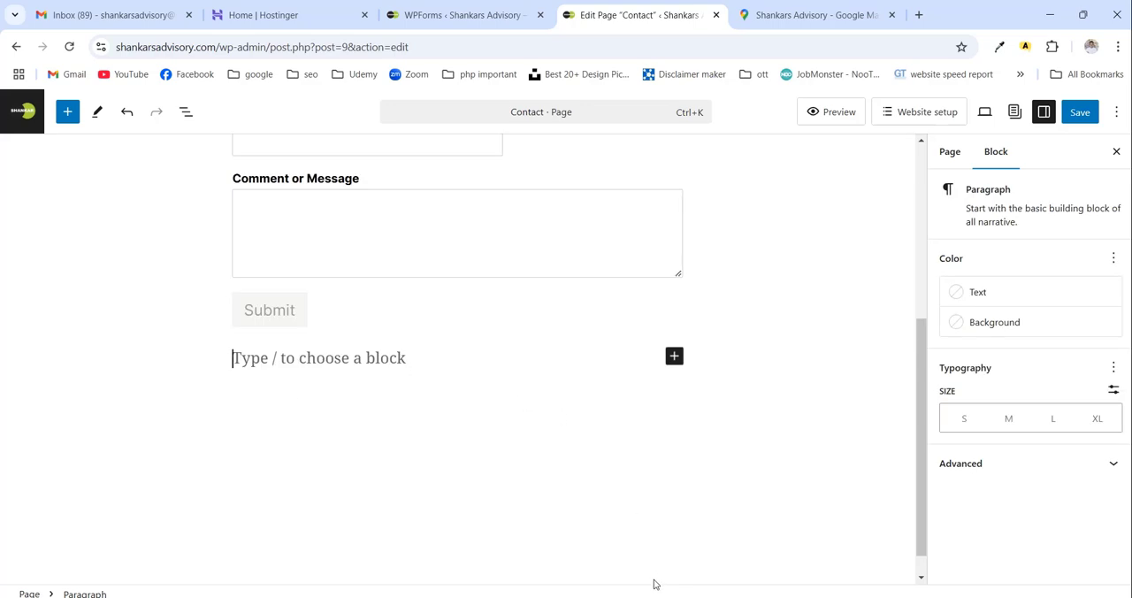
- Copy the business name, phone numbers, address and e-mail from Shankar Advisory .txt in Notepad++ and paste them below the contact form
{"action": "key", "text": "alt+Tab"}
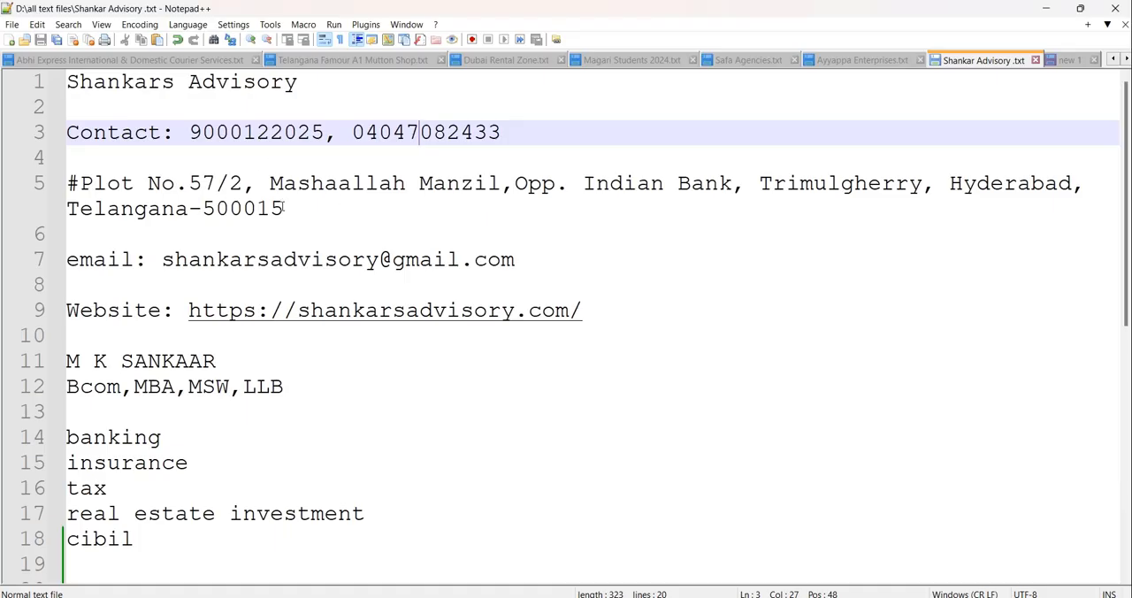
{"action": "left_click_drag", "start_coordinate": [521, 259], "coordinate": [80, 69]}
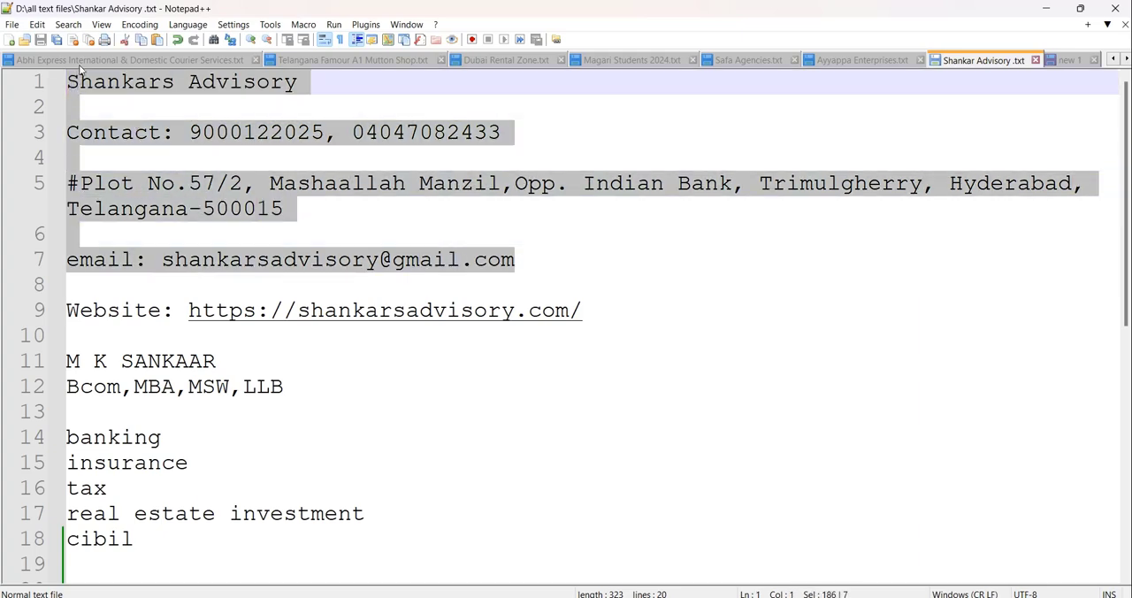
{"action": "left_click", "coordinate": [1046, 8]}
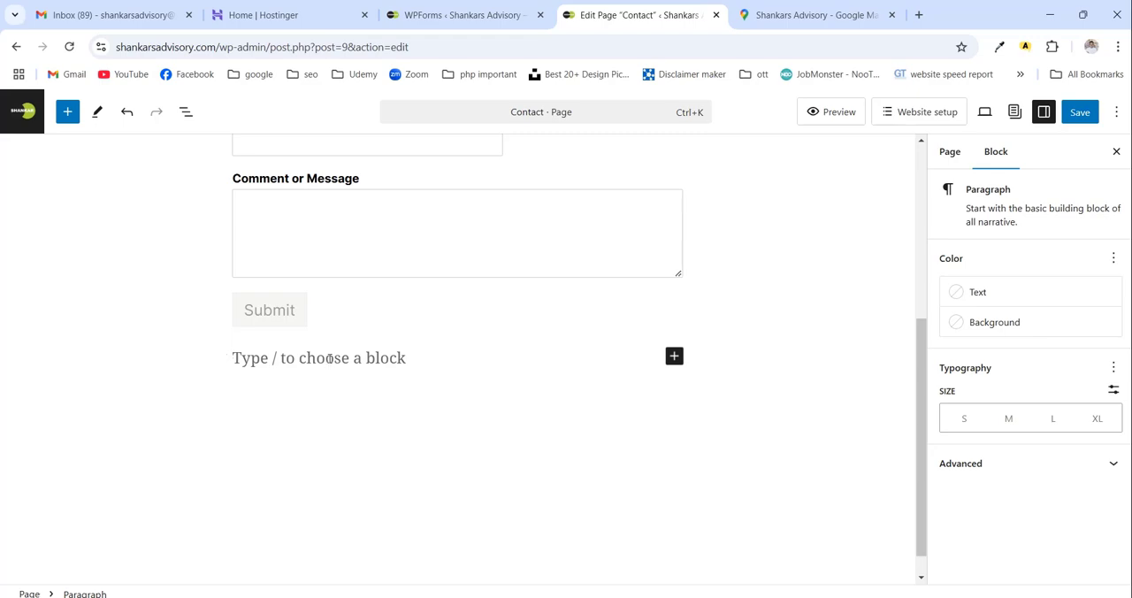
{"action": "key", "text": "ctrl+v"}
- Review the pasted contact details below the form and examine the heading levels available for the address block
{"action": "scroll", "coordinate": [380, 336], "scroll_direction": "up", "scroll_amount": 8}
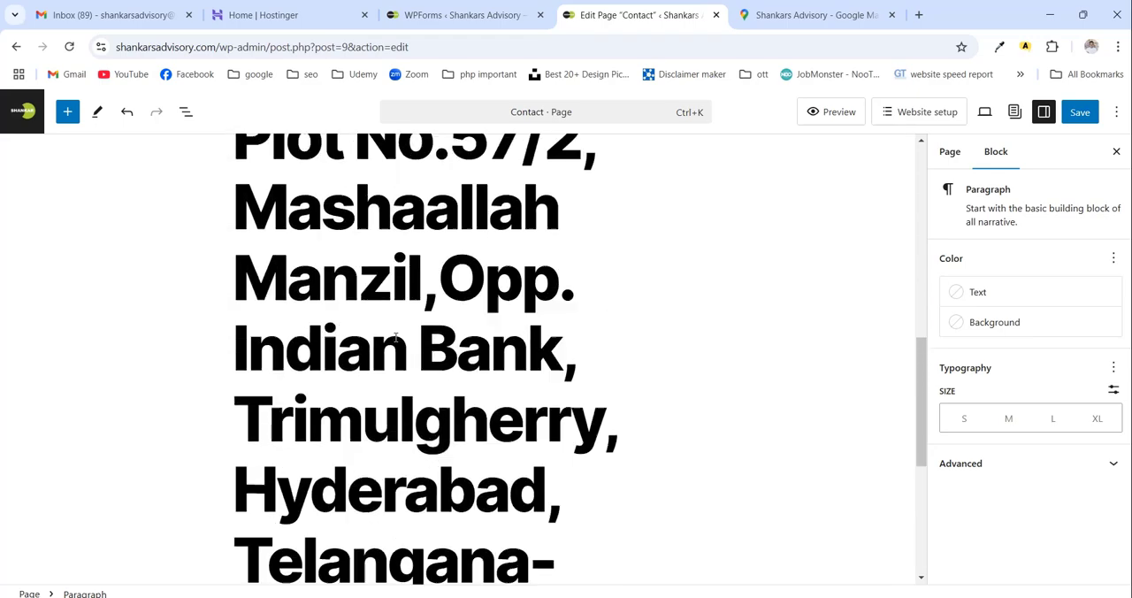
{"action": "scroll", "coordinate": [395, 336], "scroll_direction": "down", "scroll_amount": 2}
{"action": "scroll", "coordinate": [395, 336], "scroll_direction": "up", "scroll_amount": 1}
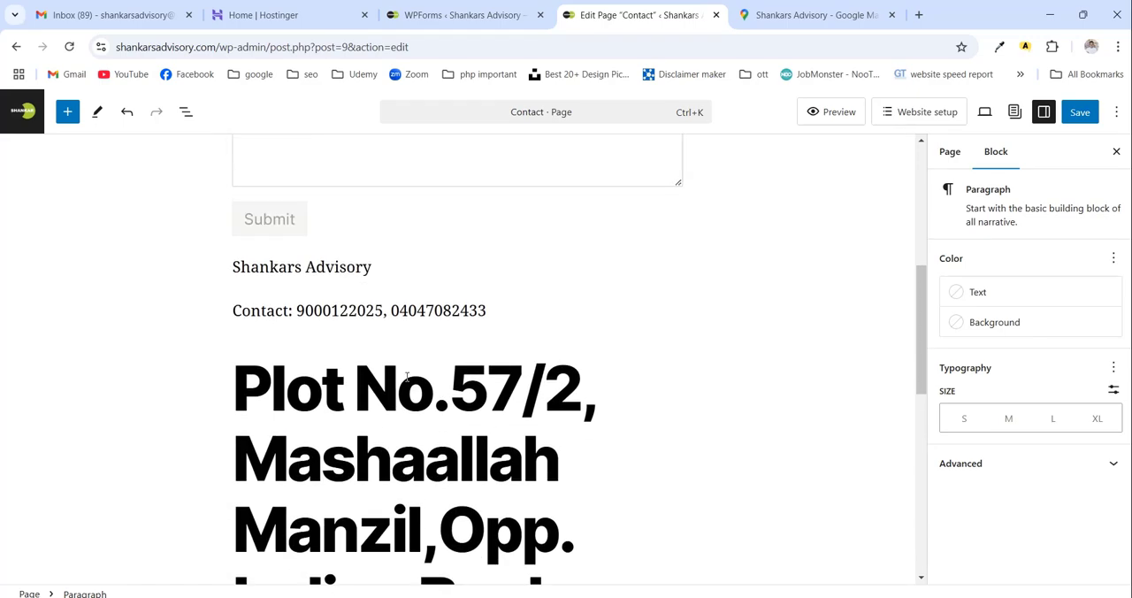
{"action": "scroll", "coordinate": [402, 371], "scroll_direction": "down", "scroll_amount": 2}
{"action": "scroll", "coordinate": [406, 379], "scroll_direction": "up", "scroll_amount": 1}
{"action": "scroll", "coordinate": [394, 347], "scroll_direction": "down", "scroll_amount": 1}
{"action": "left_click", "coordinate": [393, 345]}
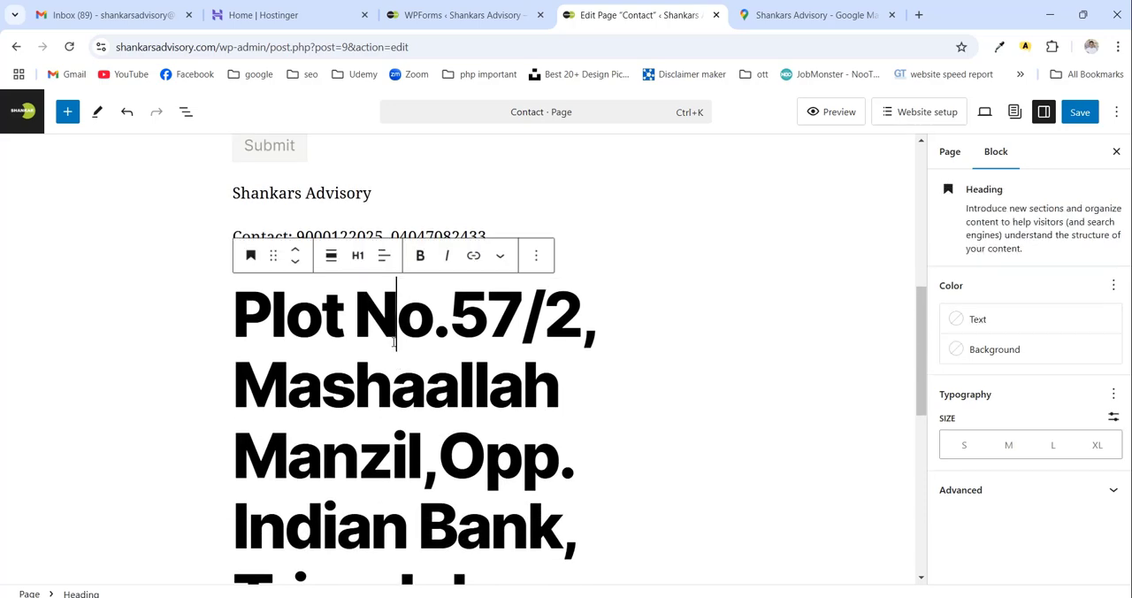
{"action": "scroll", "coordinate": [396, 341], "scroll_direction": "up", "scroll_amount": 1}
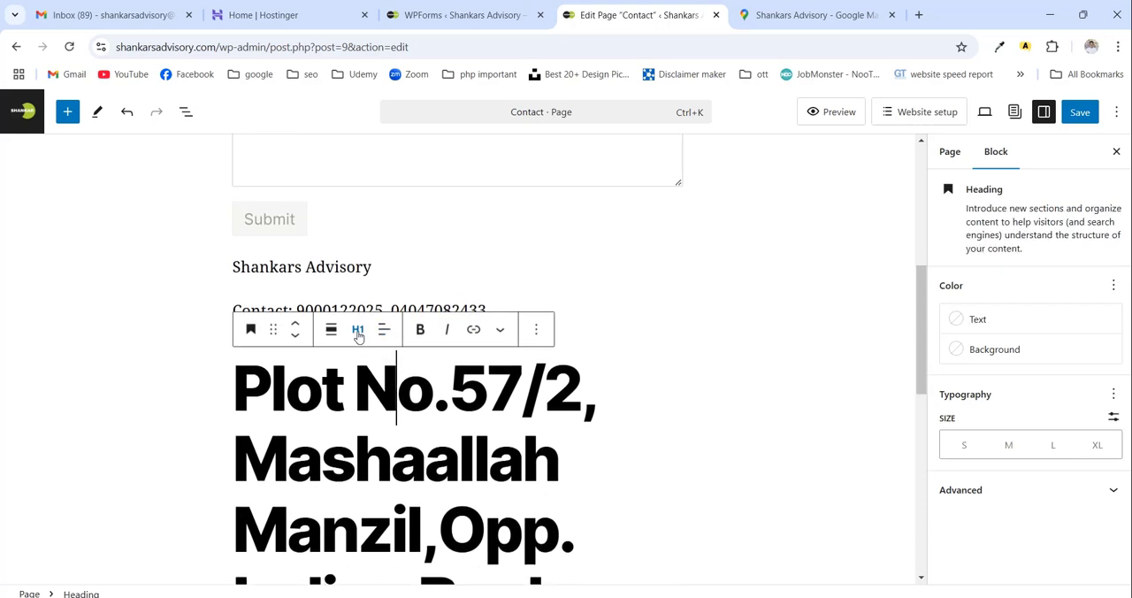
{"action": "left_click", "coordinate": [358, 333]}
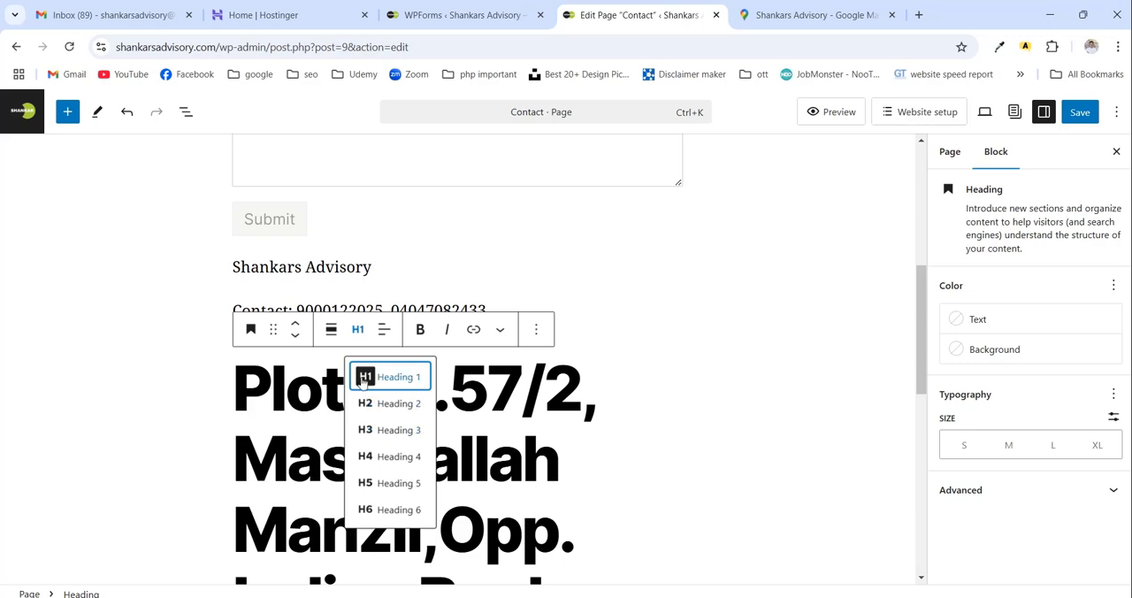
{"action": "left_click", "coordinate": [583, 377]}
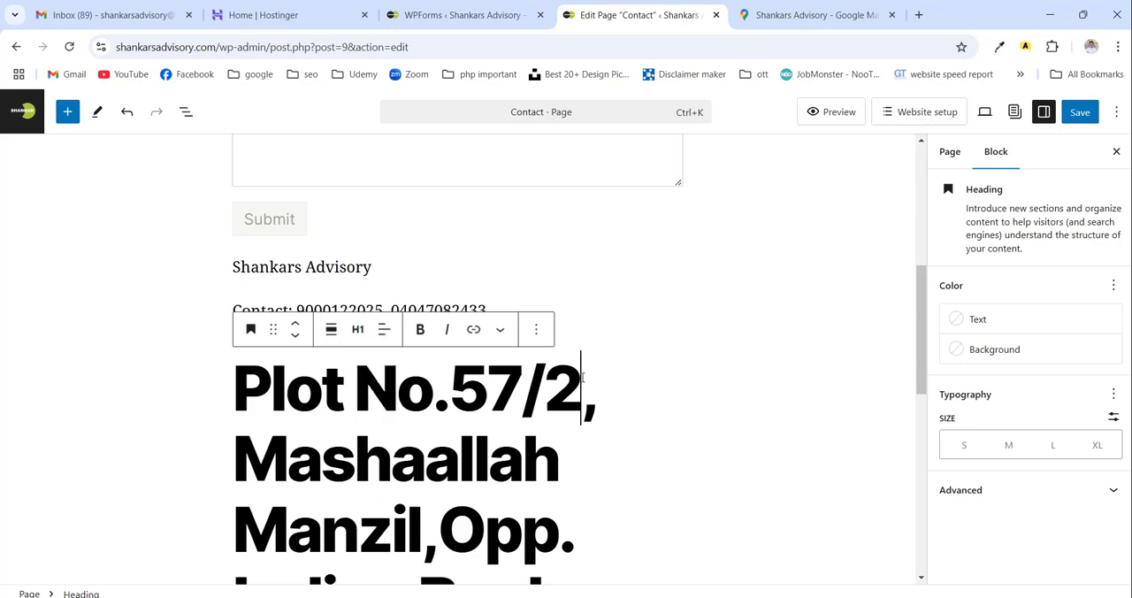
{"action": "left_click", "coordinate": [478, 296]}
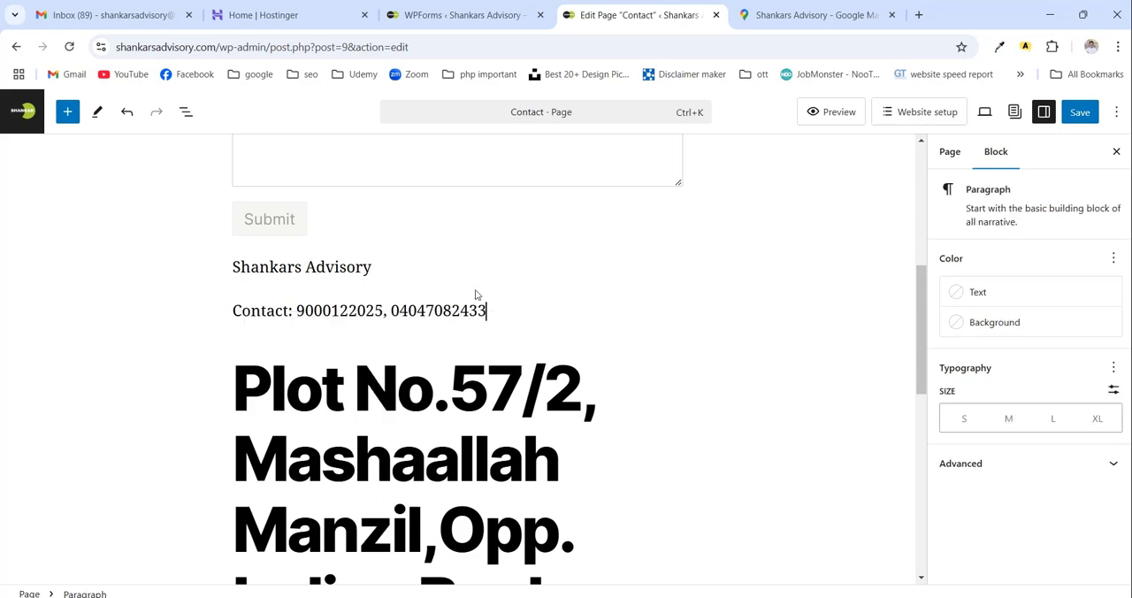
- Switch the Contact page to the code editor and delete the opening level-1 heading markup before the address
{"action": "left_click", "coordinate": [546, 386]}
{"action": "left_click", "coordinate": [1116, 111]}
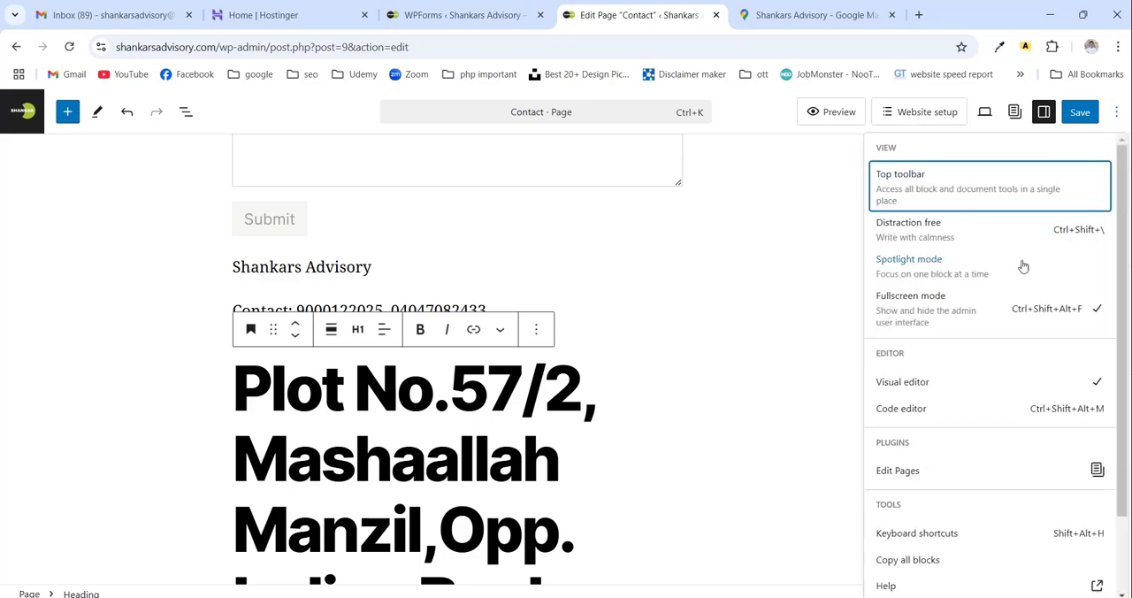
{"action": "left_click", "coordinate": [932, 409]}
{"action": "scroll", "coordinate": [562, 377], "scroll_direction": "down", "scroll_amount": 3}
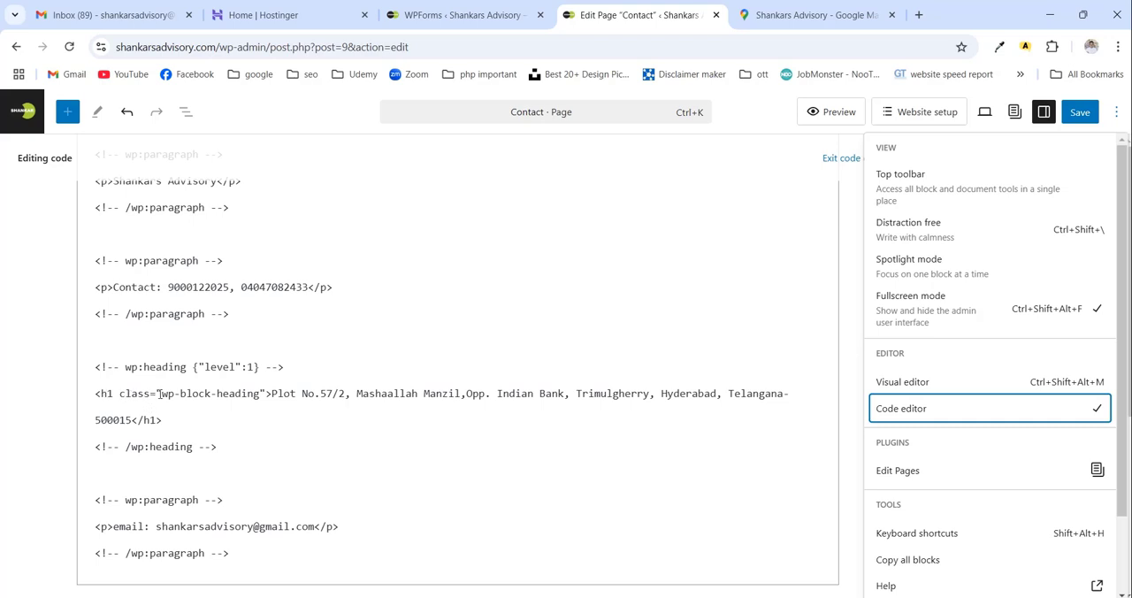
{"action": "left_click", "coordinate": [271, 393]}
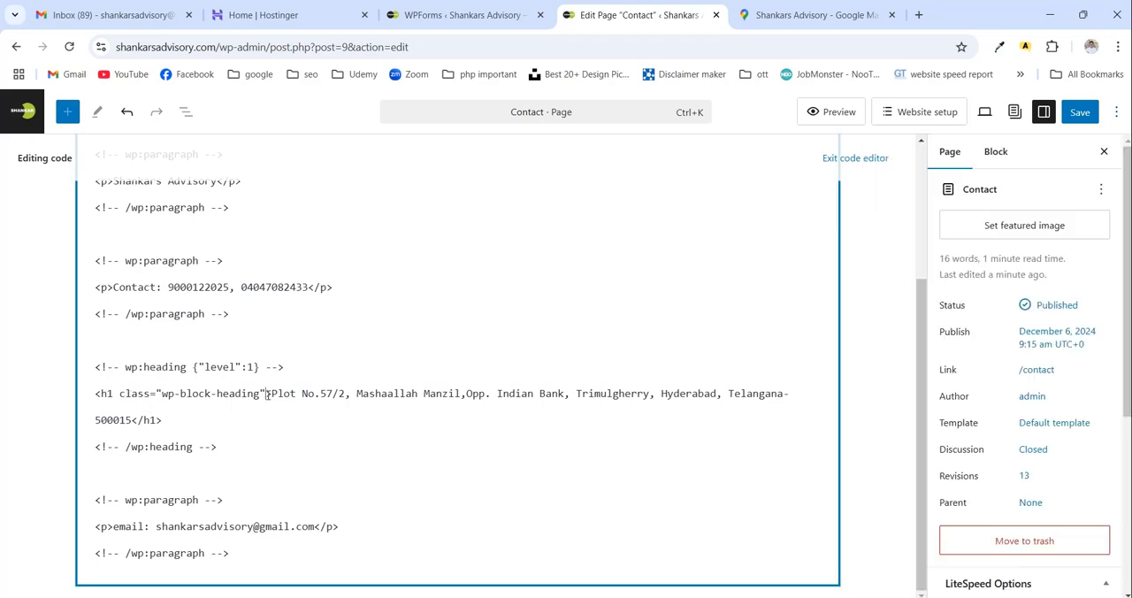
{"action": "left_click_drag", "start_coordinate": [265, 394], "coordinate": [87, 367]}
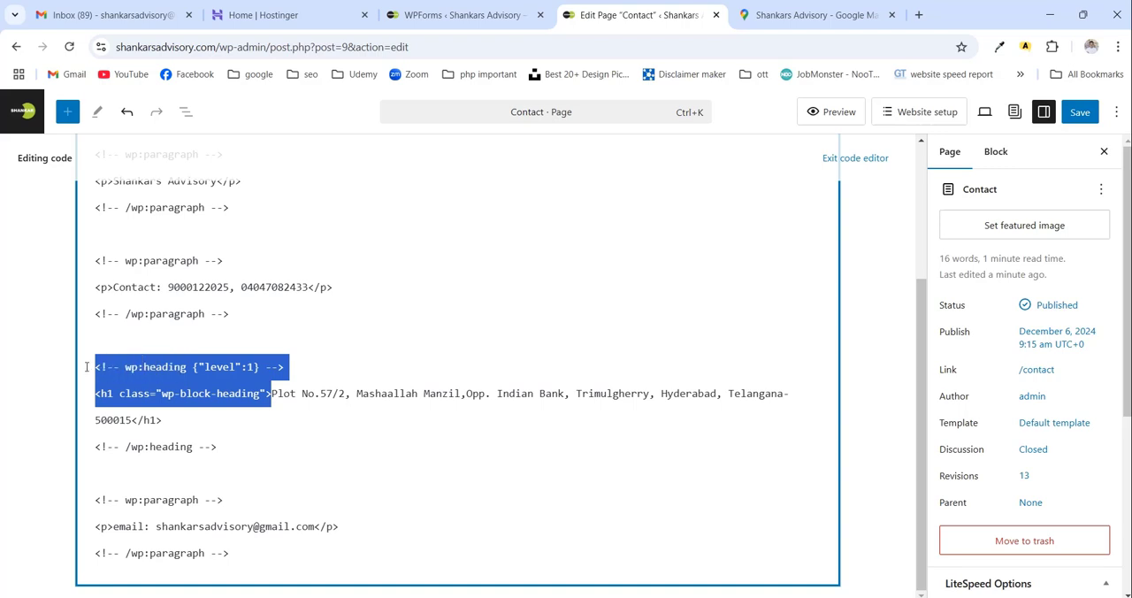
{"action": "key", "text": "BackSpace"}
- Delete the closing heading comment and the closing h1 tag after the address in the page code
{"action": "left_click_drag", "start_coordinate": [218, 447], "coordinate": [91, 446]}
{"action": "key", "text": "BackSpace"}
{"action": "key", "text": "BackSpace"}
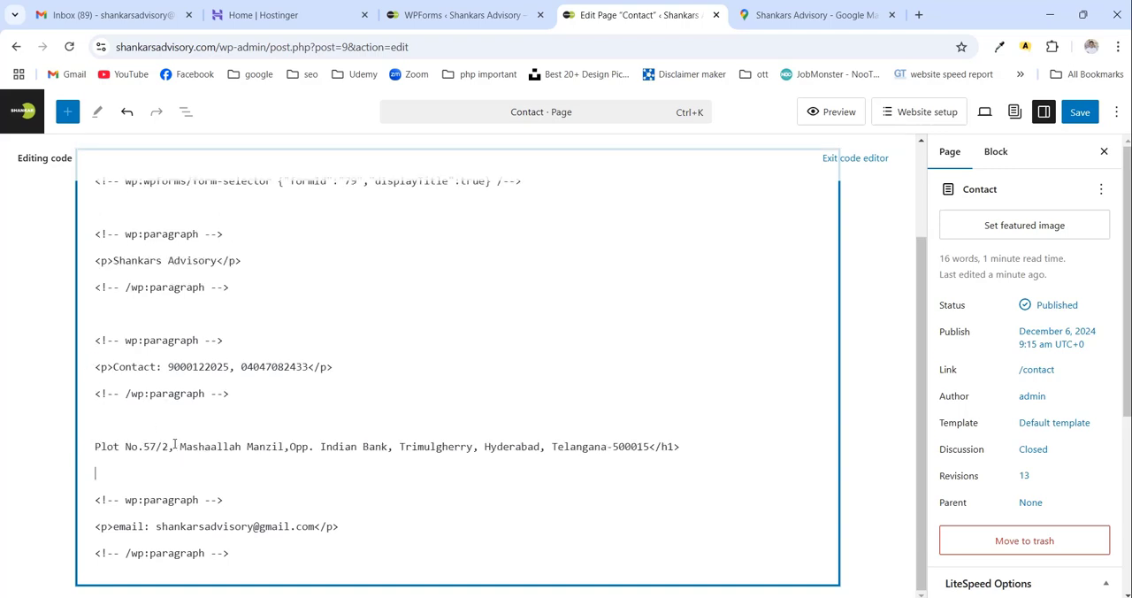
{"action": "key", "text": "BackSpace"}
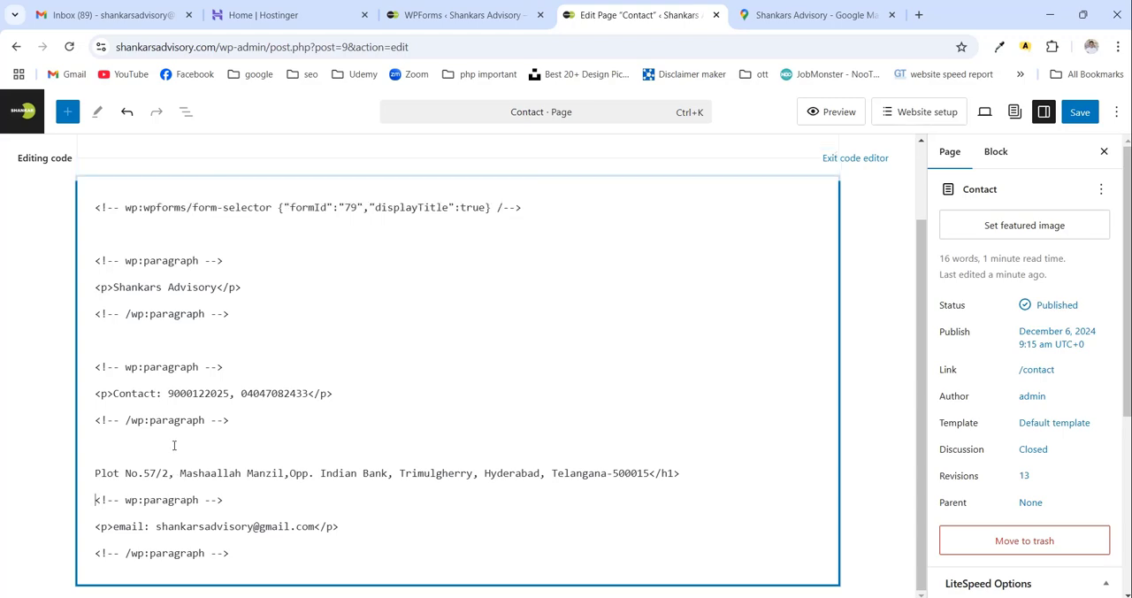
{"action": "key", "text": "BackSpace"}
{"action": "key", "text": "BackSpace"}
{"action": "key", "text": "BackSpace"}
{"action": "key", "text": "BackSpace"}
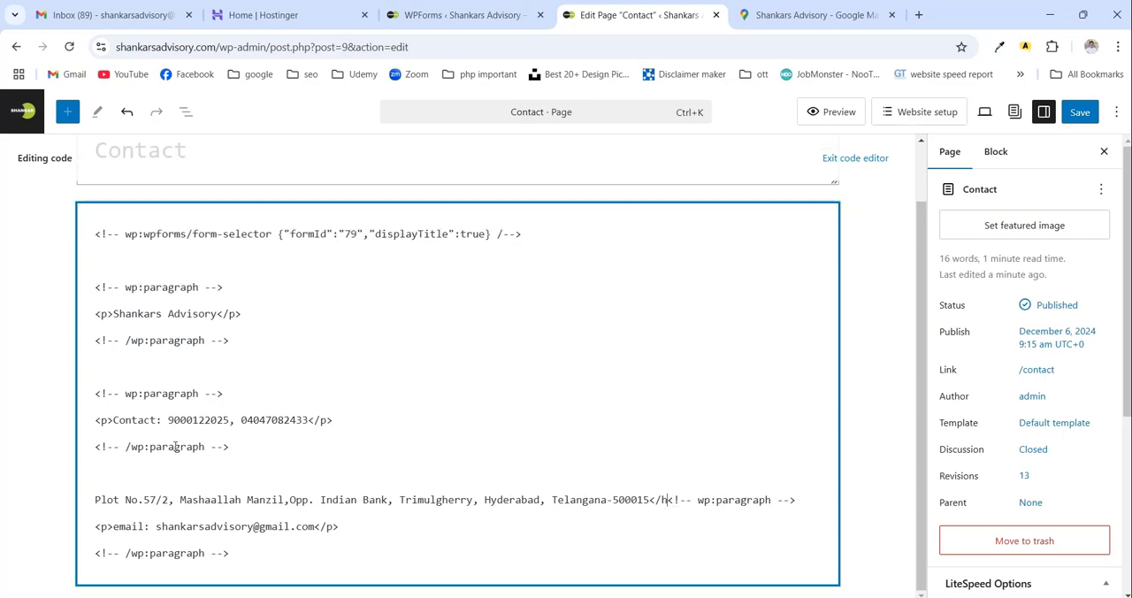
{"action": "key", "text": "BackSpace"}
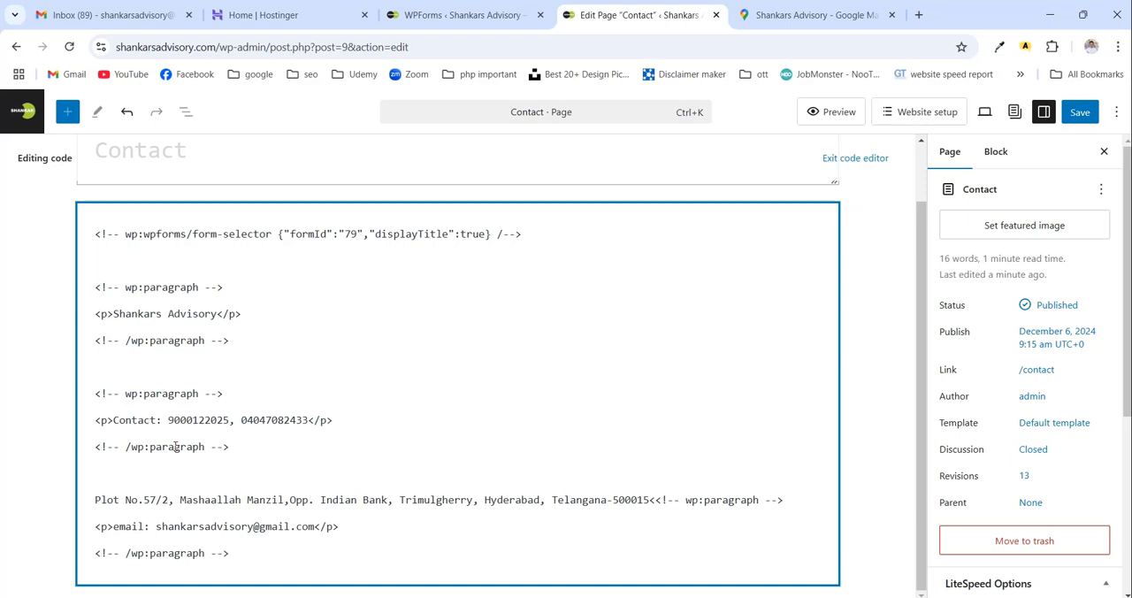
- Delete the opening paragraph comment that follows the address and put a # in front of the address
{"action": "key", "text": "Delete"}
{"action": "key", "text": "Delete"}
{"action": "key", "text": "Delete"}
{"action": "key", "text": "Delete"}
{"action": "key", "text": "Delete"}
{"action": "key", "text": "Delete"}
{"action": "key", "text": "Delete"}
{"action": "key", "text": "Delete"}
{"action": "key", "text": "Delete"}
{"action": "key", "text": "Delete"}
{"action": "key", "text": "Delete"}
{"action": "key", "text": "Delete"}
{"action": "key", "text": "Delete"}
{"action": "key", "text": "Delete"}
{"action": "key", "text": "Delete"}
{"action": "key", "text": "Delete"}
{"action": "type", "text": "#"}
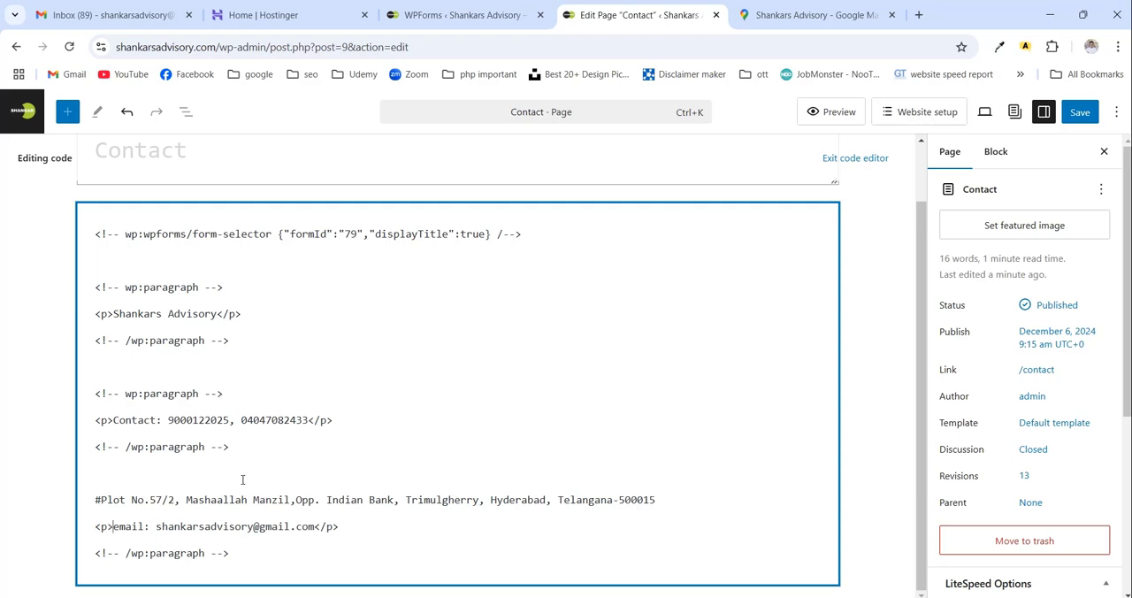
- Remove the <p> tag before the email line and join that line to the address with a <br> tag
{"action": "key", "text": "shift+Left"}
{"action": "key", "text": "shift+Left"}
{"action": "key", "text": "shift+Left"}
{"action": "key", "text": "BackSpace"}
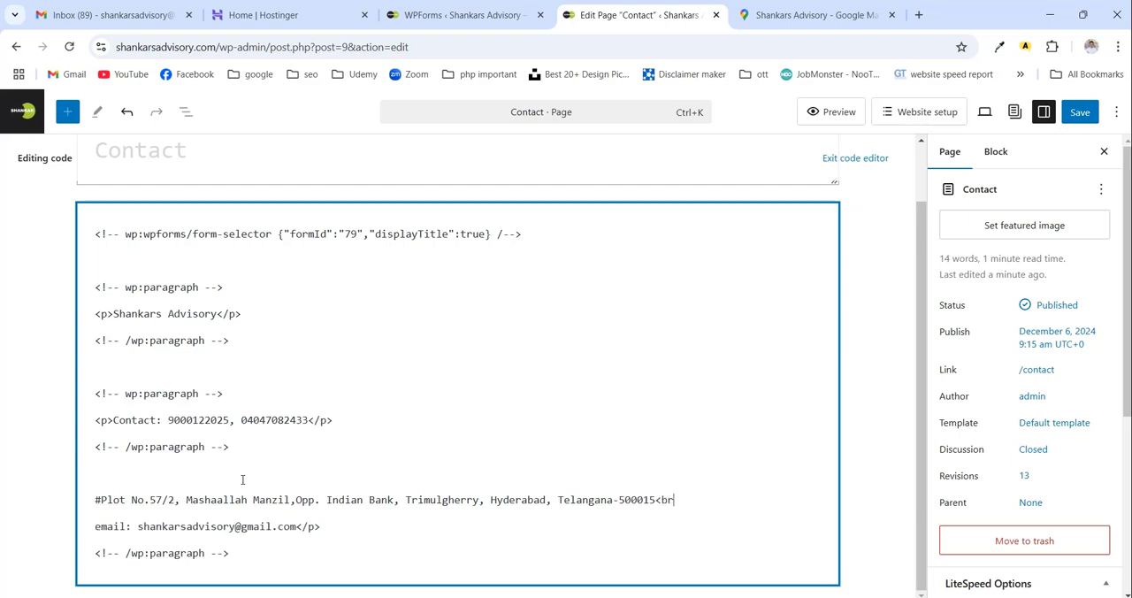
{"action": "key", "text": "Delete"}
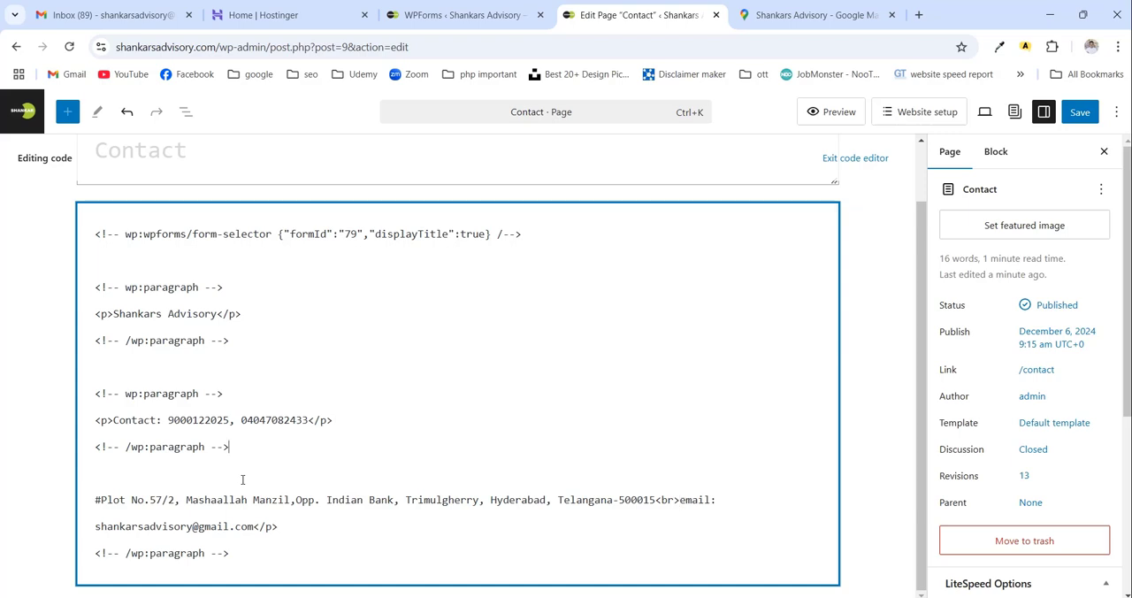
- Replace the closing paragraph markup after the phone numbers with a <br> tag that joins them to the address
{"action": "key", "text": "shift+Left"}
{"action": "key", "text": "shift+Left"}
{"action": "key", "text": "shift+Left"}
{"action": "key", "text": "shift+Left"}
{"action": "key", "text": "shift+Left"}
{"action": "key", "text": "shift+Left"}
{"action": "key", "text": "shift+Left"}
{"action": "key", "text": "shift+Left"}
{"action": "key", "text": "shift+Left"}
{"action": "key", "text": "shift+Left"}
{"action": "key", "text": "shift+Left"}
{"action": "key", "text": "shift+Left"}
{"action": "key", "text": "shift+Left"}
{"action": "key", "text": "shift+Left"}
{"action": "key", "text": "shift+Left"}
{"action": "key", "text": "shift+Left"}
{"action": "key", "text": "shift+Left"}
{"action": "key", "text": "shift+Left"}
{"action": "key", "text": "shift+Left"}
{"action": "key", "text": "shift+Left"}
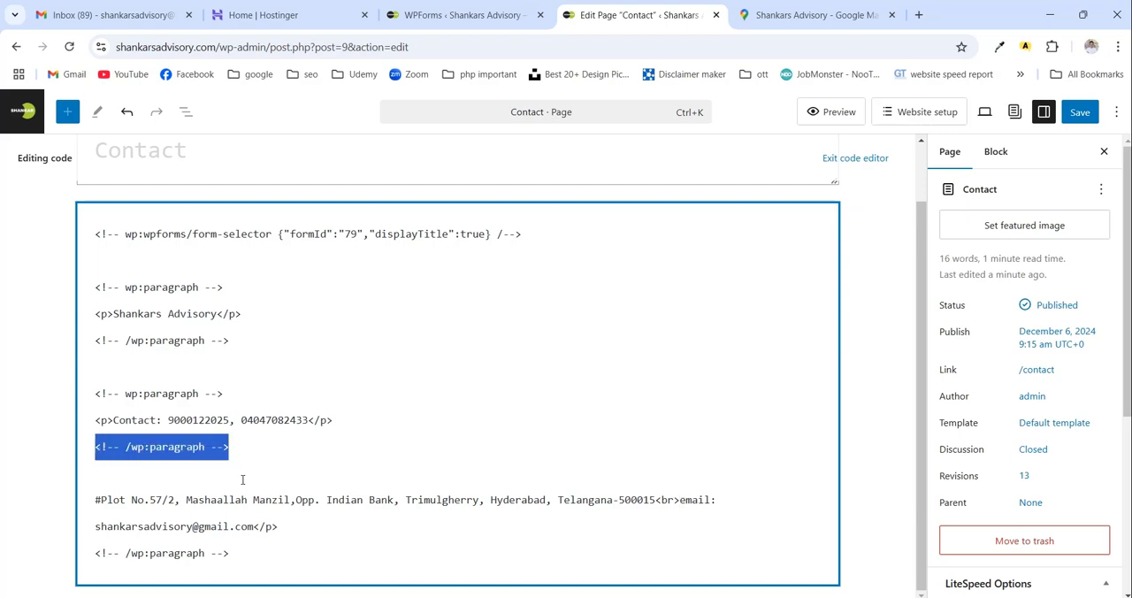
{"action": "key", "text": "shift+Left"}
{"action": "key", "text": "shift+Left"}
{"action": "key", "text": "shift+Left"}
{"action": "key", "text": "shift+Left"}
{"action": "key", "text": "shift+Left"}
{"action": "key", "text": "Delete"}
{"action": "key", "text": "Delete"}
{"action": "key", "text": "Delete"}
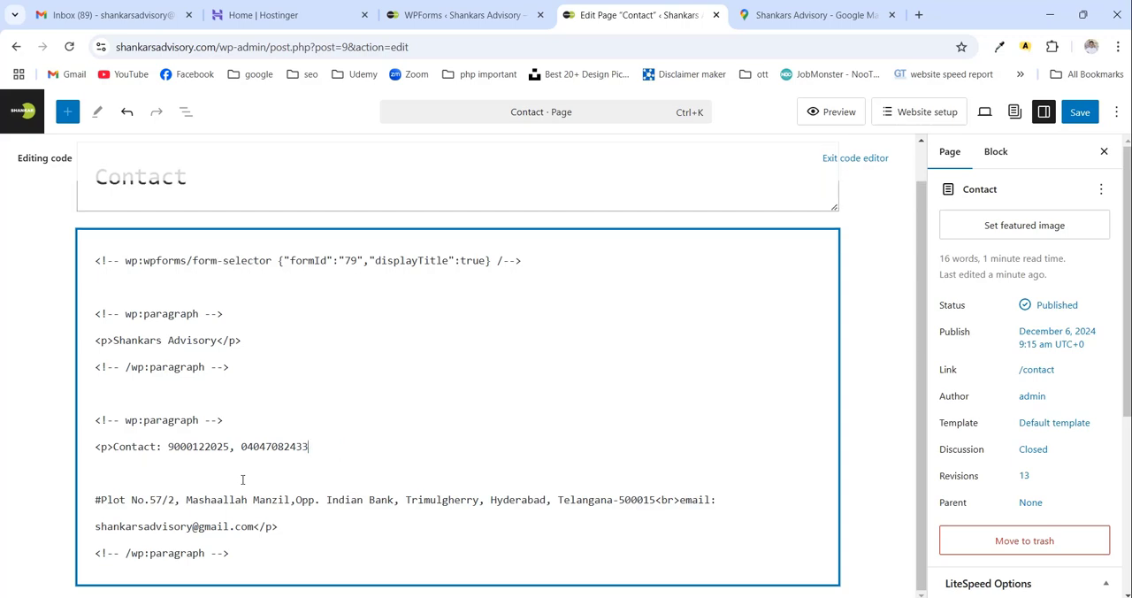
{"action": "type", "text": "<br>"}
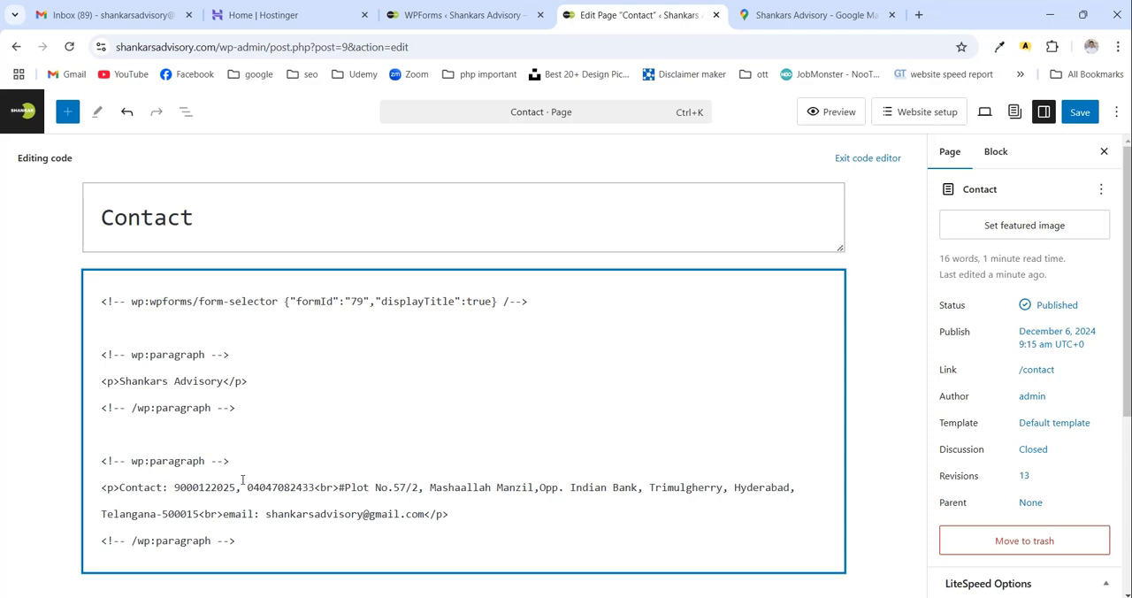
- Delete the opening paragraph comment and <p> tag in front of the Contact line
{"action": "key", "text": "shift+Left"}
{"action": "key", "text": "shift+Left"}
{"action": "key", "text": "shift+Left"}
{"action": "key", "text": "shift+Left"}
{"action": "key", "text": "shift+Left"}
{"action": "key", "text": "shift+Left"}
{"action": "key", "text": "shift+Left"}
{"action": "key", "text": "shift+Left"}
{"action": "key", "text": "shift+Left"}
{"action": "key", "text": "shift+Left"}
{"action": "key", "text": "shift+Left"}
{"action": "key", "text": "shift+Left"}
{"action": "key", "text": "shift+Left"}
{"action": "key", "text": "shift+Left"}
{"action": "key", "text": "shift+Left"}
{"action": "key", "text": "shift+Left"}
{"action": "key", "text": "shift+Left"}
{"action": "key", "text": "shift+Left"}
{"action": "key", "text": "shift+Left"}
{"action": "key", "text": "shift+Left"}
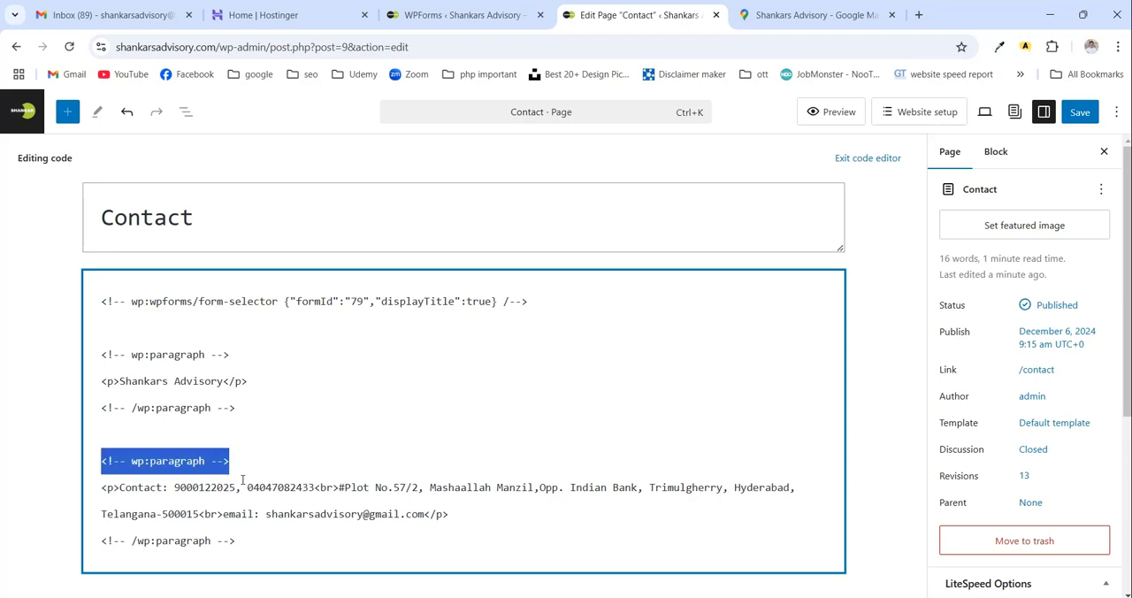
{"action": "key", "text": "Delete"}
{"action": "key", "text": "Delete"}
{"action": "key", "text": "Delete"}
{"action": "key", "text": "Delete"}
{"action": "key", "text": "Delete"}
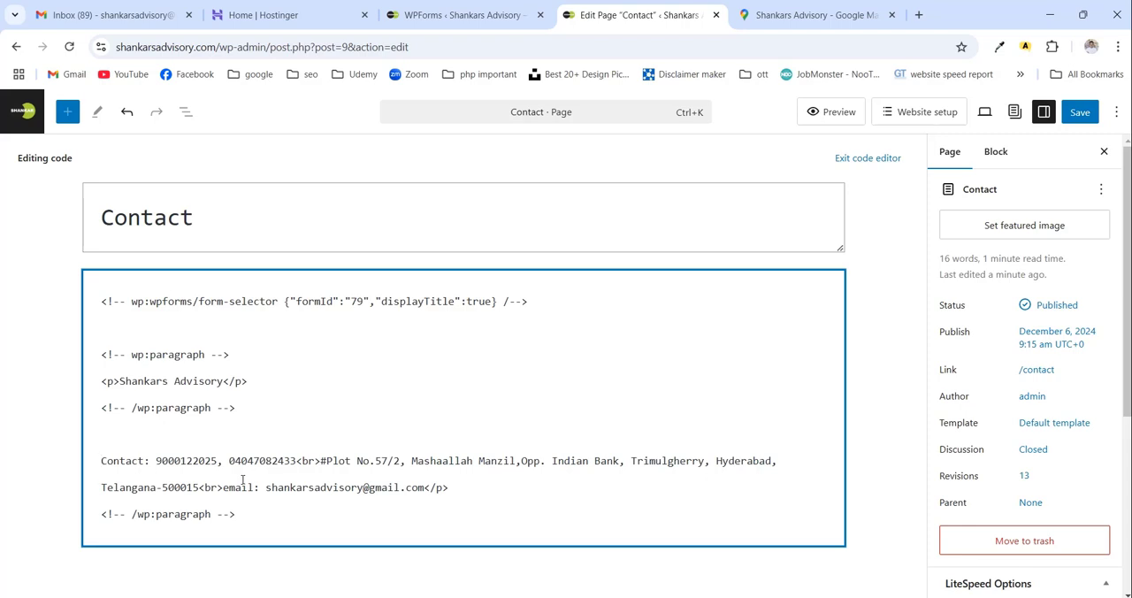
- Replace the closing paragraph markup after Shankars Advisory with a <br> tag that joins it to the Contact line
{"action": "key", "text": "shift+Left"}
{"action": "key", "text": "shift+Left"}
{"action": "key", "text": "shift+Left"}
{"action": "key", "text": "shift+Left"}
{"action": "key", "text": "shift+Left"}
{"action": "key", "text": "shift+Left"}
{"action": "key", "text": "shift+Left"}
{"action": "key", "text": "shift+Left"}
{"action": "key", "text": "shift+Left"}
{"action": "key", "text": "shift+Left"}
{"action": "key", "text": "shift+Left"}
{"action": "key", "text": "shift+Left"}
{"action": "key", "text": "shift+Left"}
{"action": "key", "text": "shift+Left"}
{"action": "key", "text": "shift+Left"}
{"action": "key", "text": "shift+Left"}
{"action": "key", "text": "shift+Left"}
{"action": "key", "text": "shift+Left"}
{"action": "key", "text": "shift+Left"}
{"action": "key", "text": "shift+Left"}
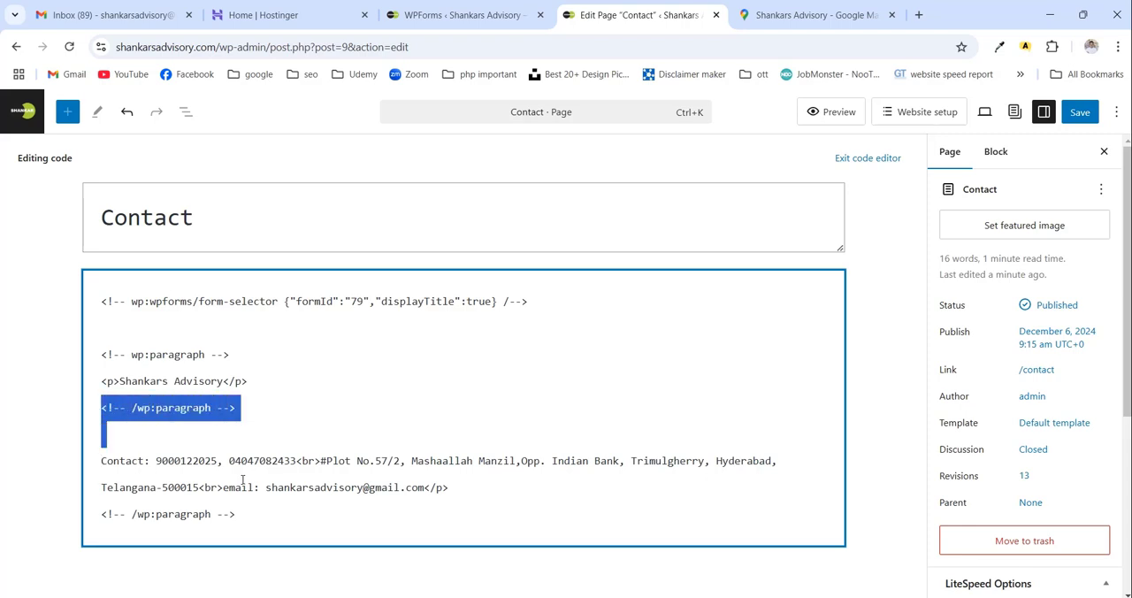
{"action": "key", "text": "shift+Left"}
{"action": "key", "text": "shift+Left"}
{"action": "key", "text": "shift+Left"}
{"action": "key", "text": "shift+Left"}
{"action": "key", "text": "shift+Left"}
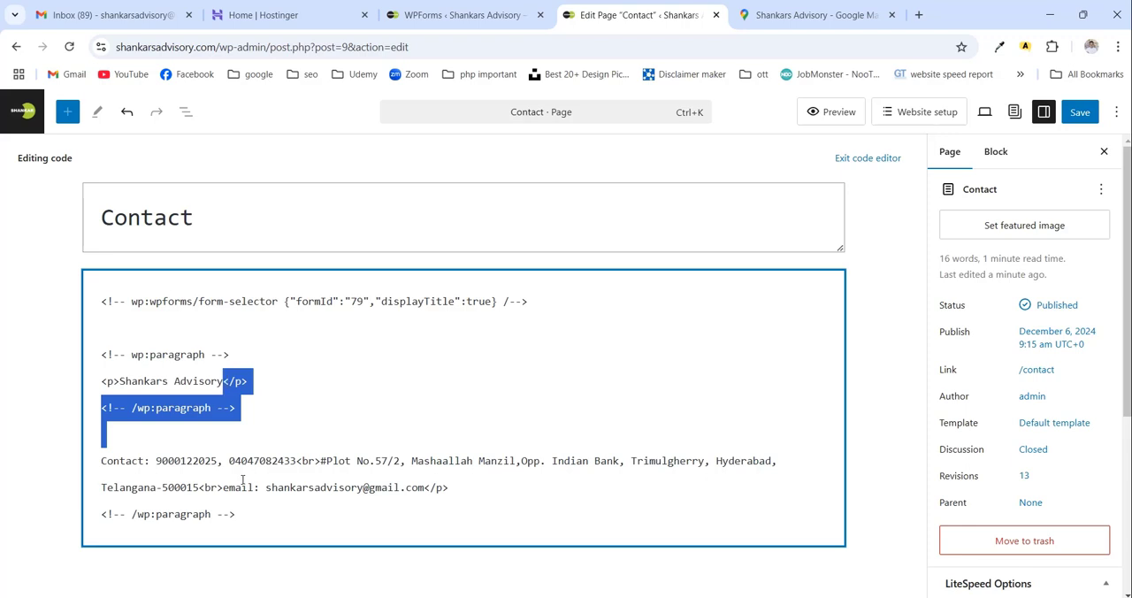
{"action": "key", "text": "Delete"}
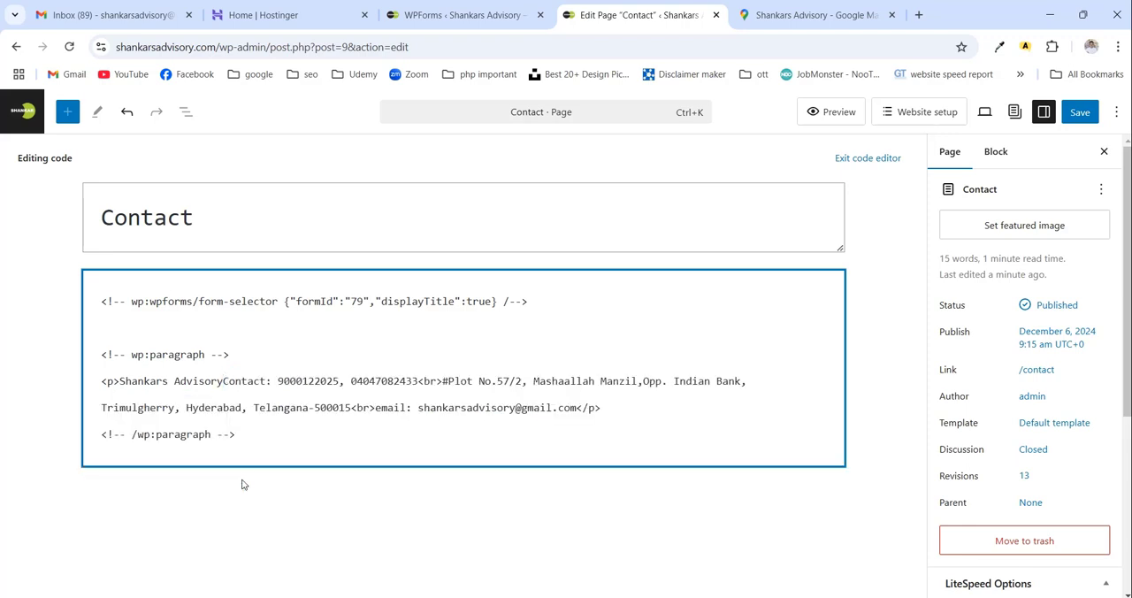
{"action": "type", "text": "<br>"}
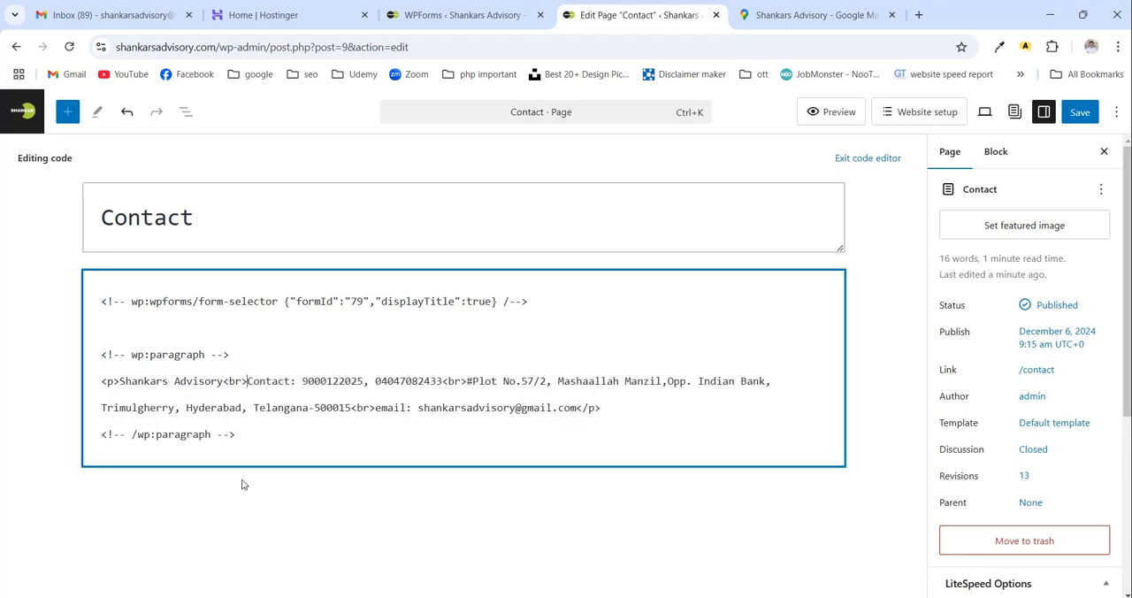
- Return to the visual editor and make the business name Shankars Advisory bold in the contact details
{"action": "key", "text": "ctrl+alt+shift+m"}
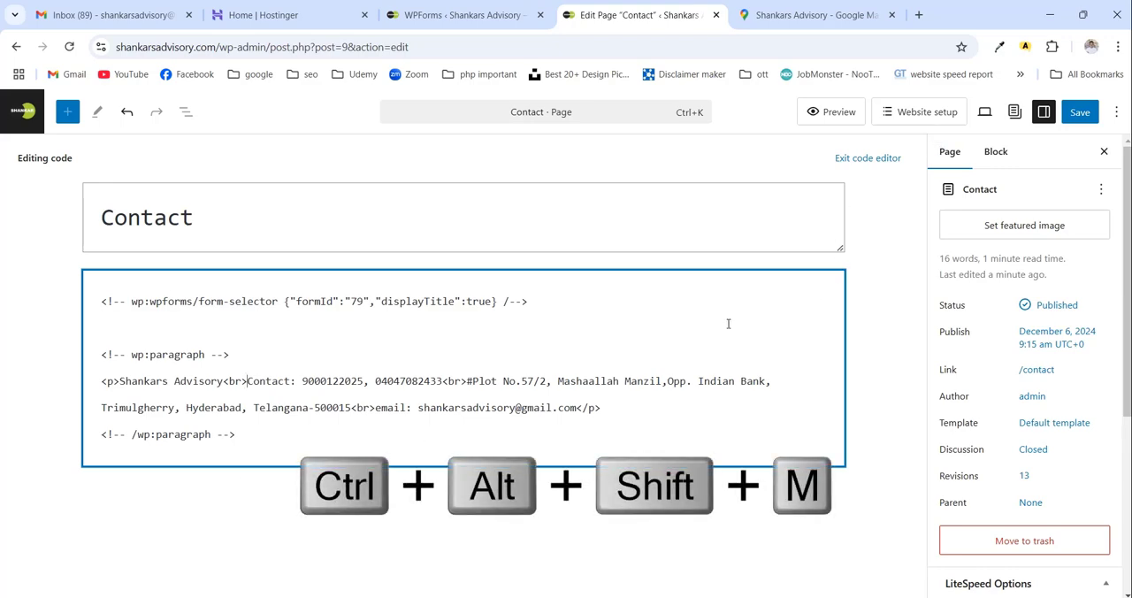
{"action": "scroll", "coordinate": [728, 328], "scroll_direction": "down", "scroll_amount": 5}
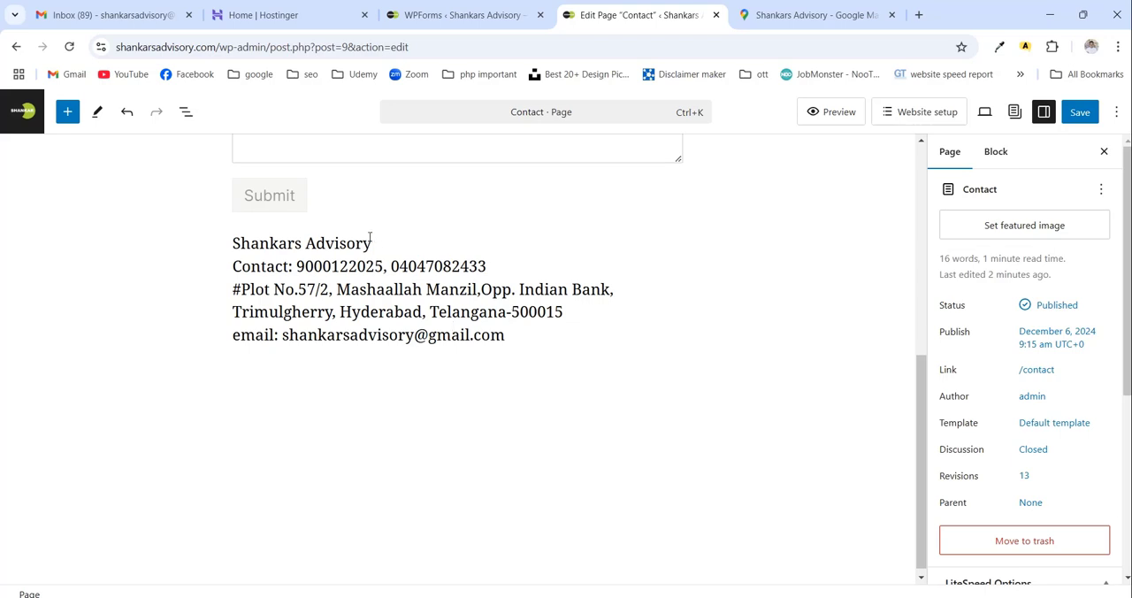
{"action": "left_click_drag", "start_coordinate": [375, 244], "coordinate": [232, 244]}
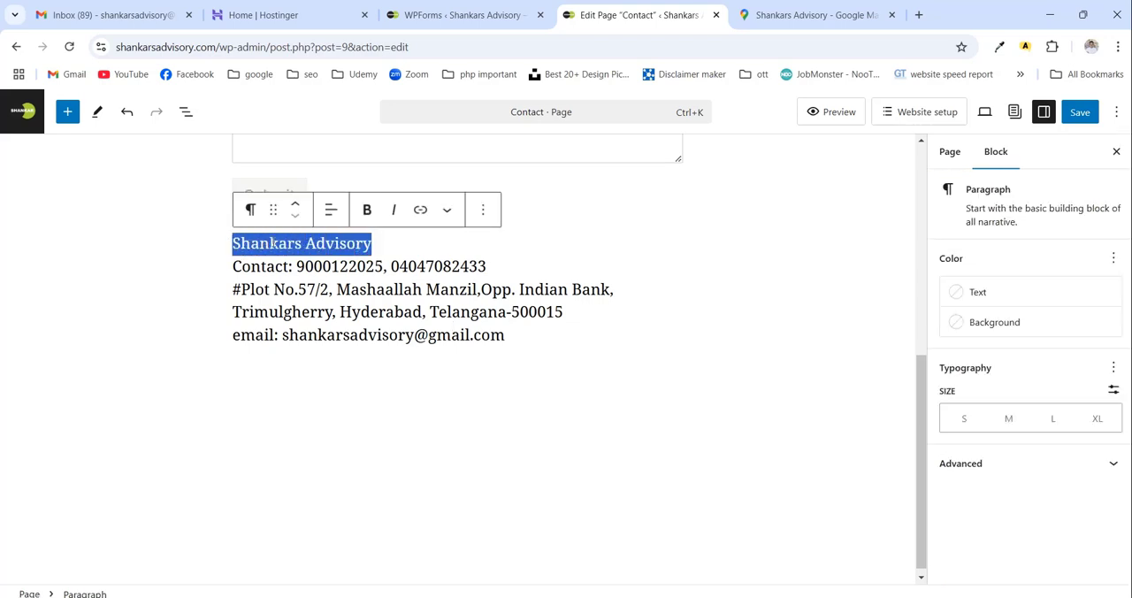
{"action": "left_click", "coordinate": [367, 211]}
{"action": "left_click", "coordinate": [394, 289]}
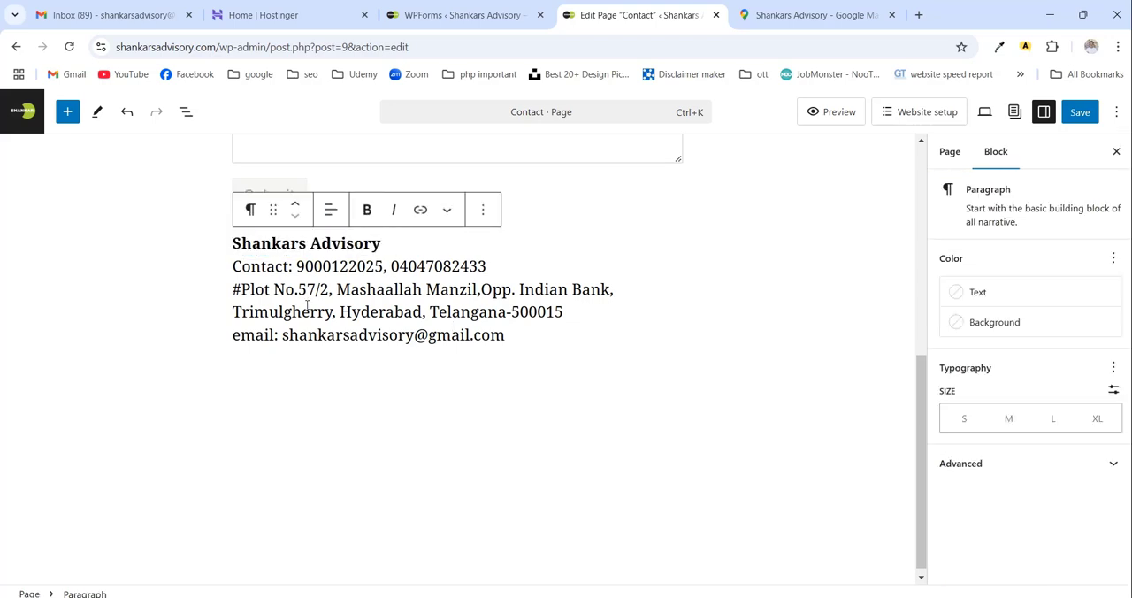
- Make the "Contact:" and "email:" labels bold in the contact details paragraph
{"action": "scroll", "coordinate": [321, 315], "scroll_direction": "up", "scroll_amount": 1}
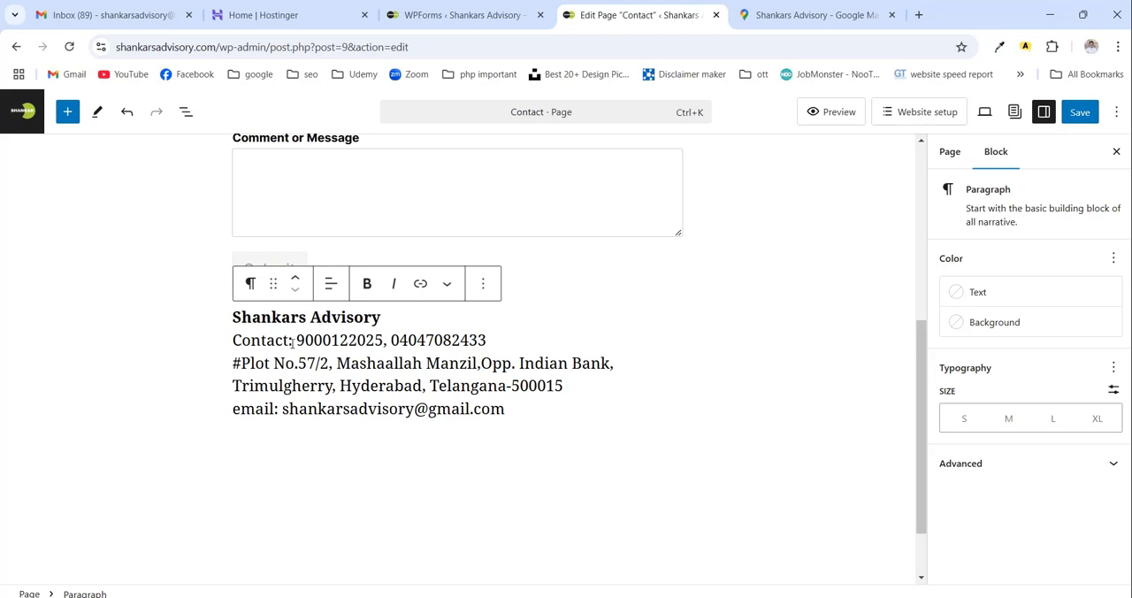
{"action": "left_click_drag", "start_coordinate": [292, 344], "coordinate": [232, 343]}
{"action": "key", "text": "ctrl+b"}
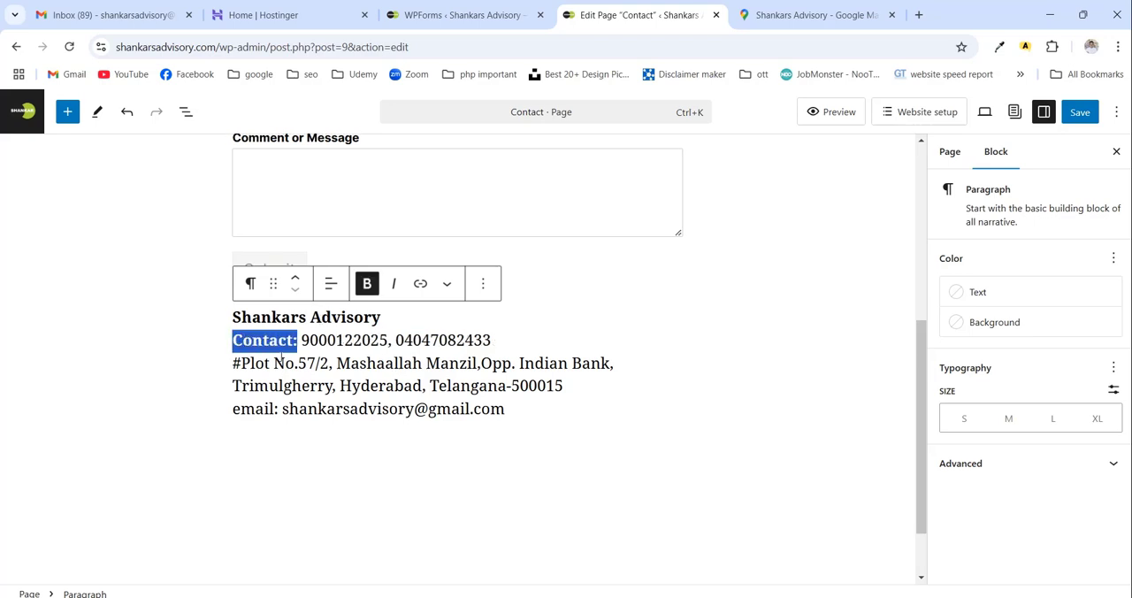
{"action": "left_click", "coordinate": [303, 384]}
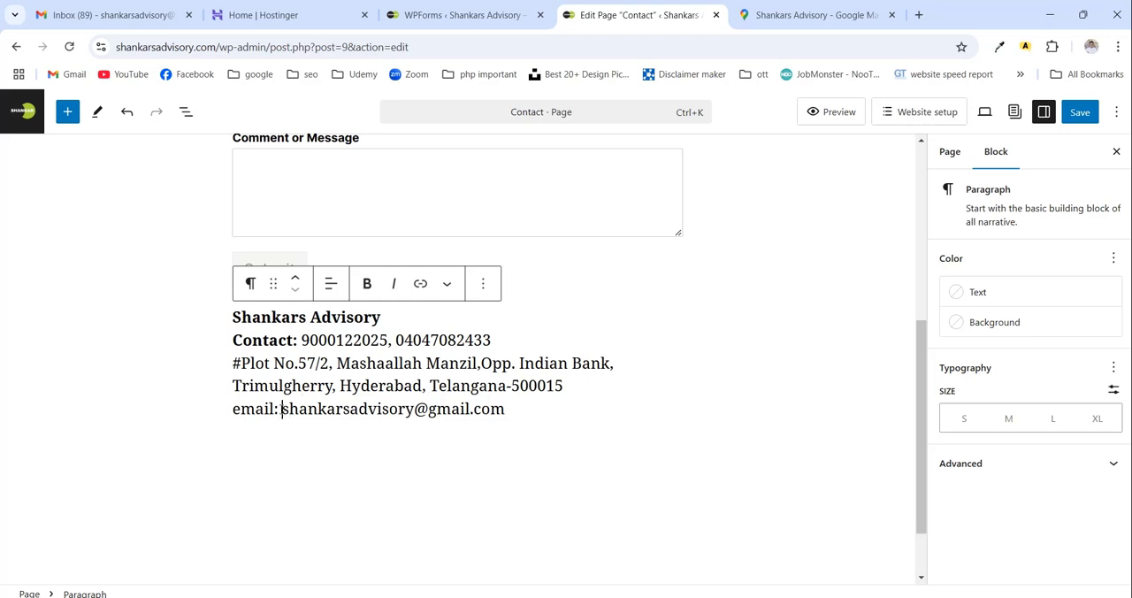
{"action": "left_click_drag", "start_coordinate": [281, 409], "coordinate": [221, 406]}
{"action": "key", "text": "ctrl+b"}
{"action": "left_click", "coordinate": [332, 413]}
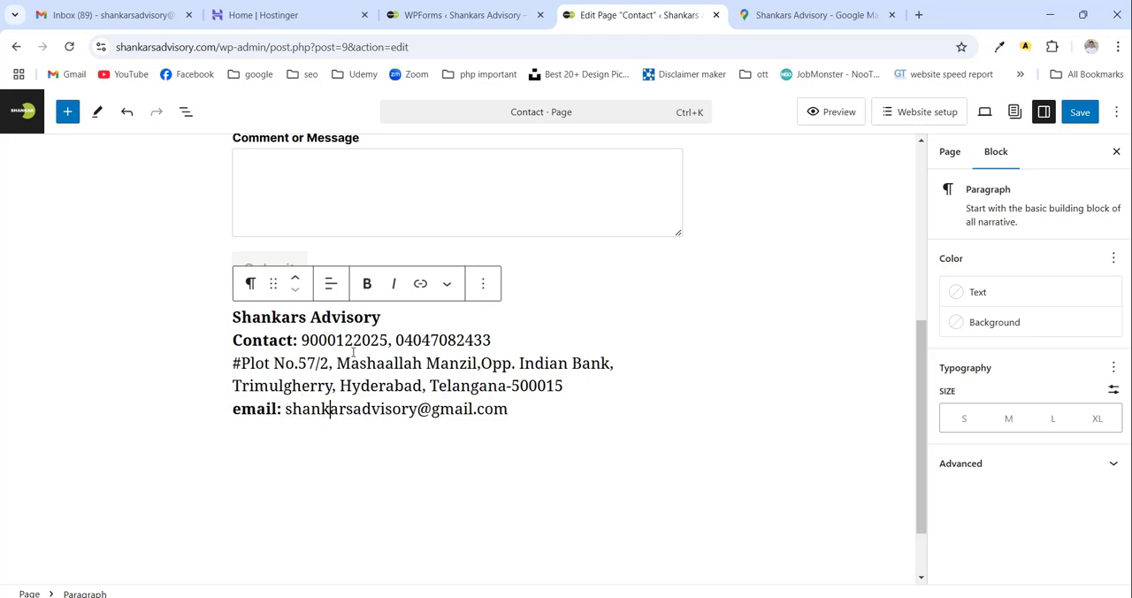
- Save the Contact page and check the form and contact details on the live page
{"action": "left_click", "coordinate": [1080, 111]}
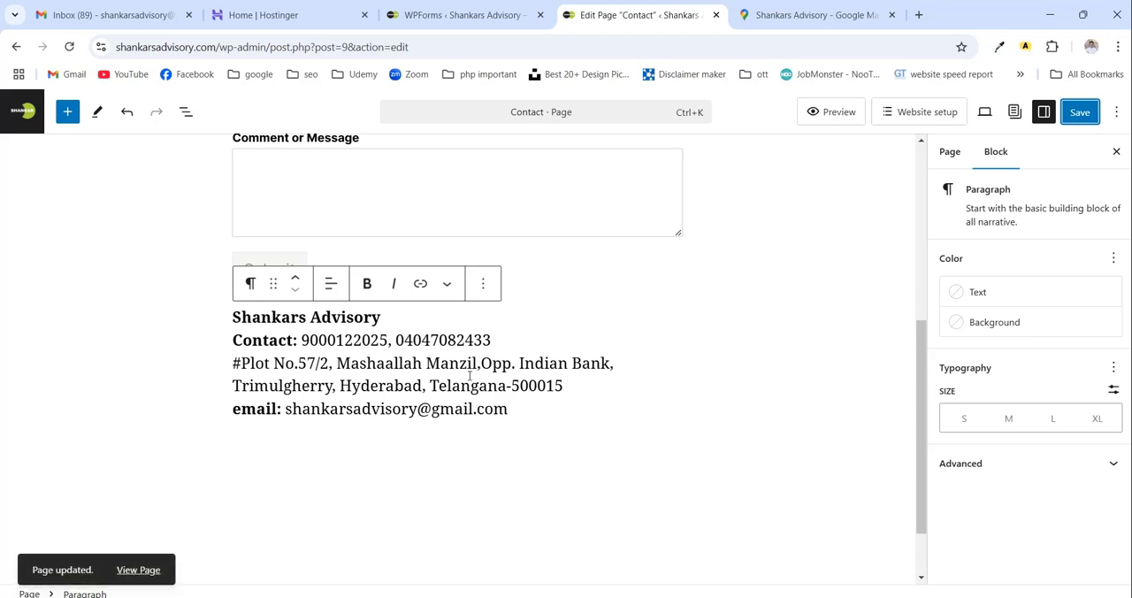
{"action": "scroll", "coordinate": [468, 374], "scroll_direction": "up", "scroll_amount": 1}
{"action": "scroll", "coordinate": [469, 374], "scroll_direction": "down", "scroll_amount": 1}
{"action": "left_click", "coordinate": [138, 569]}
{"action": "scroll", "coordinate": [618, 357], "scroll_direction": "down", "scroll_amount": 7}
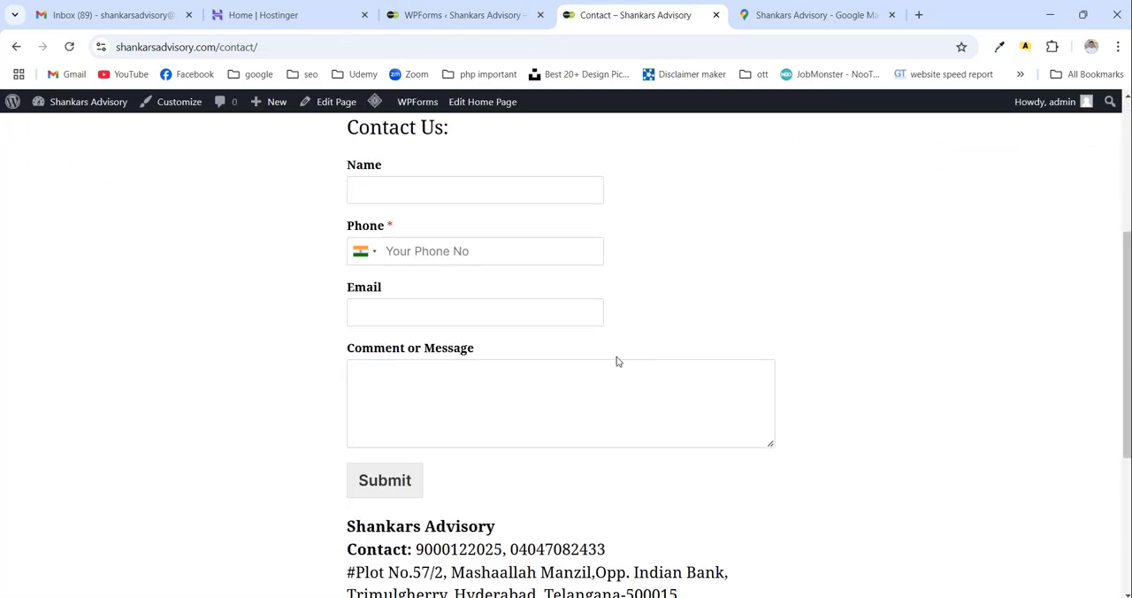
{"action": "scroll", "coordinate": [619, 355], "scroll_direction": "up", "scroll_amount": 3}
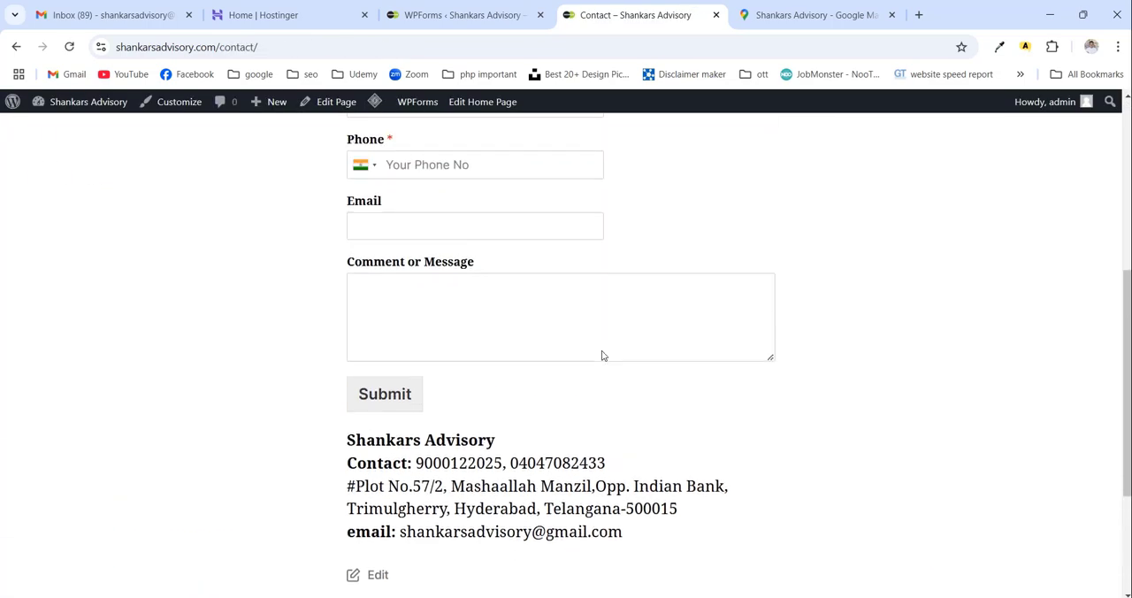
{"action": "scroll", "coordinate": [601, 356], "scroll_direction": "down", "scroll_amount": 3}
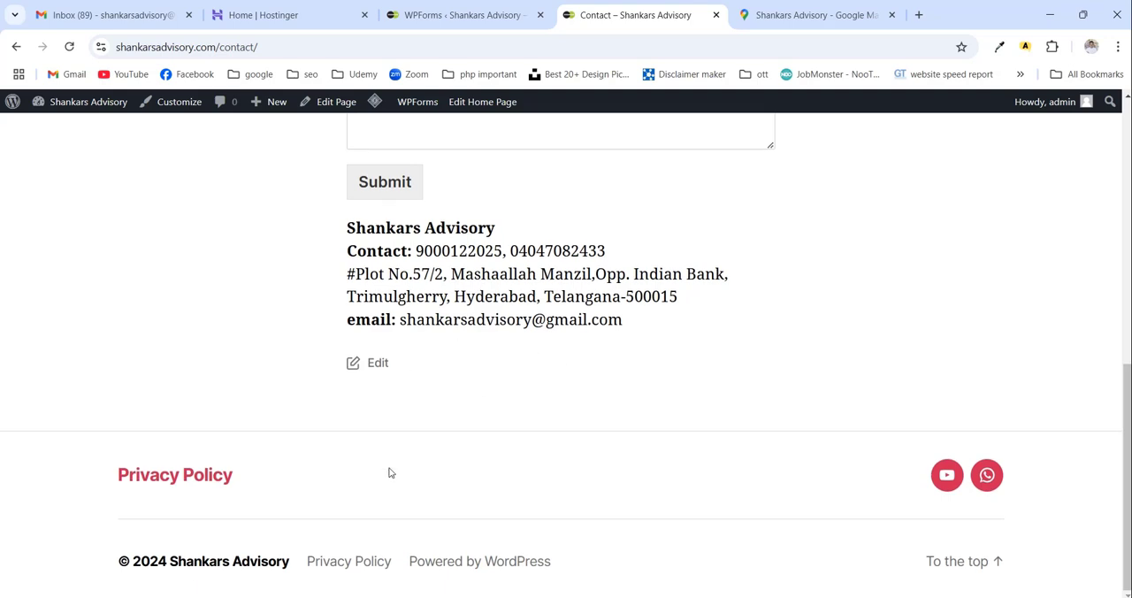
- Reopen the Contact page in the code editor and add a <br> tag after the email address, before the closing paragraph tag
{"action": "left_click", "coordinate": [387, 371]}
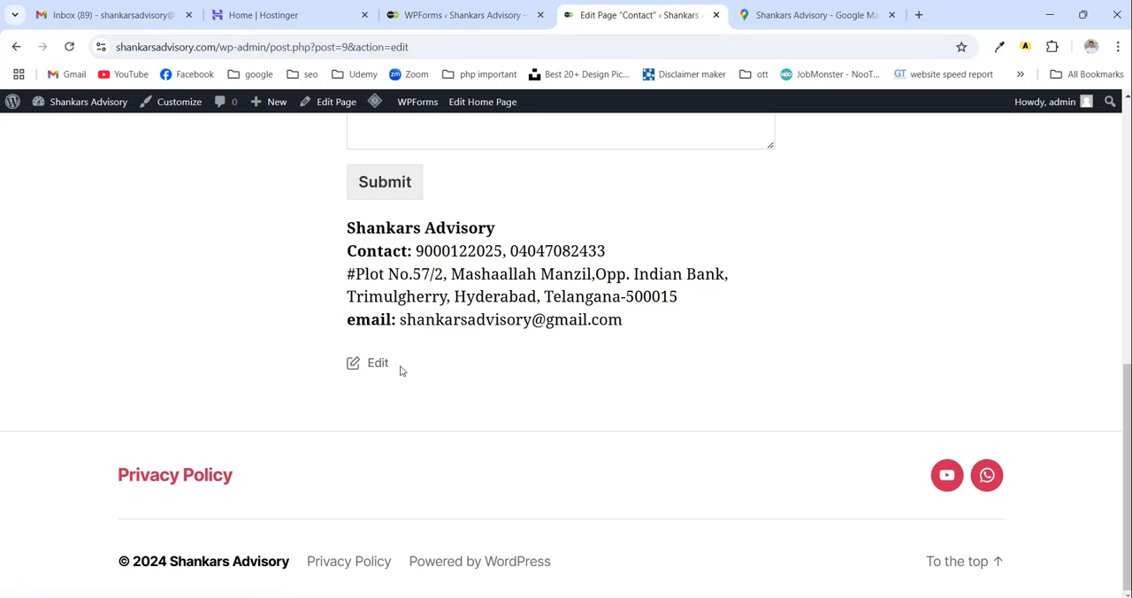
{"action": "scroll", "coordinate": [415, 365], "scroll_direction": "down", "scroll_amount": 5}
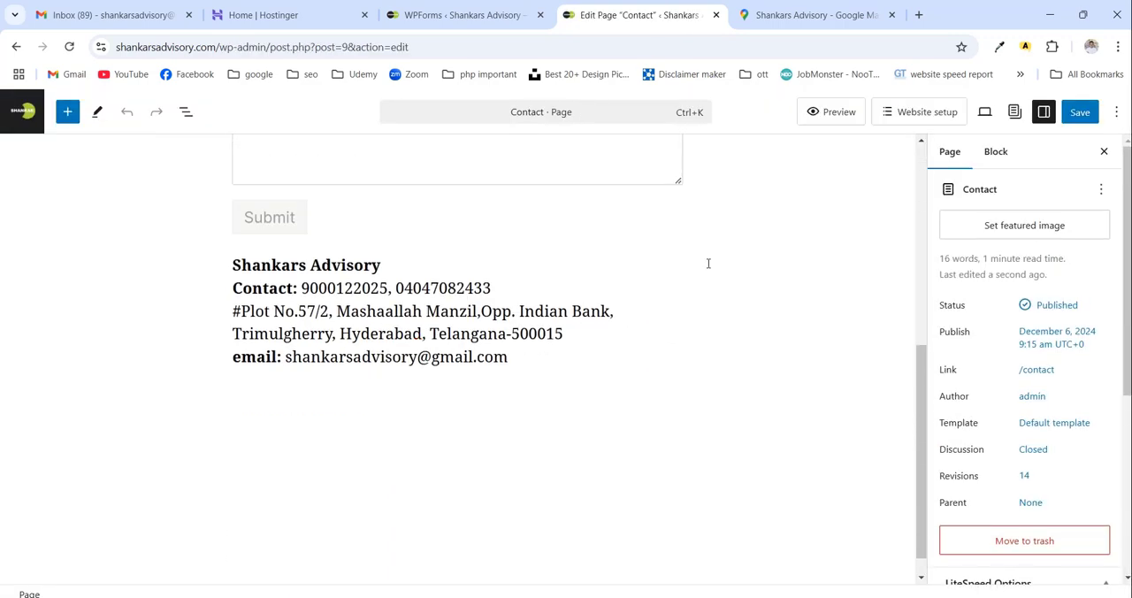
{"action": "left_click", "coordinate": [1115, 111]}
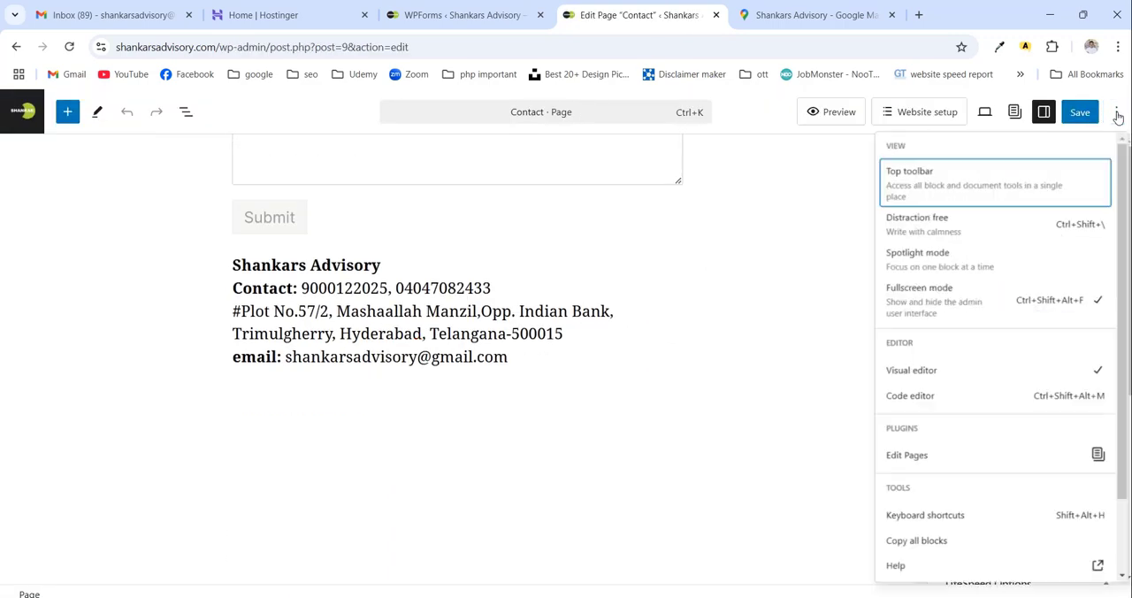
{"action": "left_click", "coordinate": [1004, 416]}
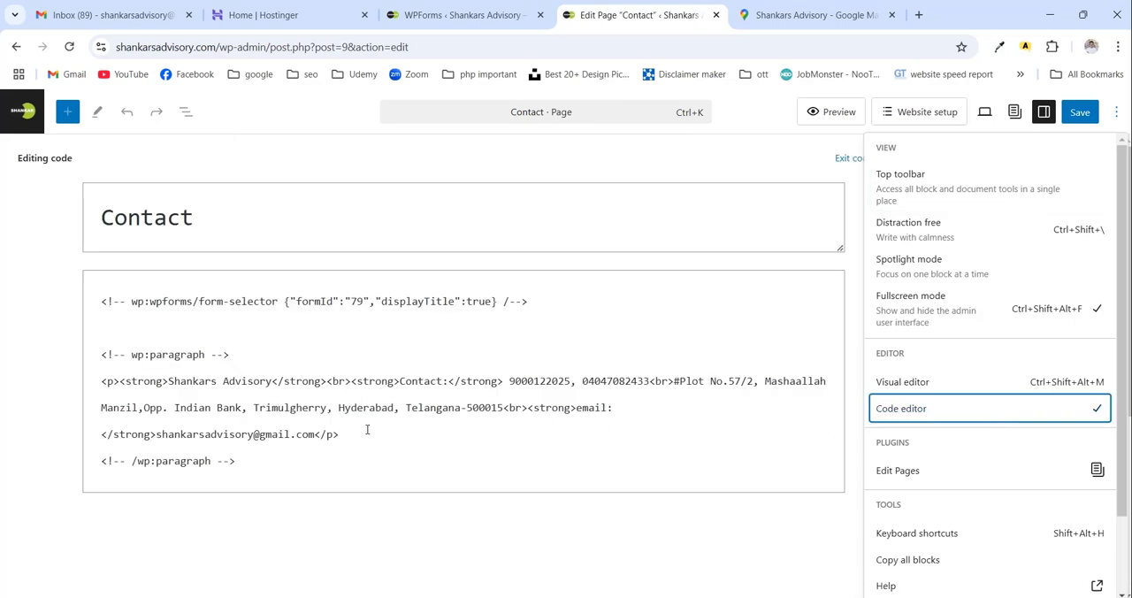
{"action": "left_click", "coordinate": [319, 434]}
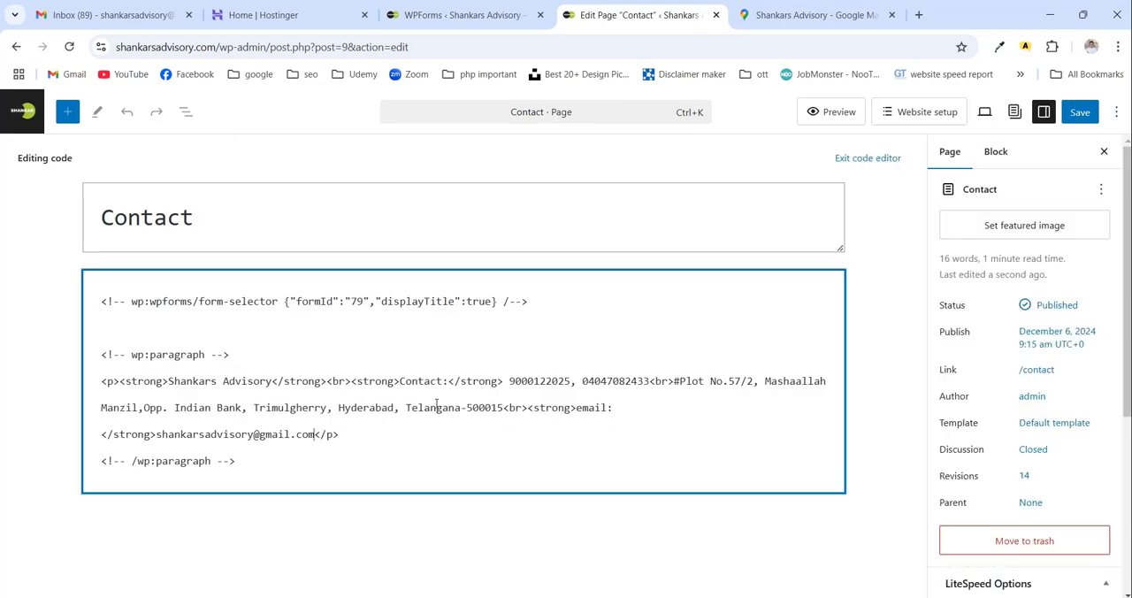
{"action": "type", "text": "<br>"}
- Close the old map page, search Google for "shankars advisory" in a new tab and open the business's Google Maps listing
{"action": "left_click", "coordinate": [893, 15]}
{"action": "left_click", "coordinate": [743, 15]}
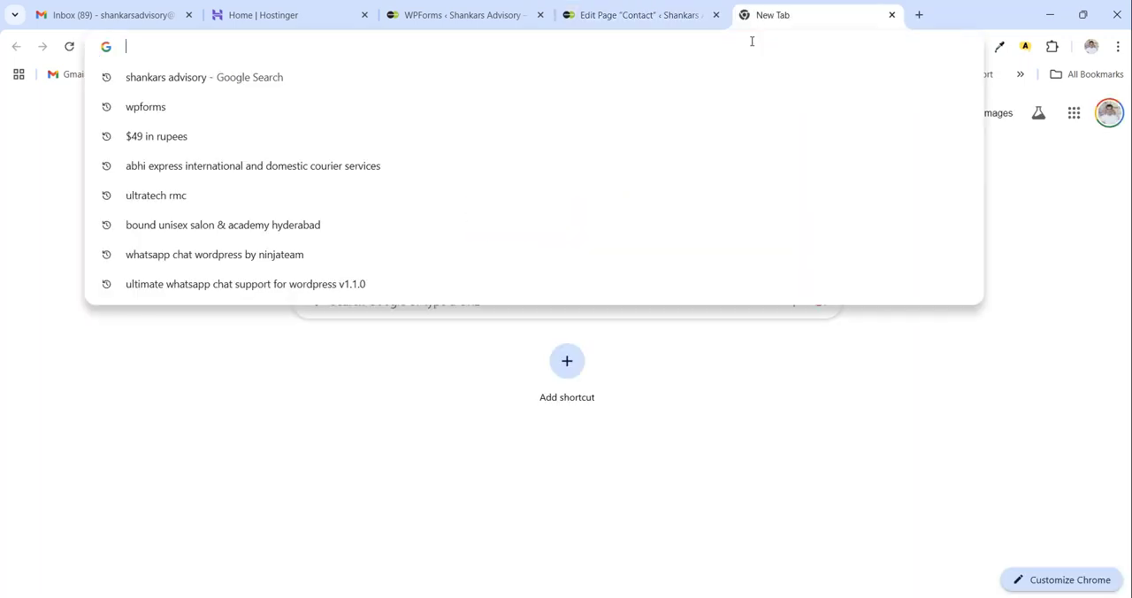
{"action": "type", "text": "sha"}
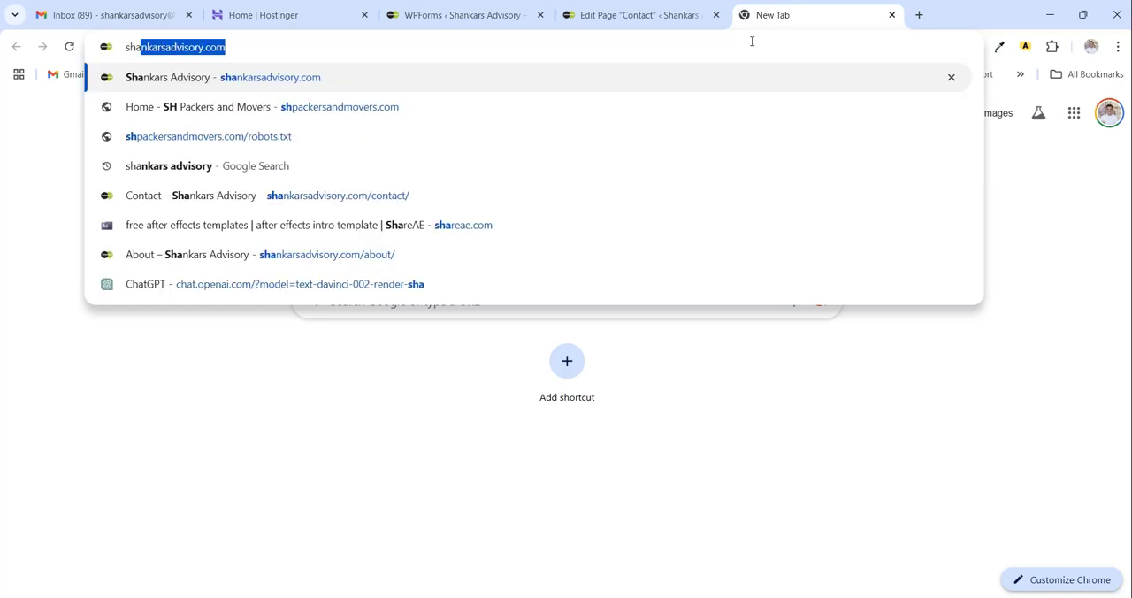
{"action": "type", "text": "nka"}
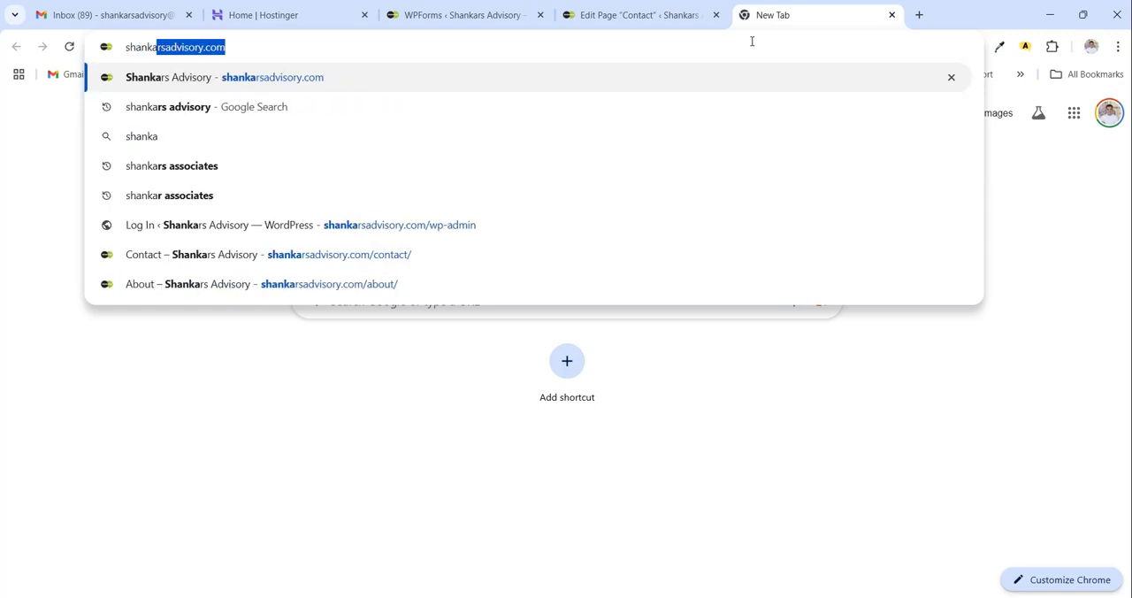
{"action": "type", "text": "rs advisory"}
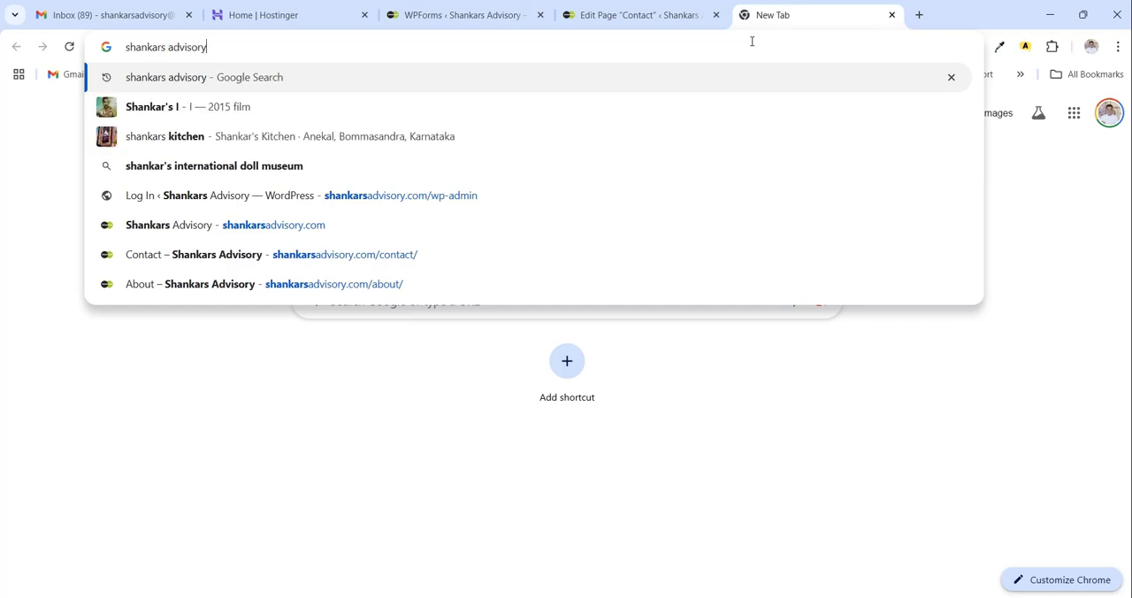
{"action": "key", "text": "Return"}
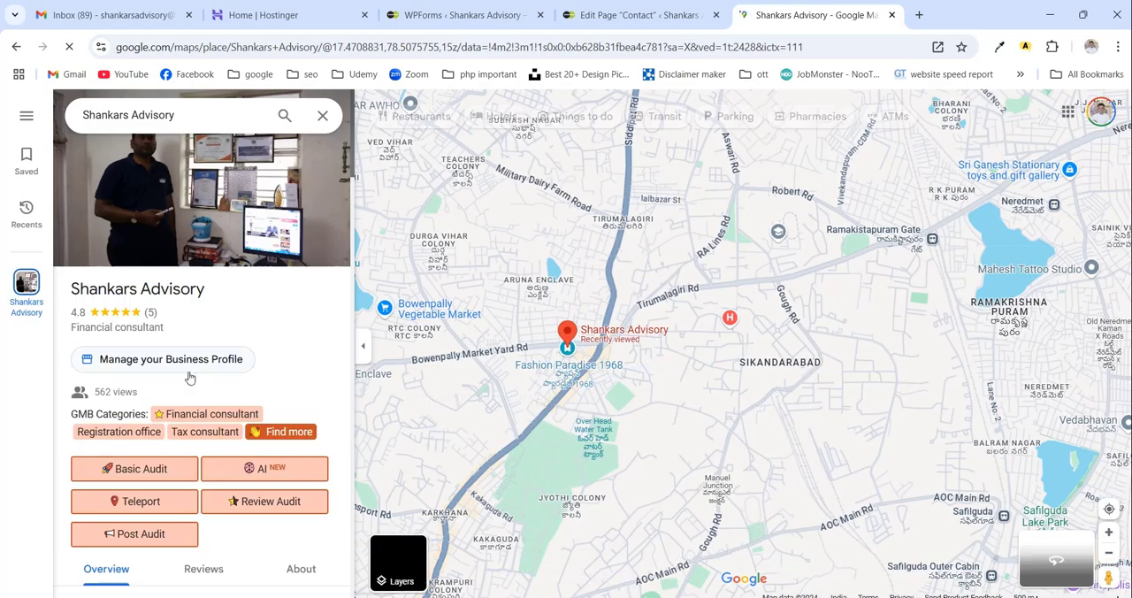
- Share the Shankars Advisory listing as an embedded map in Large size and copy its HTML code
{"action": "scroll", "coordinate": [176, 375], "scroll_direction": "down", "scroll_amount": 2}
{"action": "scroll", "coordinate": [171, 371], "scroll_direction": "down", "scroll_amount": 5}
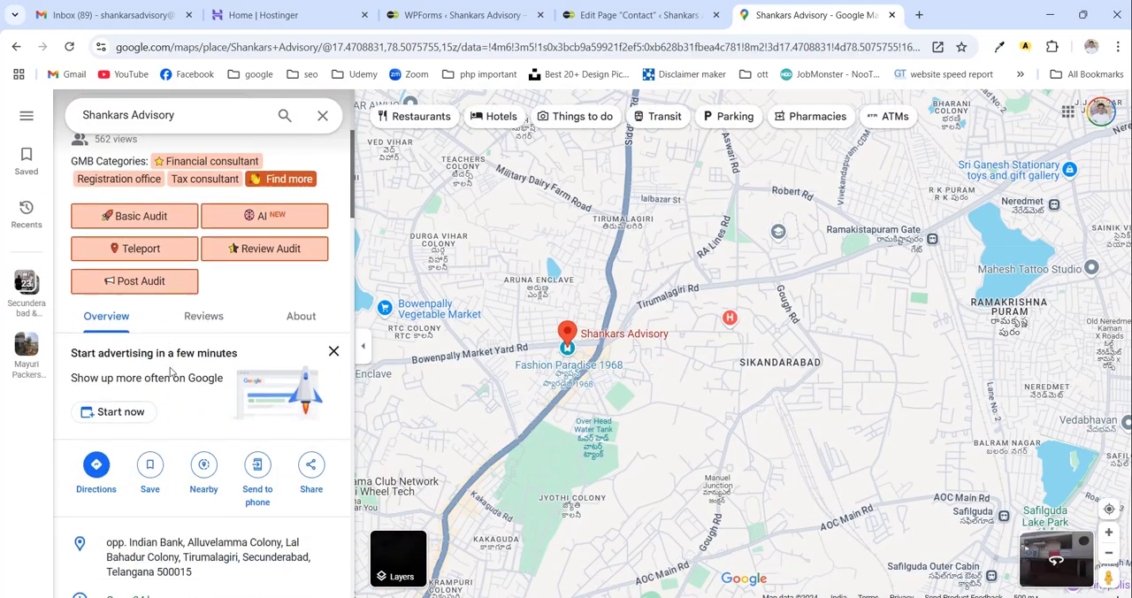
{"action": "left_click", "coordinate": [311, 349]}
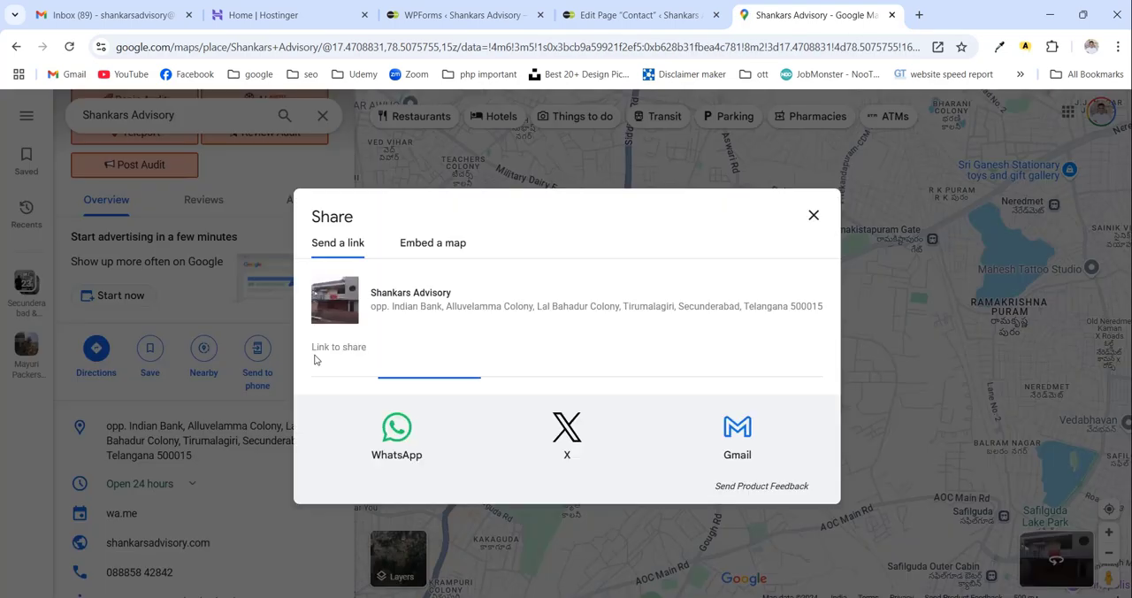
{"action": "left_click", "coordinate": [437, 253]}
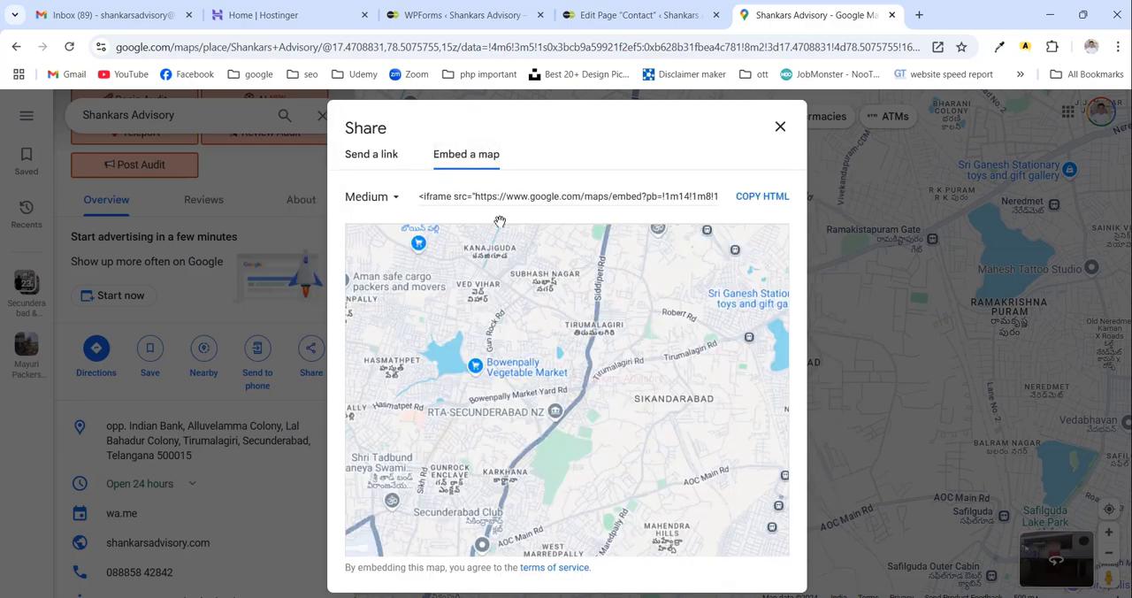
{"action": "left_click", "coordinate": [395, 199]}
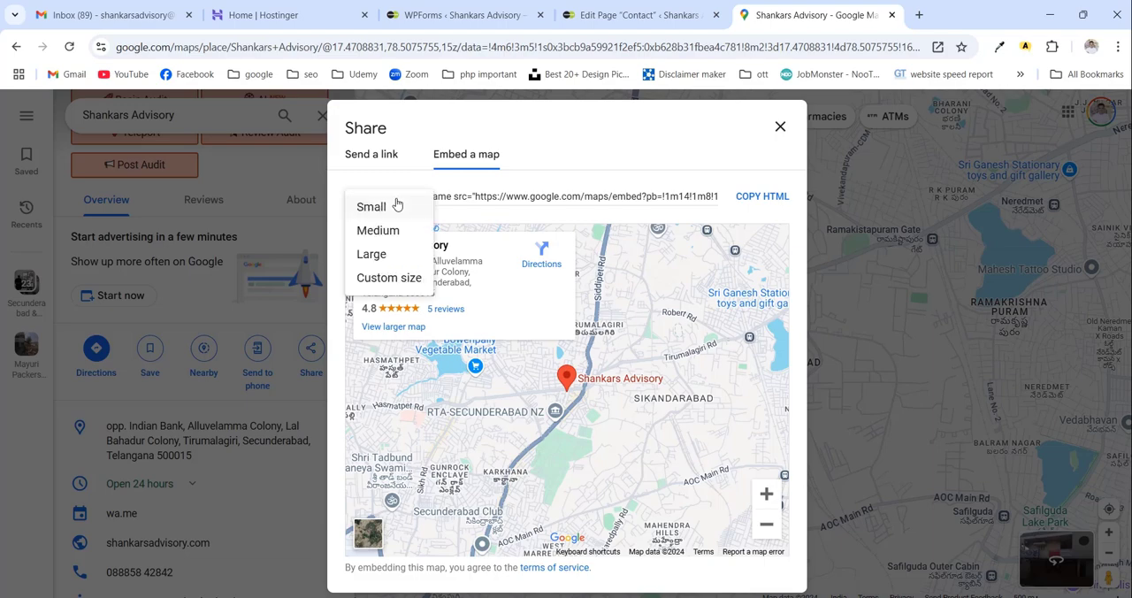
{"action": "left_click", "coordinate": [378, 256]}
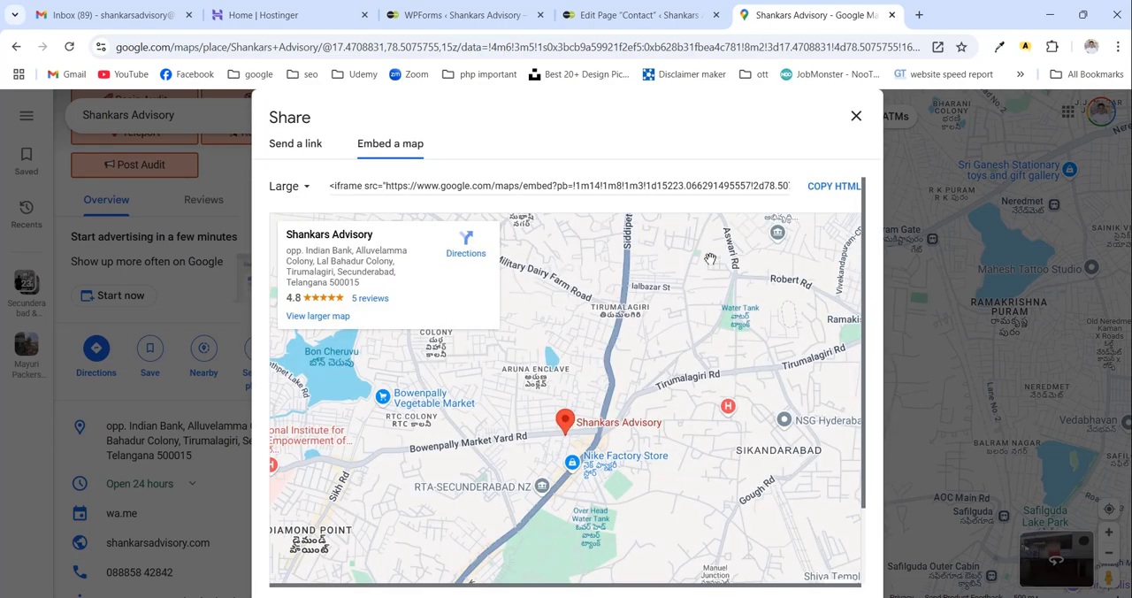
{"action": "left_click", "coordinate": [831, 186]}
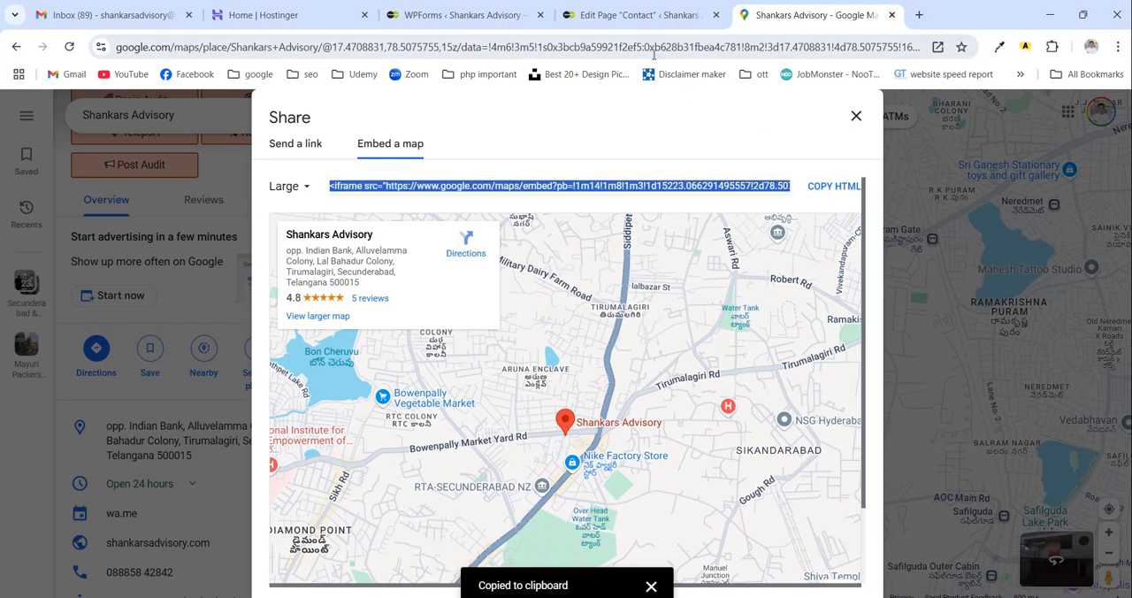
- Paste the map iframe code after the <br> tag in the Contact page code and set allowfullscreen to "true"
{"action": "left_click", "coordinate": [633, 16]}
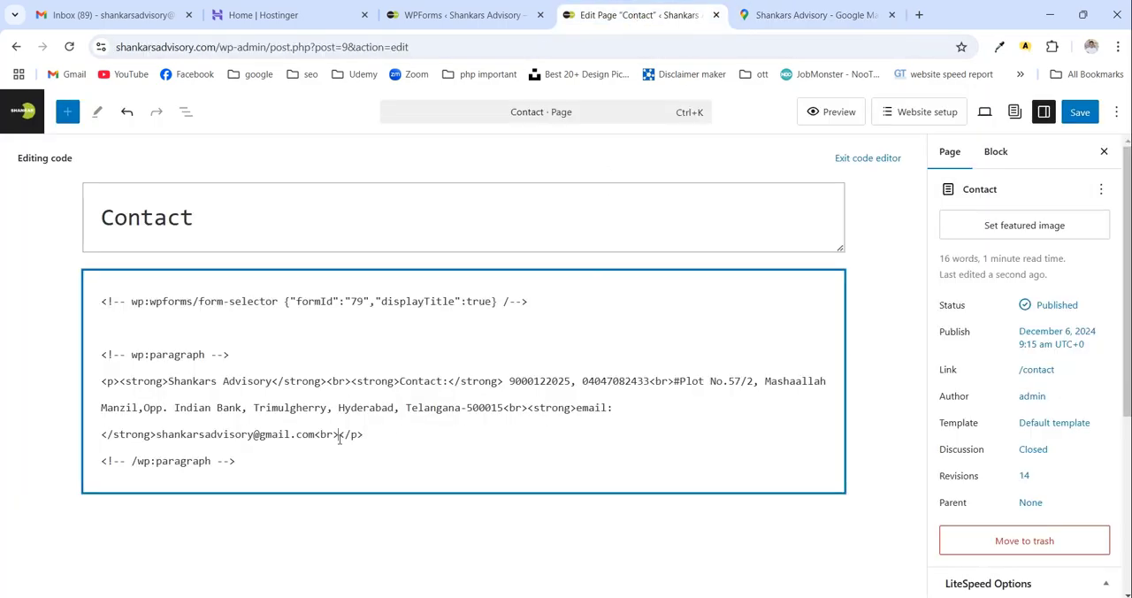
{"action": "key", "text": "ctrl+v"}
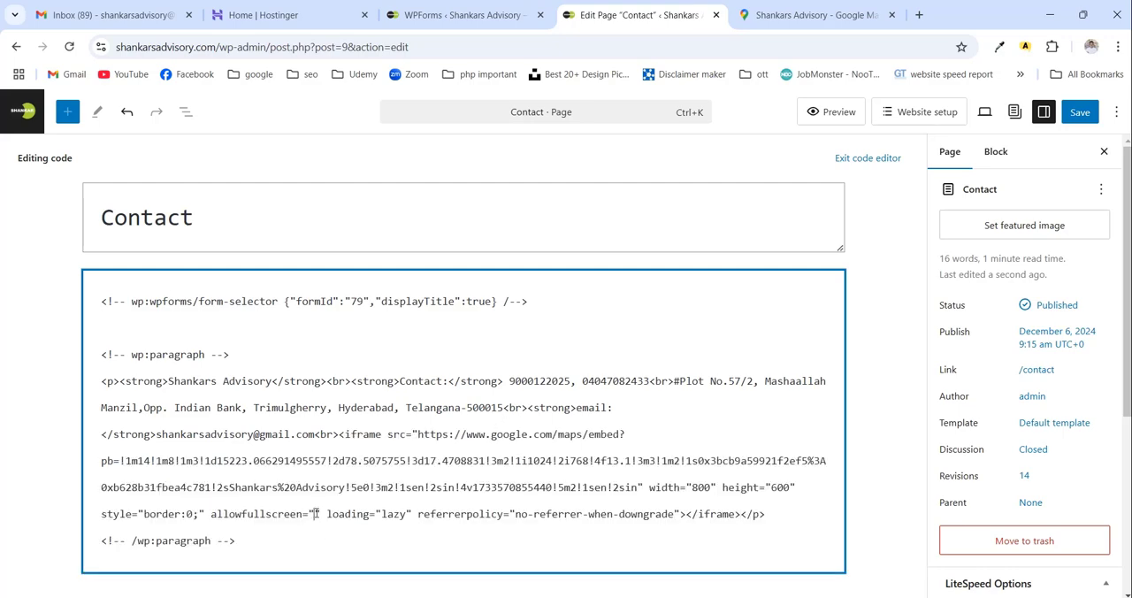
{"action": "type", "text": "true"}
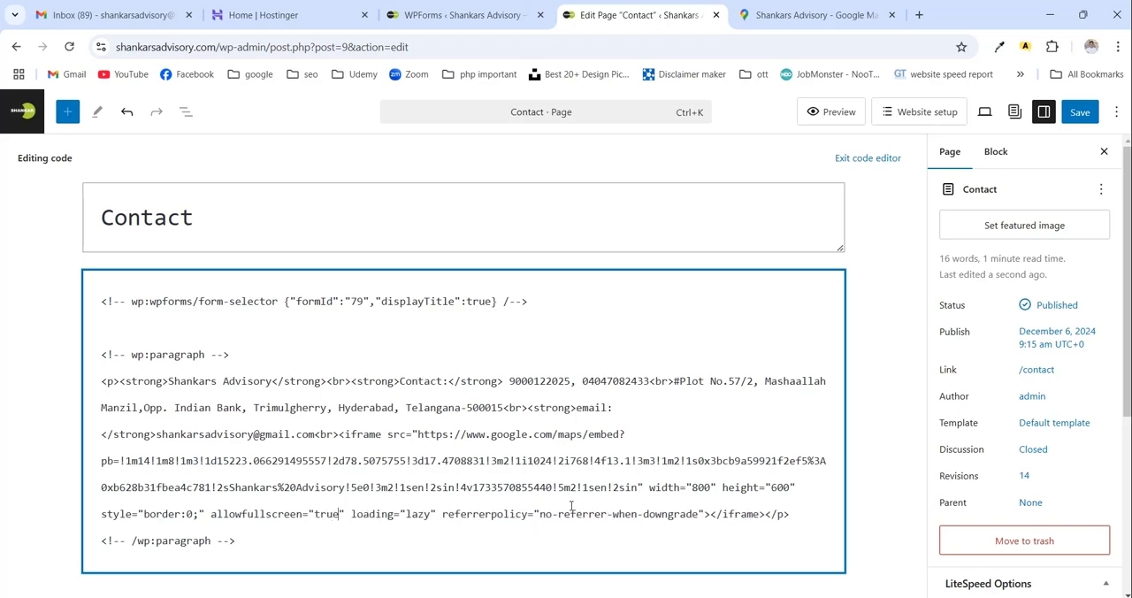
- Return to the visual editor to check the embedded map, save the Contact page and open the live page
{"action": "key", "text": "ctrl+shift+alt+m"}
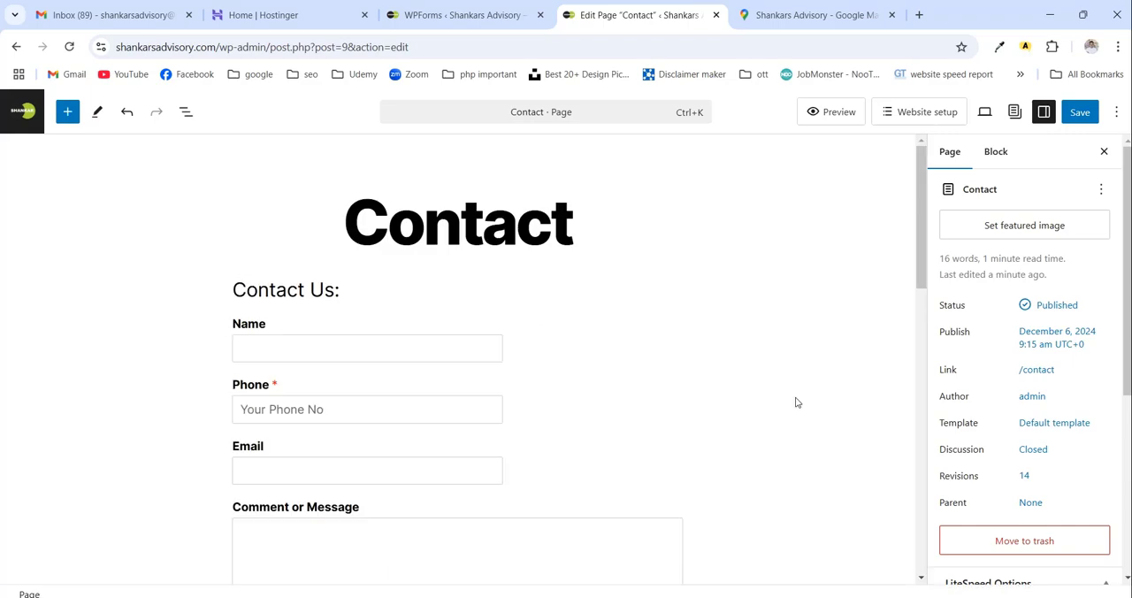
{"action": "scroll", "coordinate": [795, 399], "scroll_direction": "down", "scroll_amount": 7}
{"action": "scroll", "coordinate": [693, 411], "scroll_direction": "up", "scroll_amount": 1}
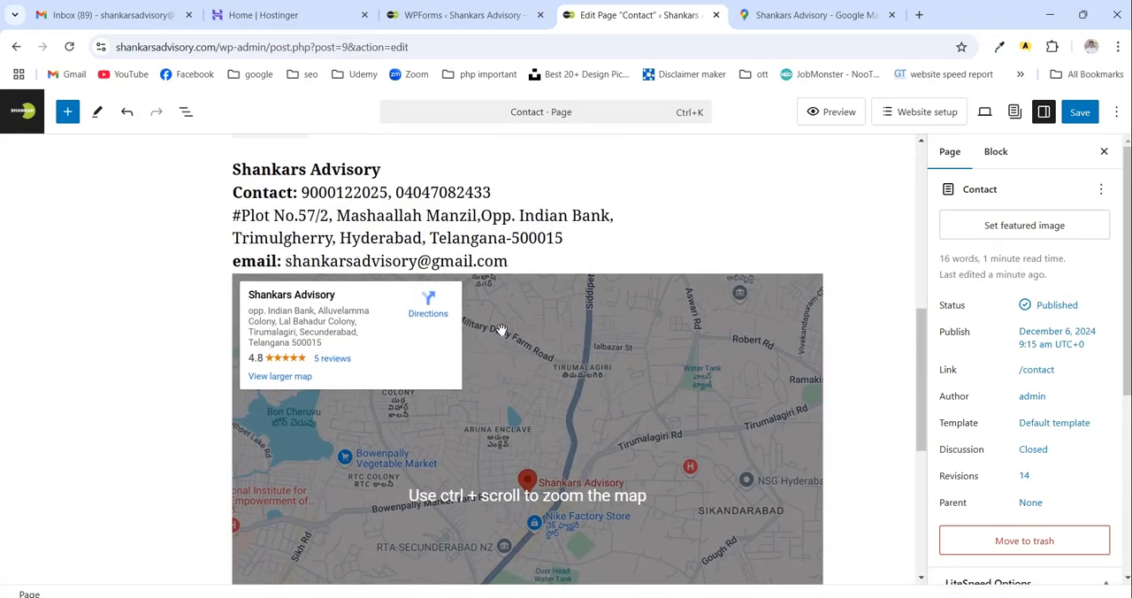
{"action": "left_click", "coordinate": [1073, 112]}
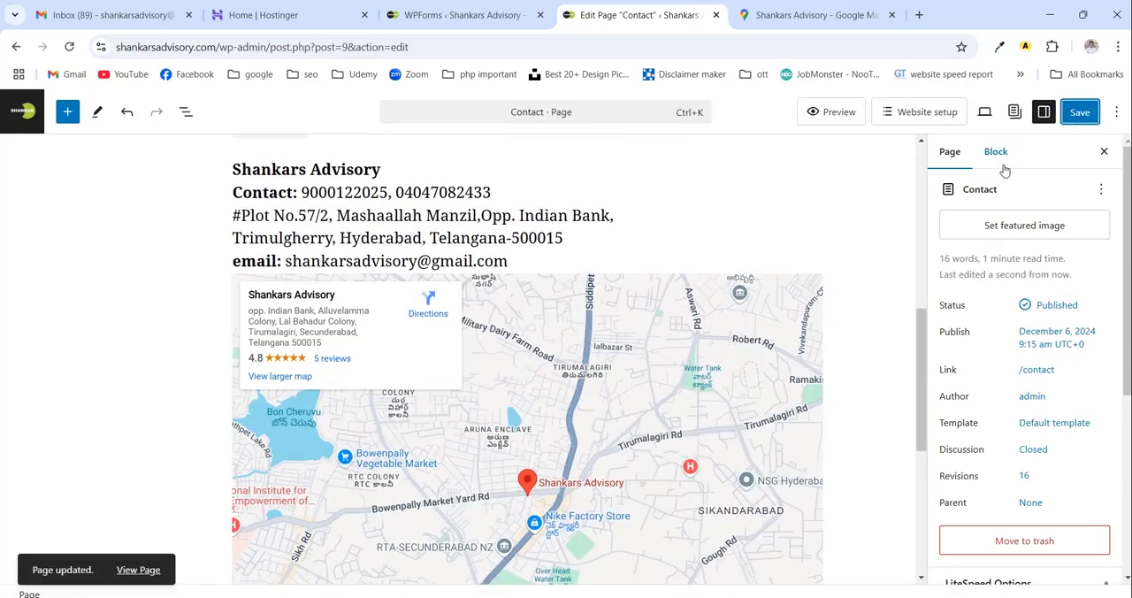
{"action": "left_click", "coordinate": [138, 570]}
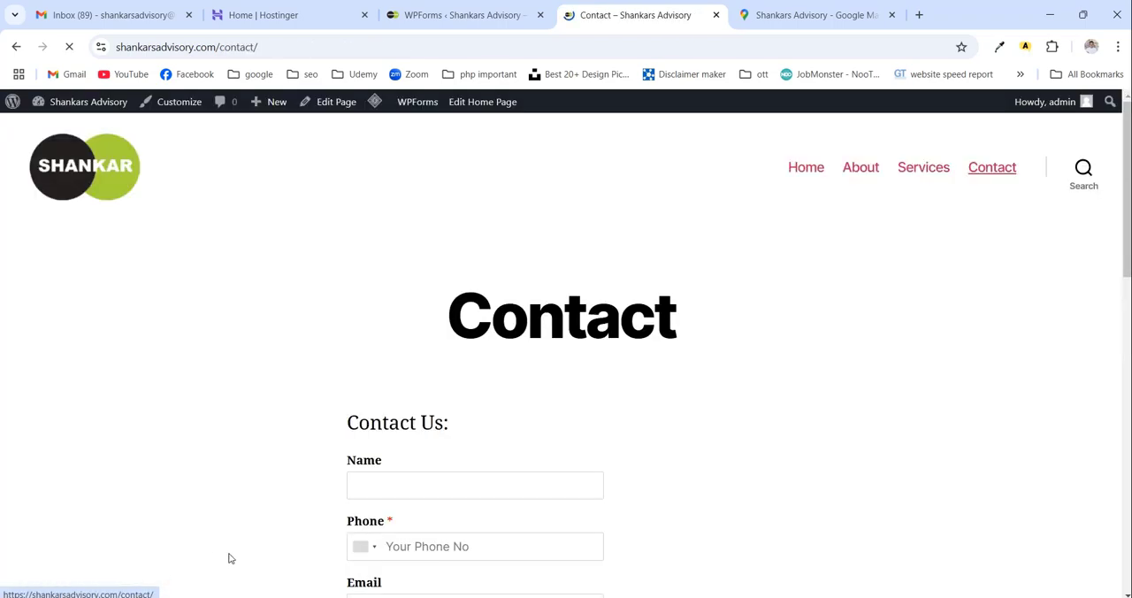
- Examine the form, contact details and embedded map on the live Contact page
{"action": "scroll", "coordinate": [503, 441], "scroll_direction": "down", "scroll_amount": 8}
{"action": "scroll", "coordinate": [535, 443], "scroll_direction": "down", "scroll_amount": 5}
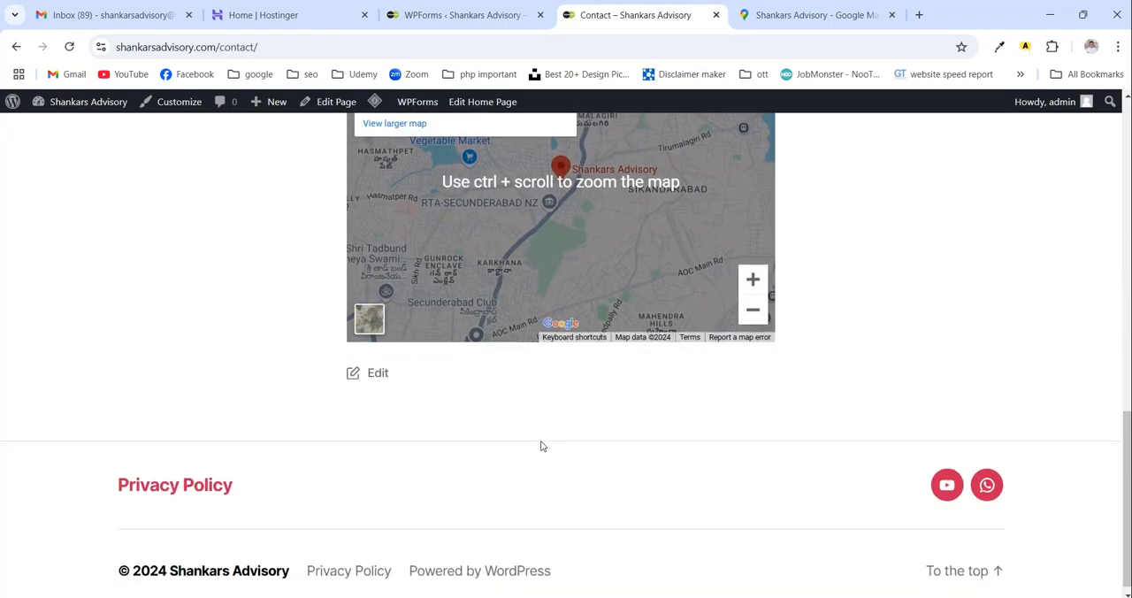
{"action": "scroll", "coordinate": [540, 445], "scroll_direction": "up", "scroll_amount": 6}
{"action": "scroll", "coordinate": [449, 353], "scroll_direction": "down", "scroll_amount": 1}
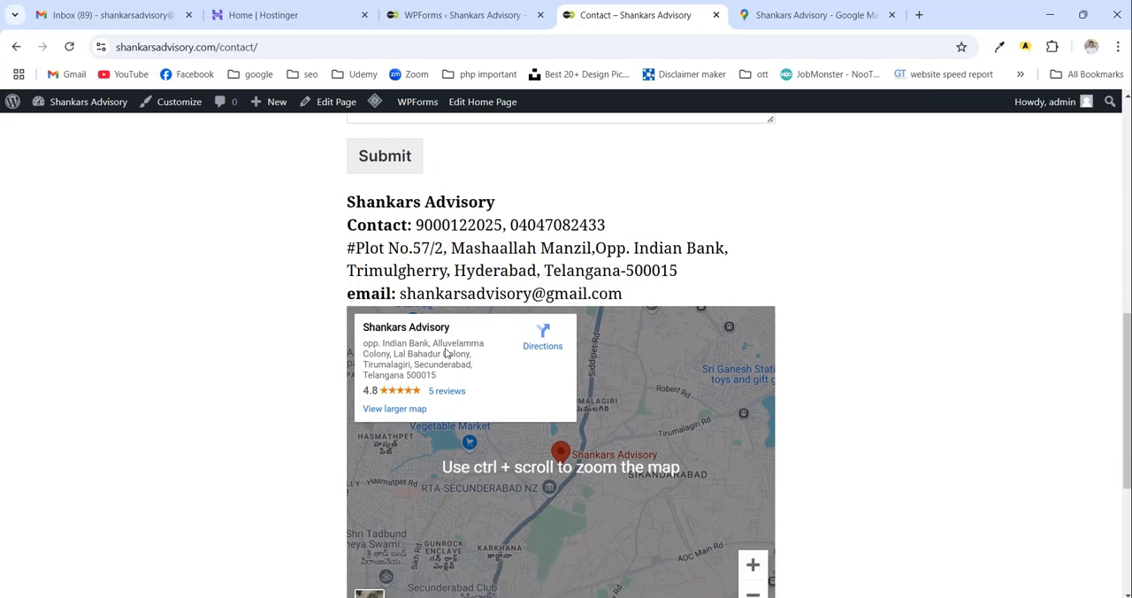
{"action": "scroll", "coordinate": [528, 359], "scroll_direction": "up", "scroll_amount": 3}
{"action": "scroll", "coordinate": [533, 366], "scroll_direction": "up", "scroll_amount": 4}
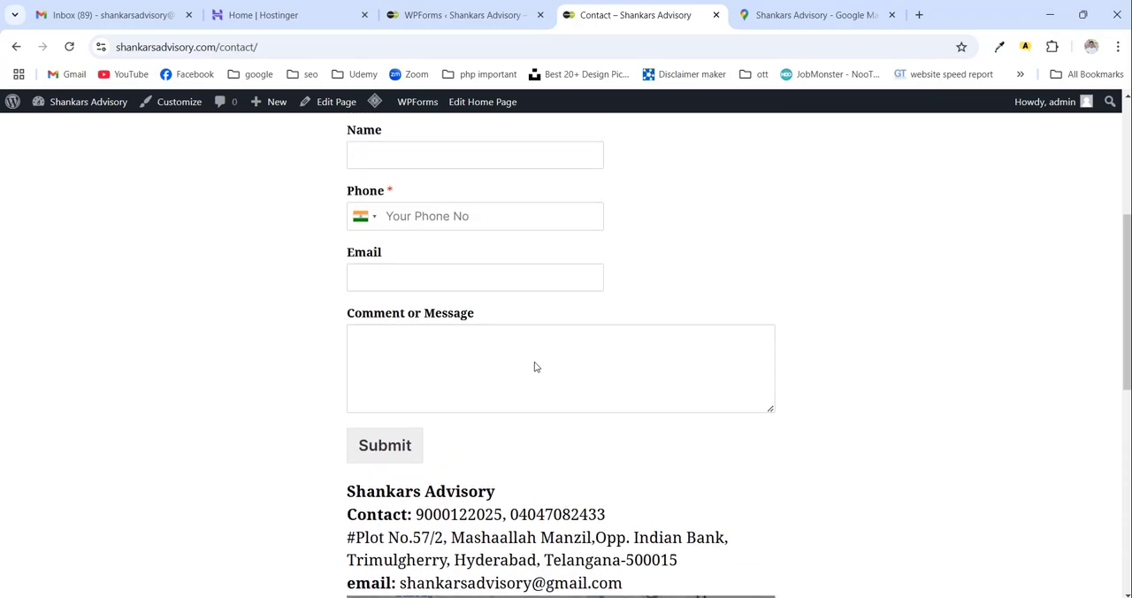
{"action": "scroll", "coordinate": [523, 415], "scroll_direction": "down", "scroll_amount": 6}
{"action": "scroll", "coordinate": [775, 386], "scroll_direction": "down", "scroll_amount": 4}
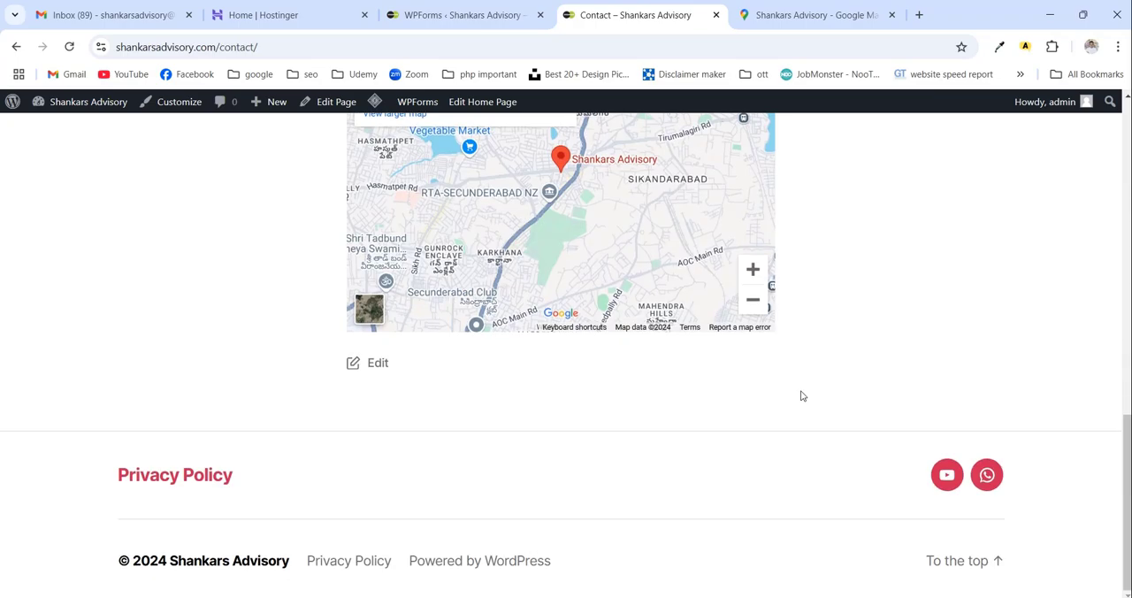
{"action": "scroll", "coordinate": [801, 397], "scroll_direction": "up", "scroll_amount": 10}
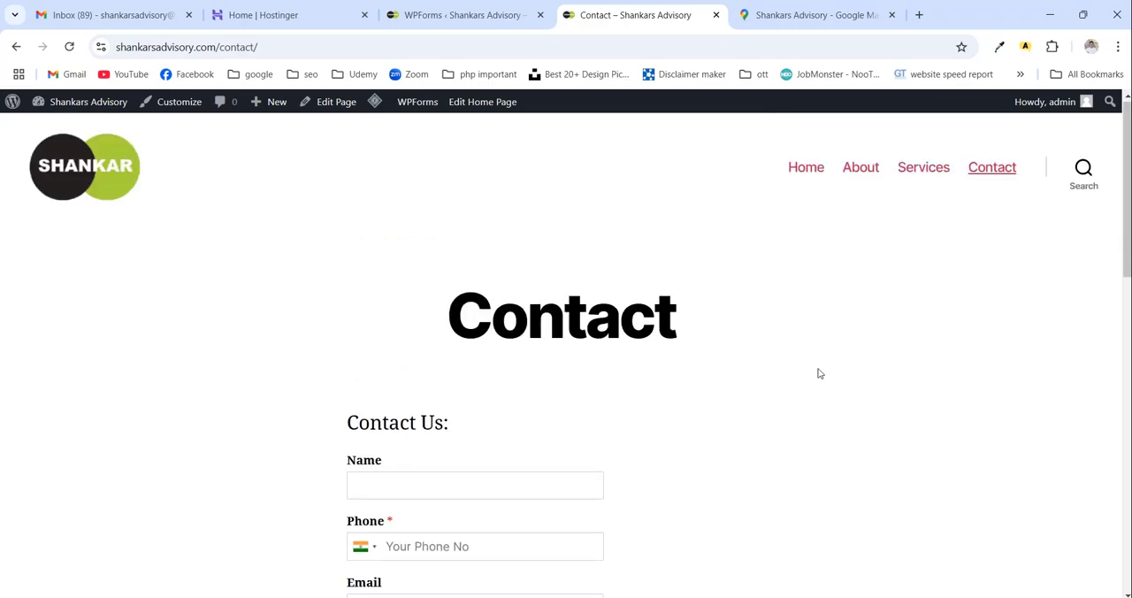
{"action": "scroll", "coordinate": [816, 422], "scroll_direction": "down", "scroll_amount": 1}
{"action": "scroll", "coordinate": [854, 397], "scroll_direction": "up", "scroll_amount": 1}
{"action": "scroll", "coordinate": [851, 401], "scroll_direction": "down", "scroll_amount": 5}
{"action": "scroll", "coordinate": [851, 404], "scroll_direction": "up", "scroll_amount": 5}
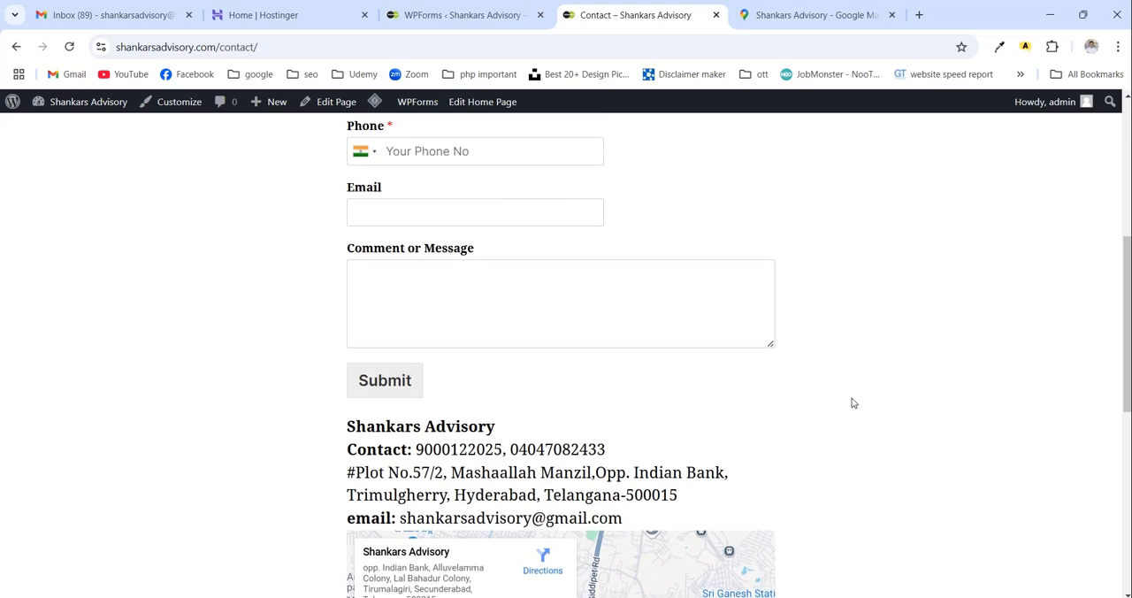